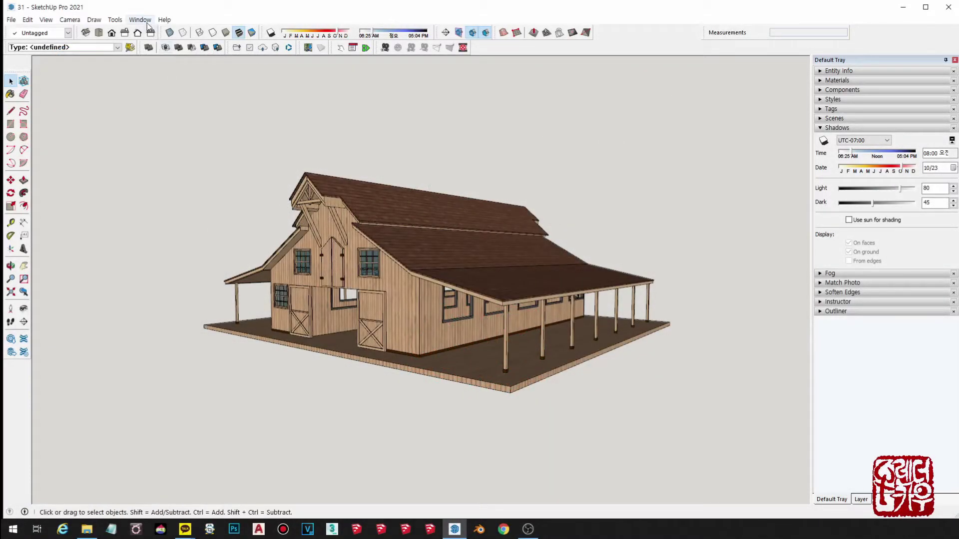
Orbit the barn and detach the Shadows toolbar into a floating window
left_click(140, 19)
mouse_move(160, 31)
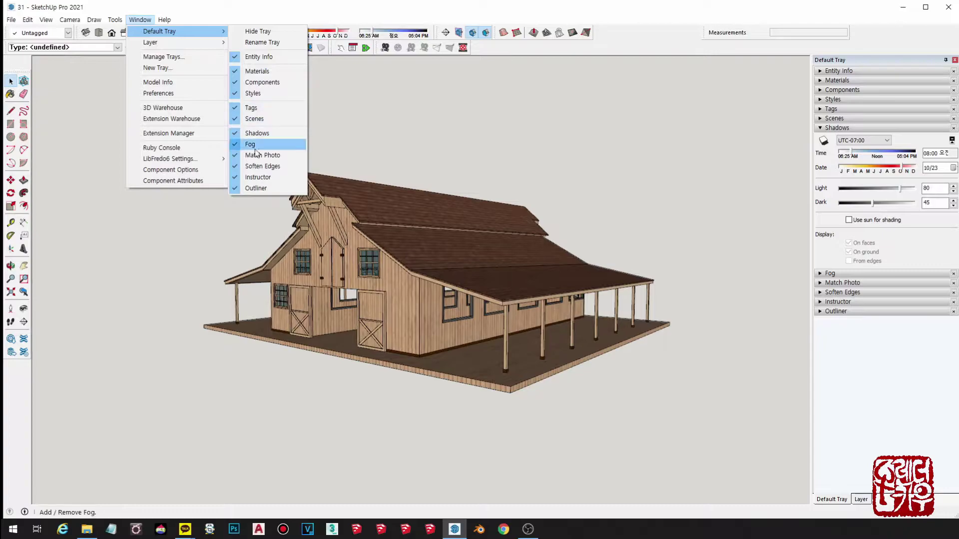
middle_click_drag(311, 132, 355, 113)
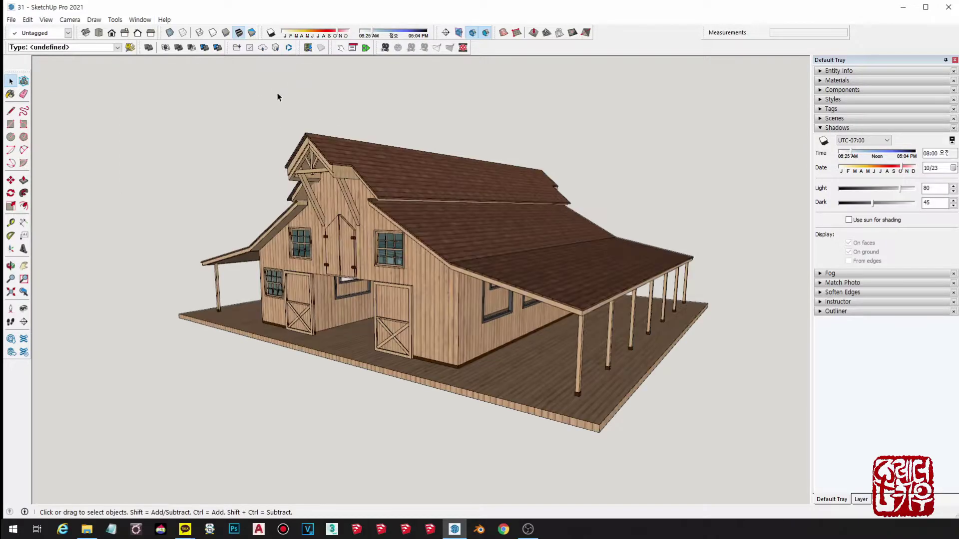
left_click_drag(274, 38, 327, 103)
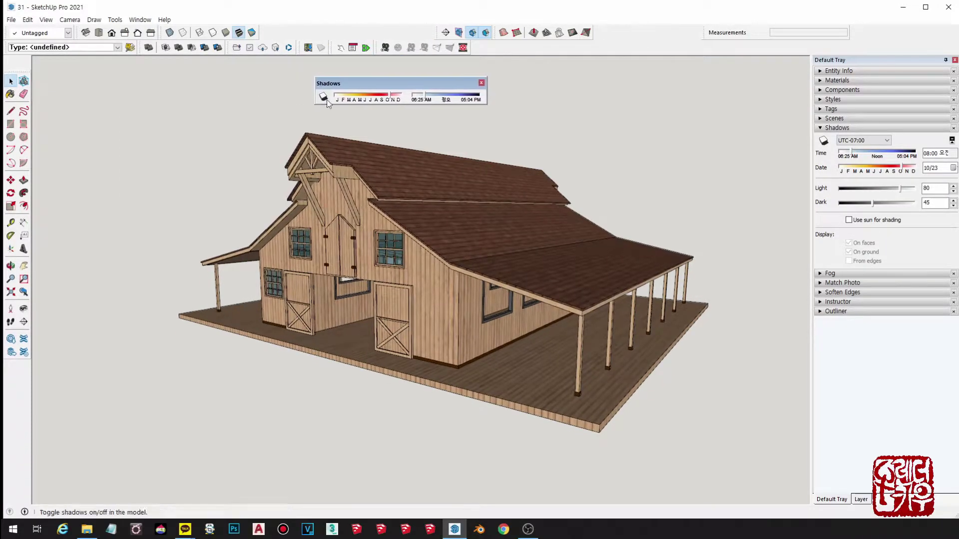
Turn on the barn's shadows, toggling them off and on while orbiting to its front corner
left_click(325, 97)
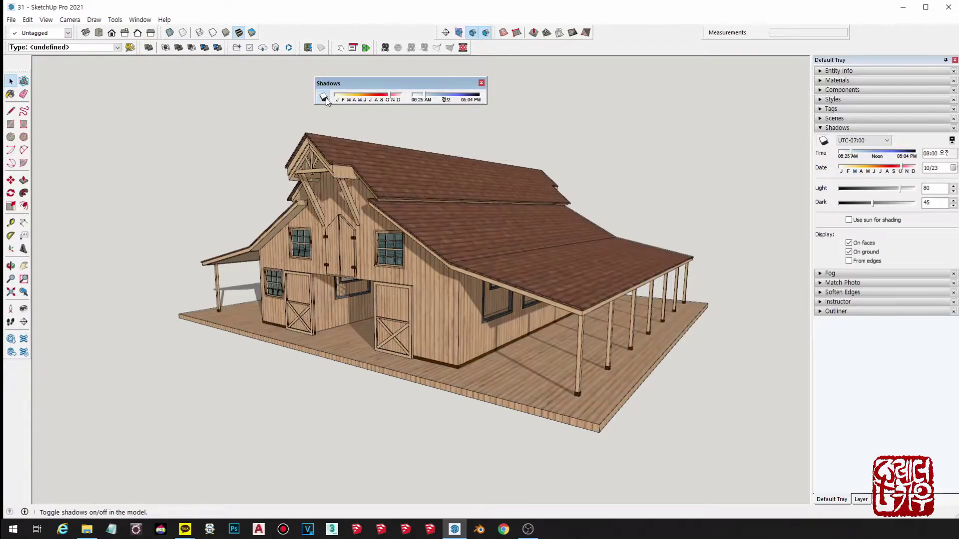
left_click(324, 98)
left_click(326, 97)
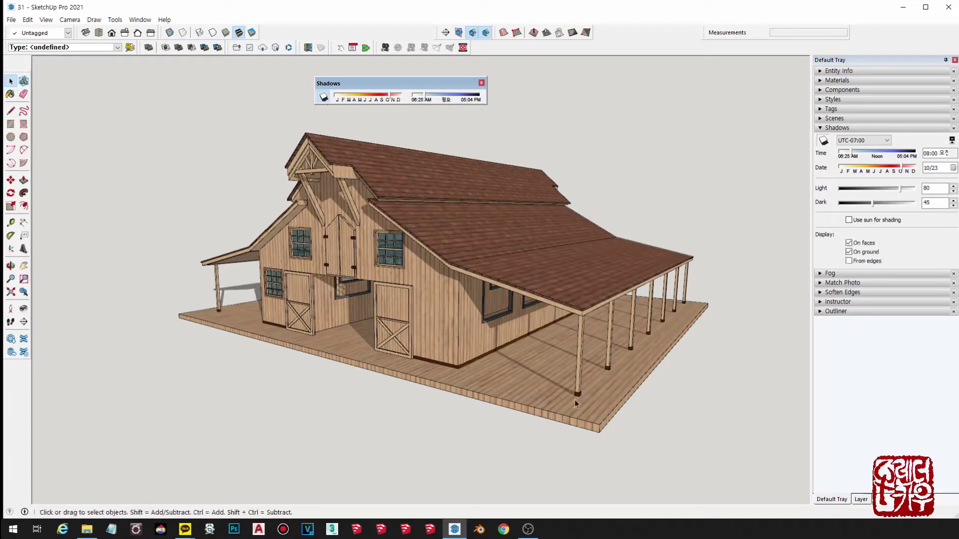
mouse_move(349, 120)
middle_mouse_down()
mouse_move(505, 278)
mouse_move(383, 270)
middle_mouse_up()
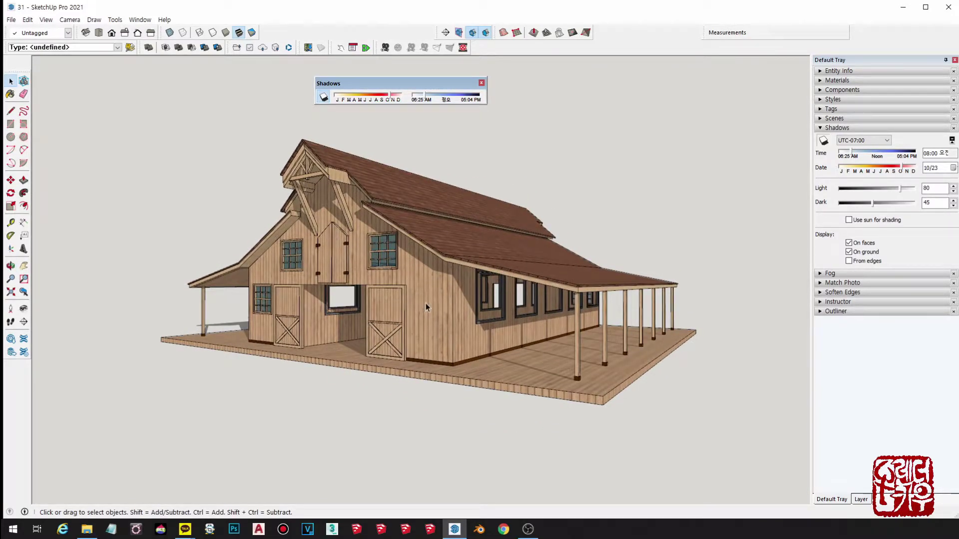
mouse_move(436, 292)
middle_mouse_down()
mouse_move(425, 274)
mouse_move(424, 290)
middle_mouse_up()
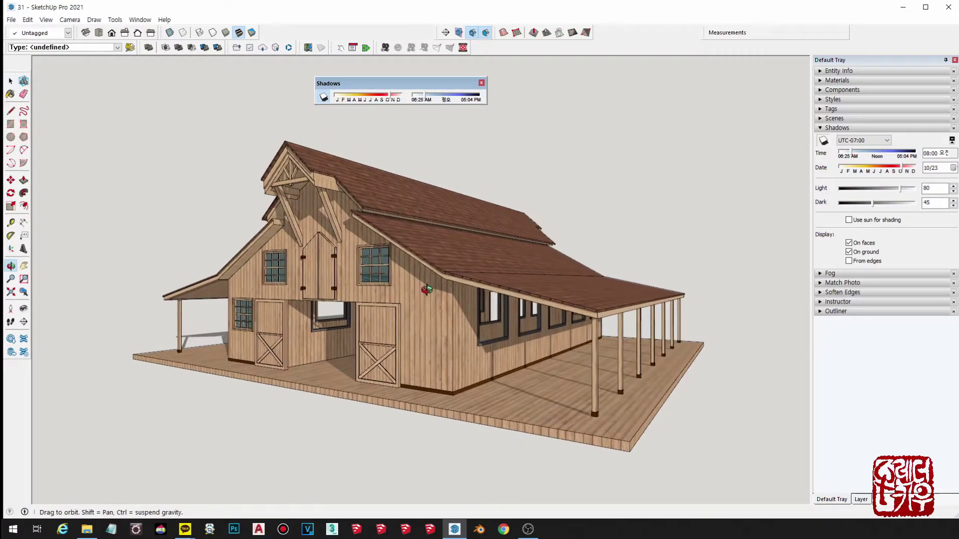
left_click(322, 99)
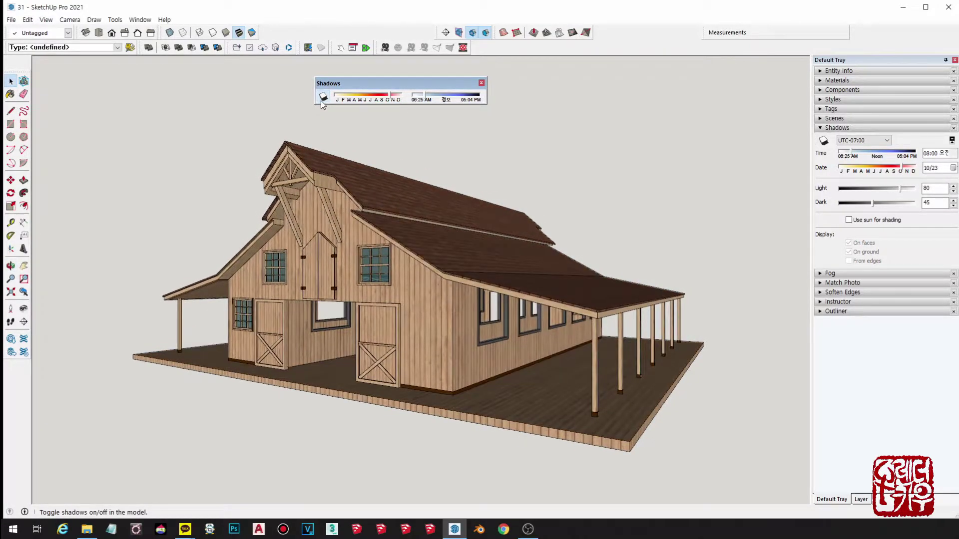
left_click(323, 97)
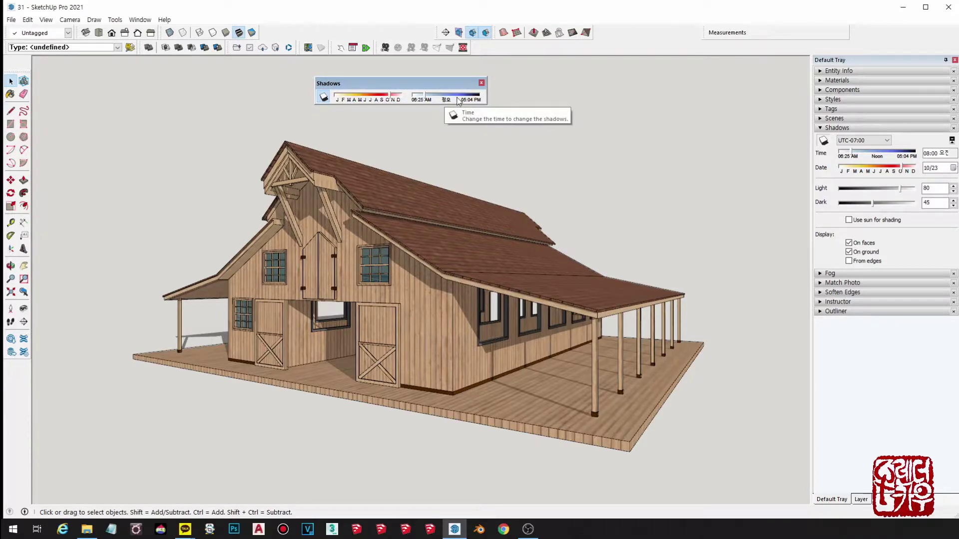
Slide the shadow date to 03/05 and the time from sunrise to 11:54
mouse_move(389, 99)
left_mouse_down()
mouse_move(334, 102)
mouse_move(371, 105)
mouse_move(343, 103)
left_mouse_up()
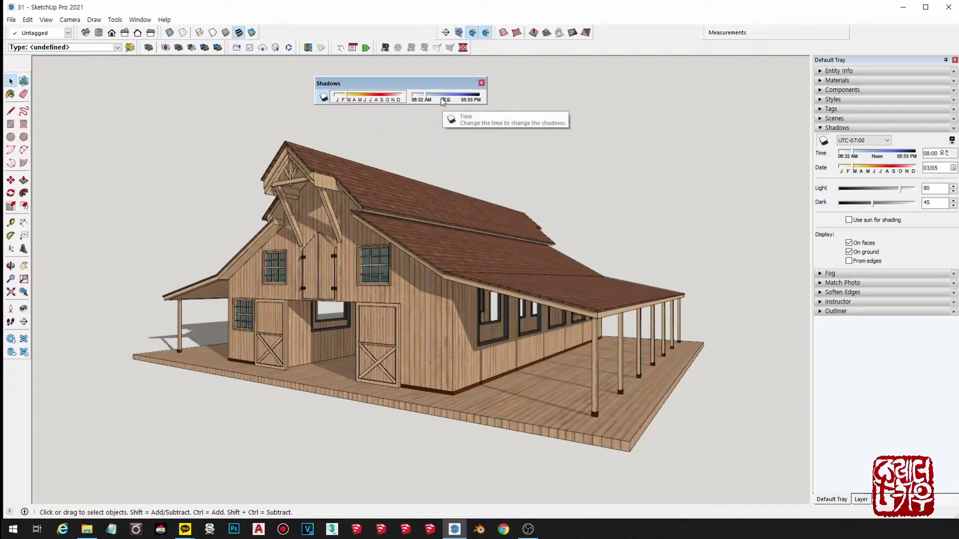
left_click_drag(432, 98, 413, 98)
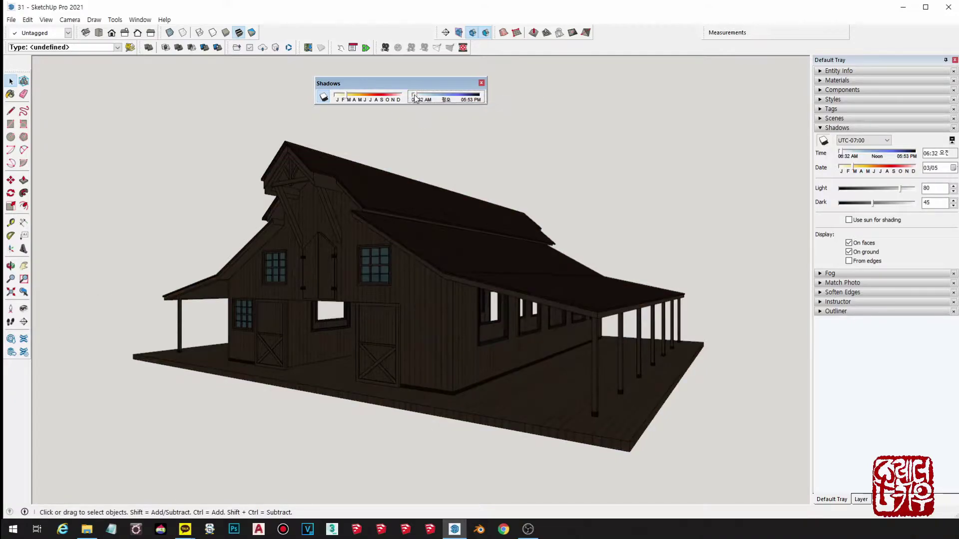
left_click_drag(414, 98, 486, 115)
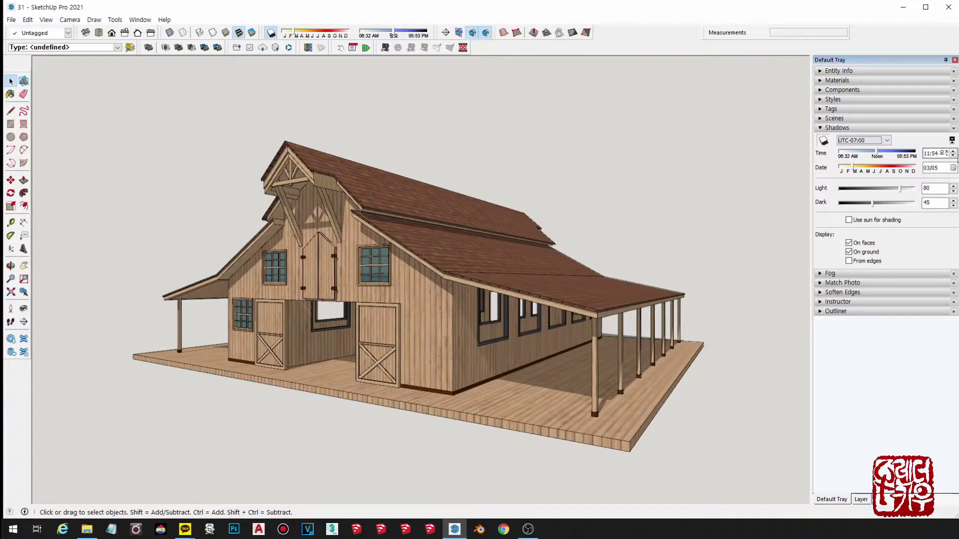
left_click_drag(957, 160, 905, 160)
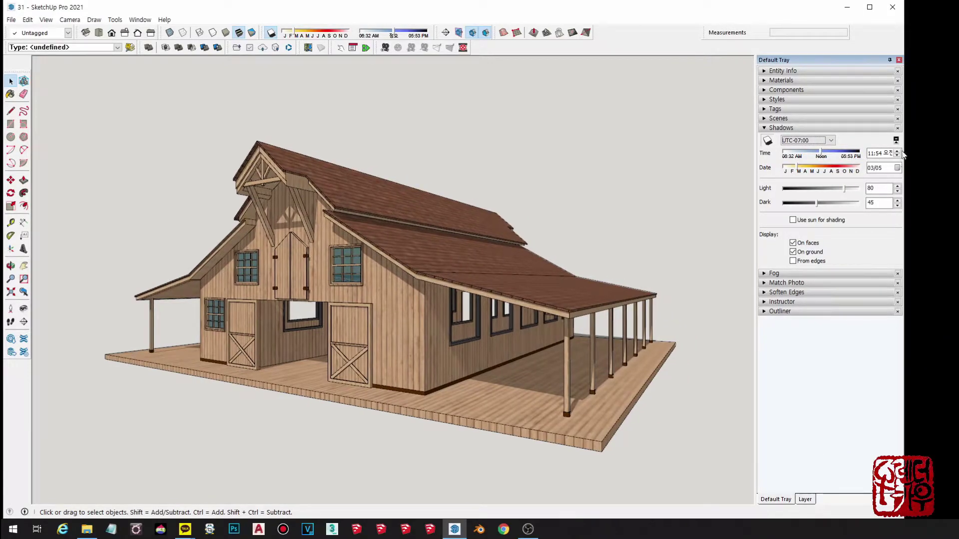
left_click(896, 140)
left_click(896, 141)
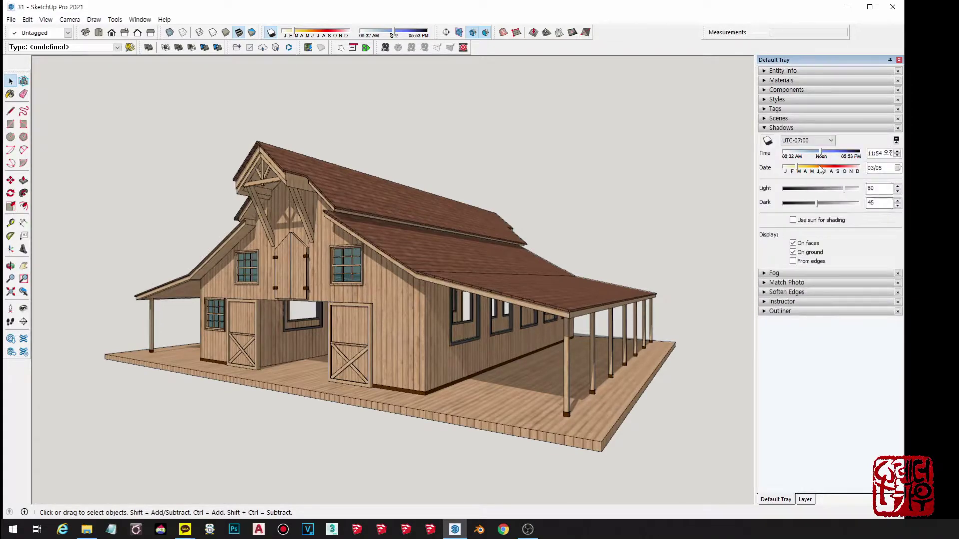
left_click(896, 140)
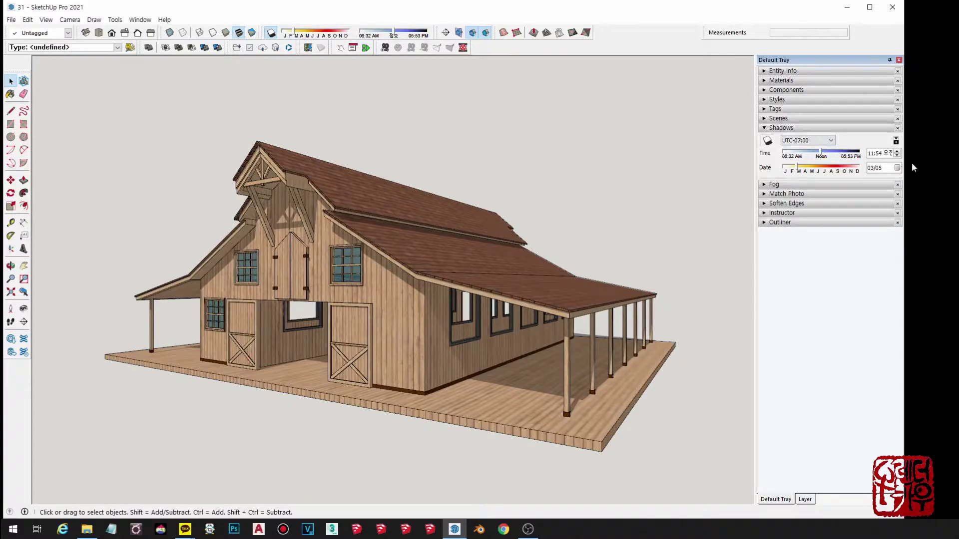
left_click_drag(904, 189, 955, 194)
left_click(948, 141)
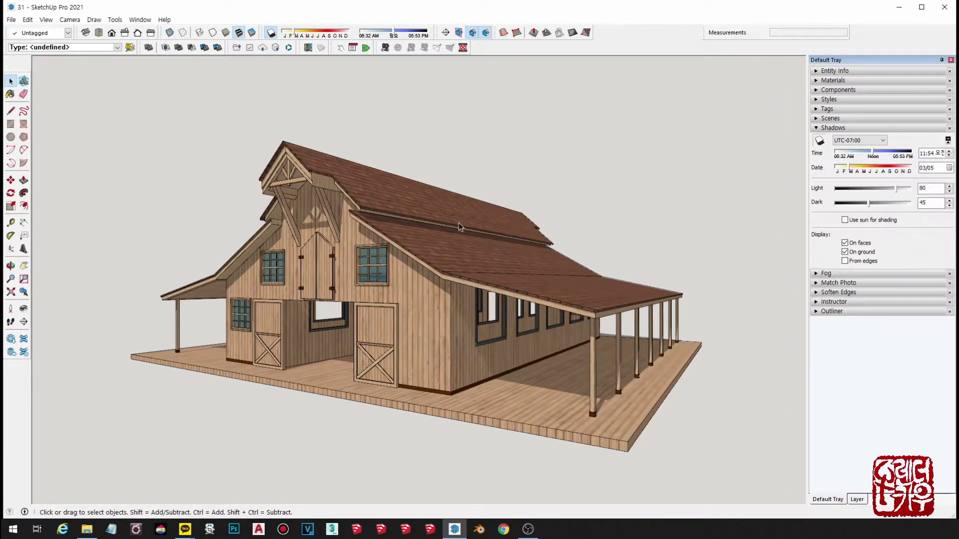
left_click(482, 211)
left_click(685, 164)
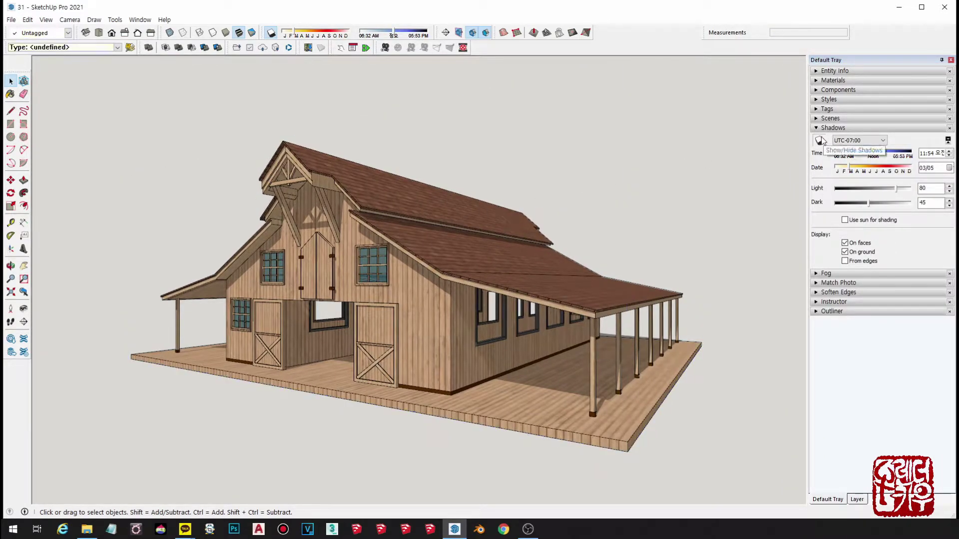
left_click(819, 141)
left_click(819, 141)
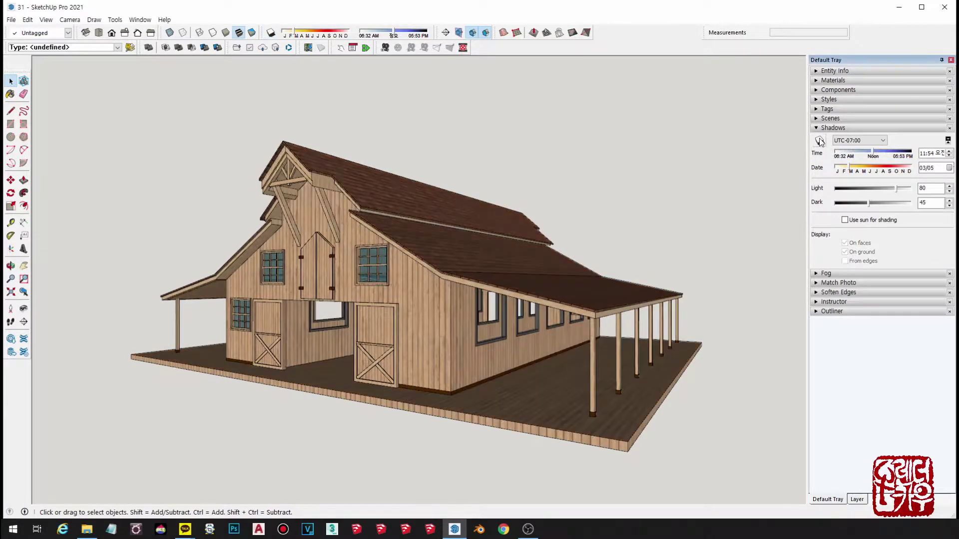
left_click(819, 141)
left_click(819, 141)
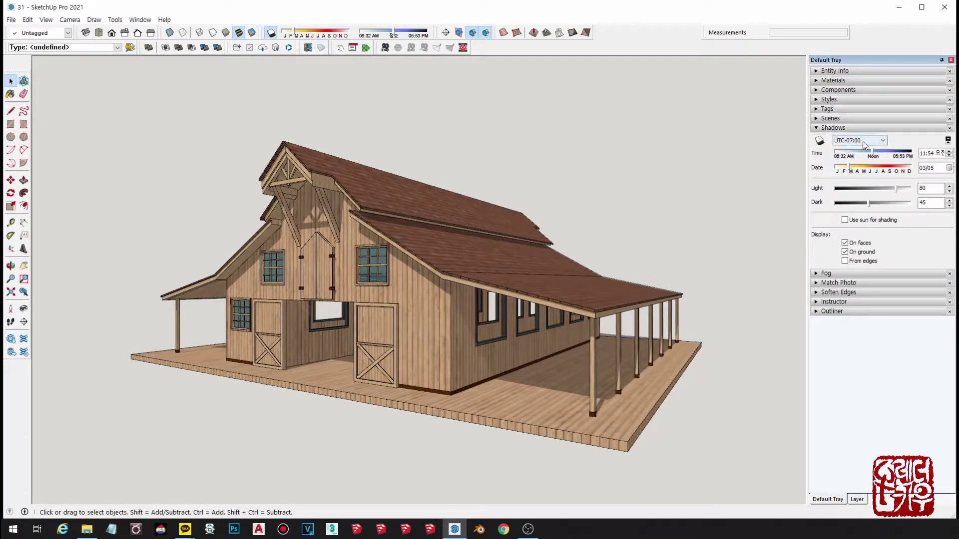
left_click(875, 143)
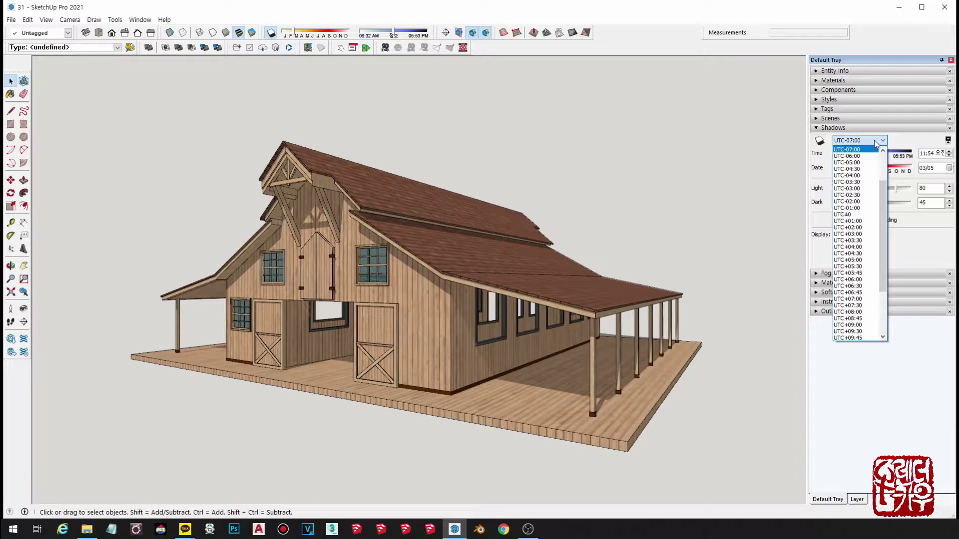
left_click_drag(884, 200, 886, 173)
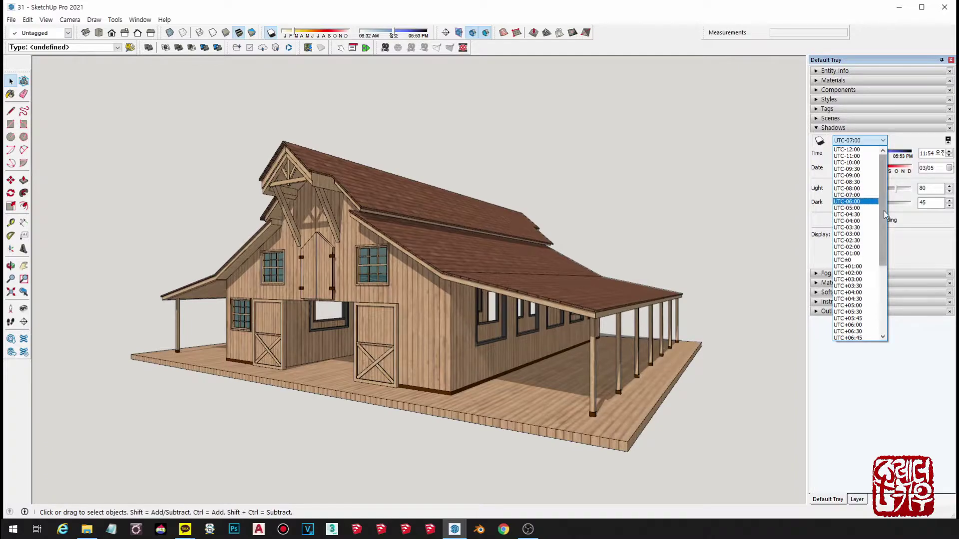
scroll(852, 239, "down", 2)
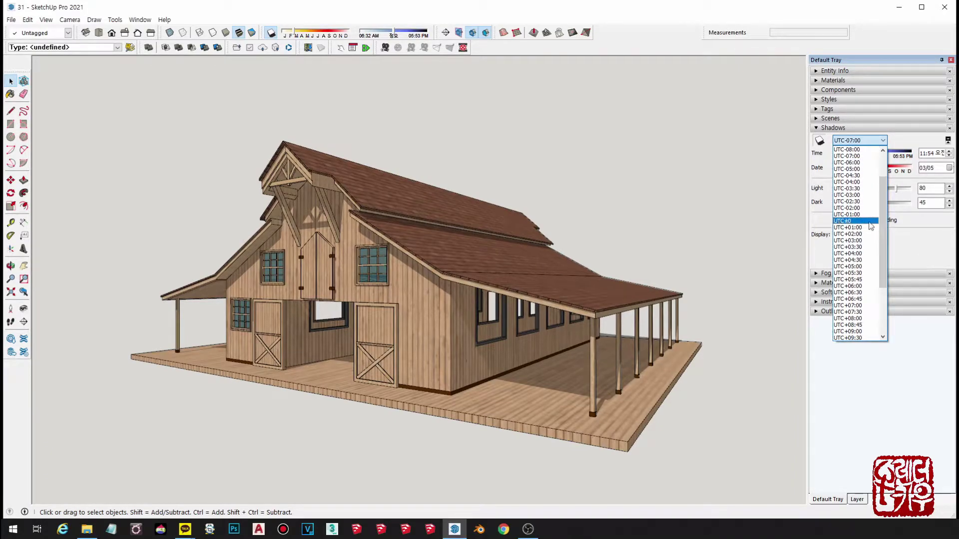
scroll(868, 214, "down", 4)
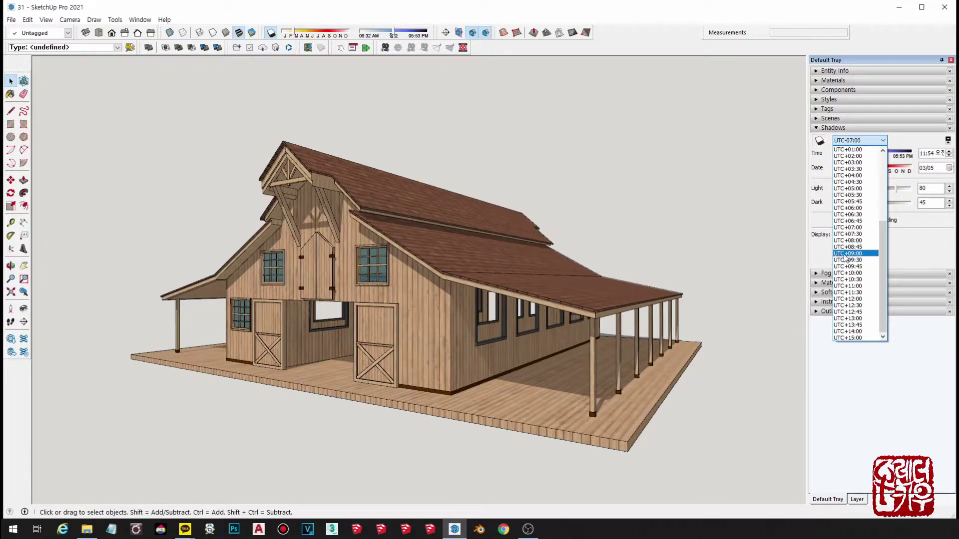
left_click_drag(882, 280, 892, 144)
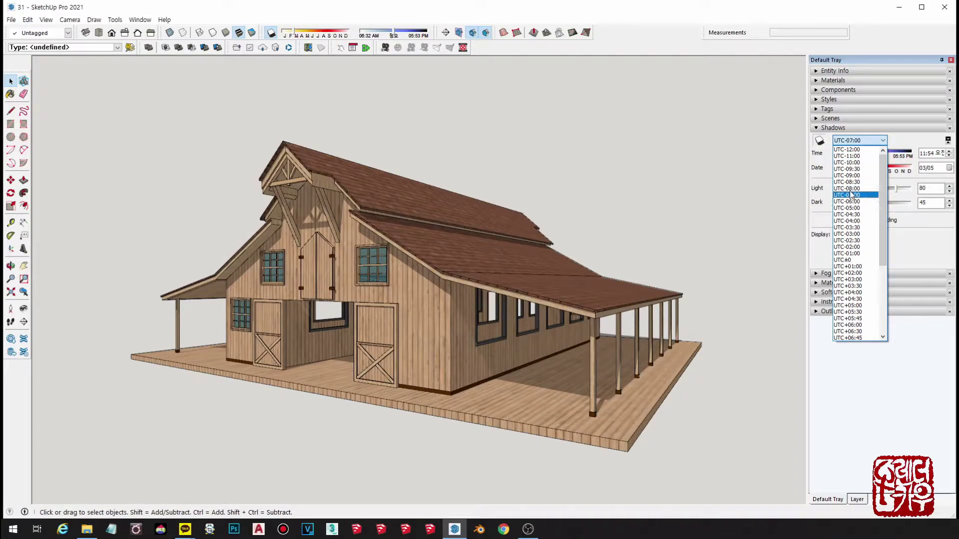
scroll(868, 229, "down", 6)
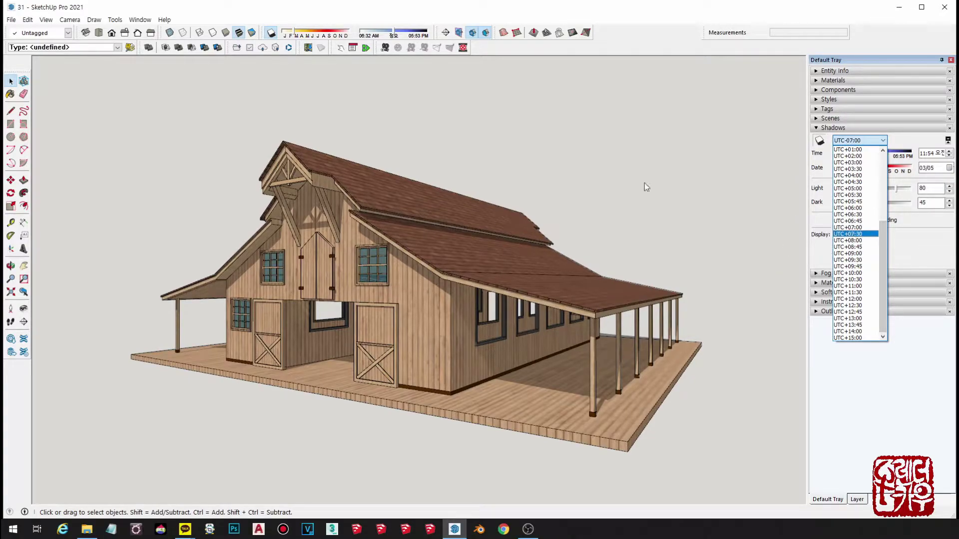
left_click(590, 234)
scroll(642, 274, "down", 3)
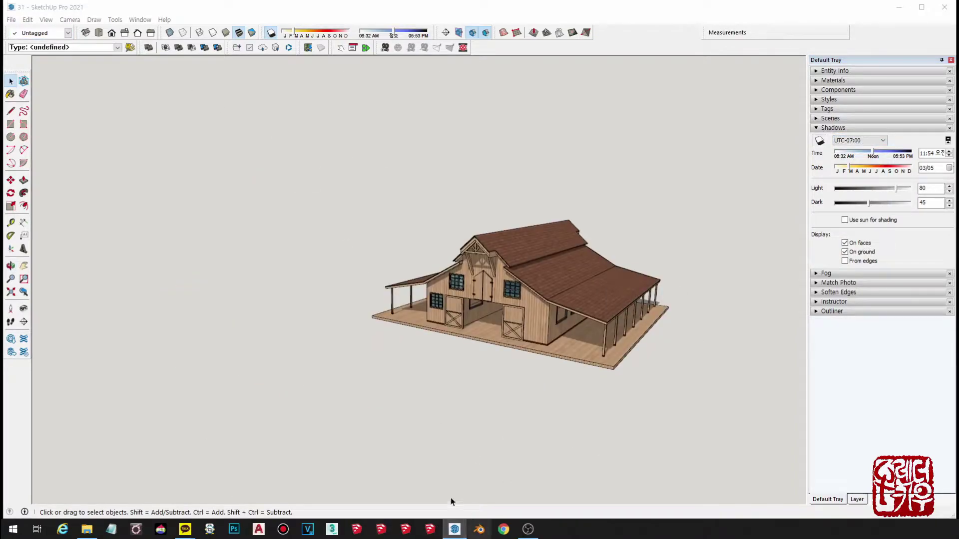
Open a new empty model and view its Model Info Geo-location page
right_click(448, 520)
left_click(438, 475)
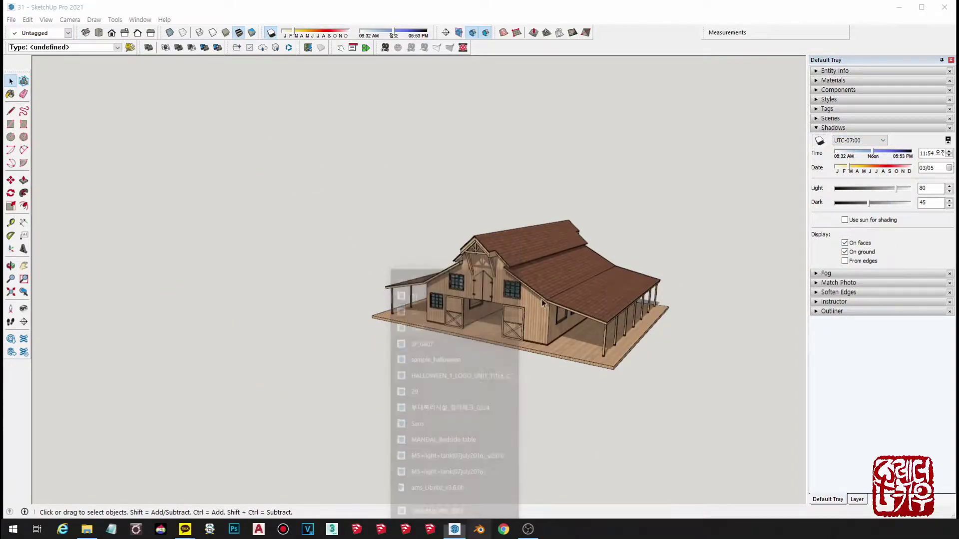
left_click(140, 19)
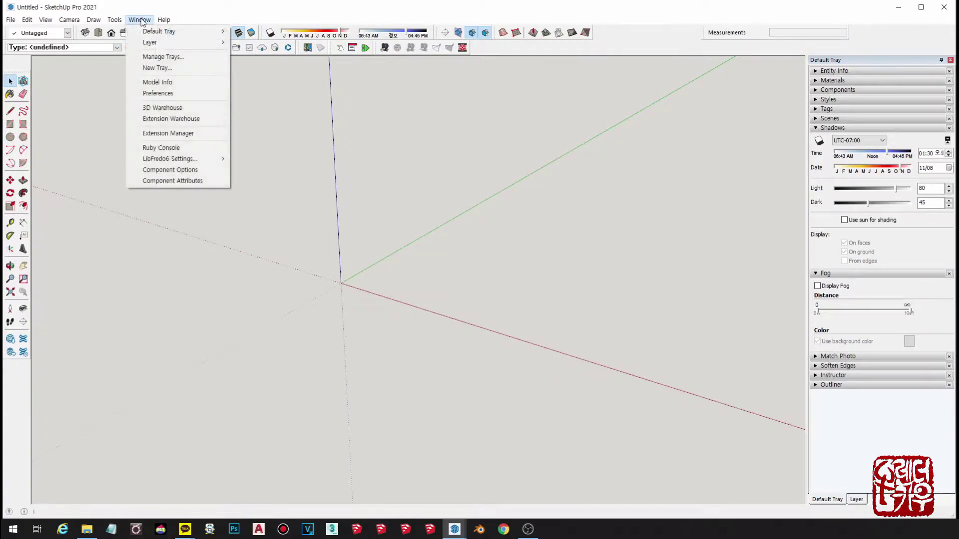
left_click(190, 82)
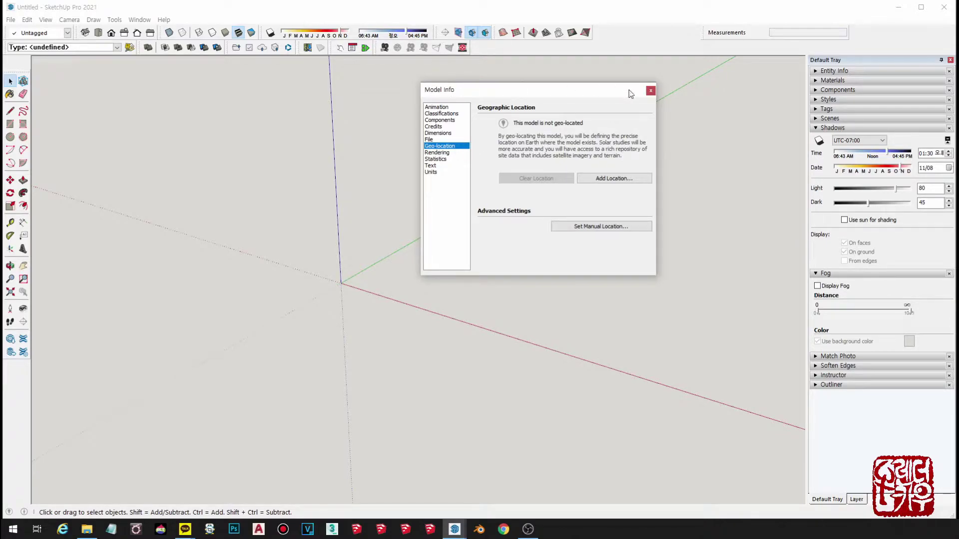
left_click(650, 92)
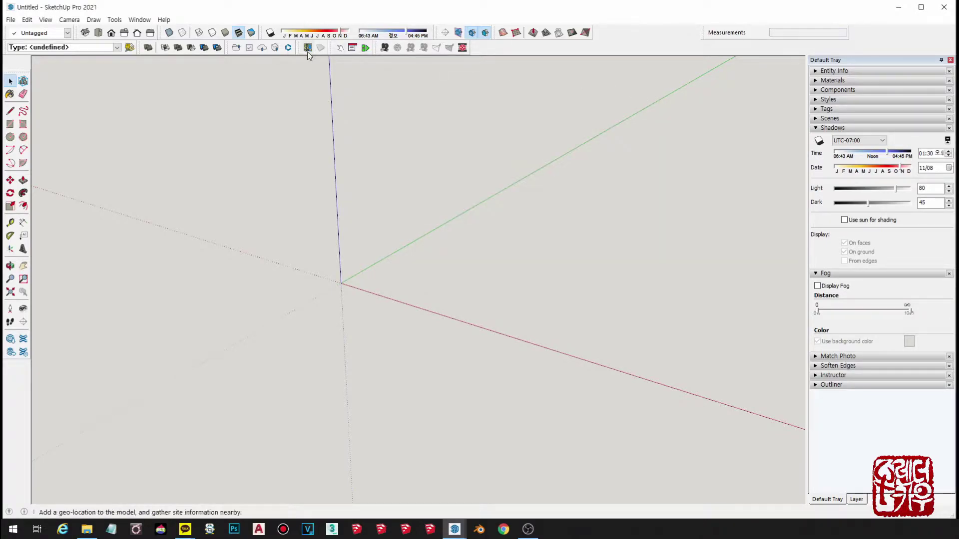
Float the Location toolbar and reopen Model Info on the Geo-location page
left_click_drag(298, 50, 299, 75)
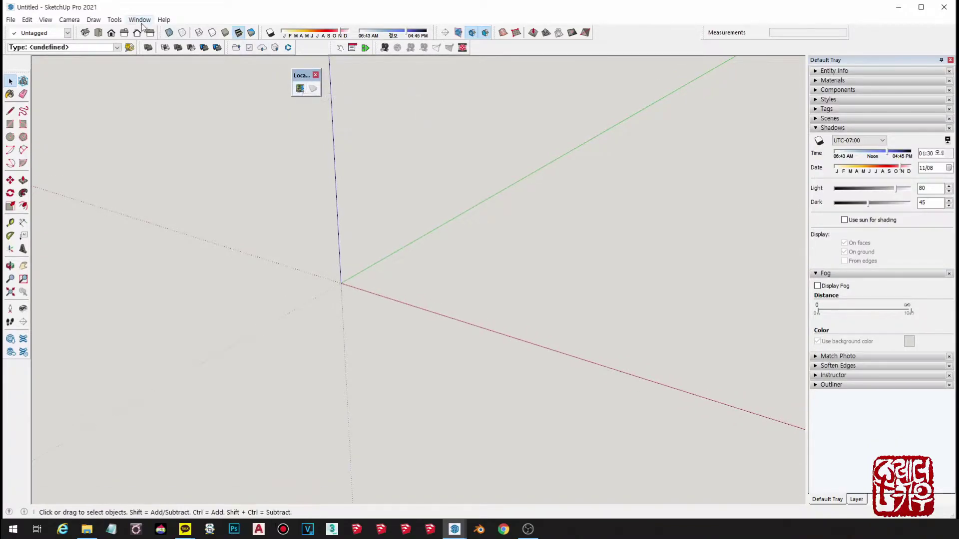
left_click(115, 20)
mouse_move(139, 19)
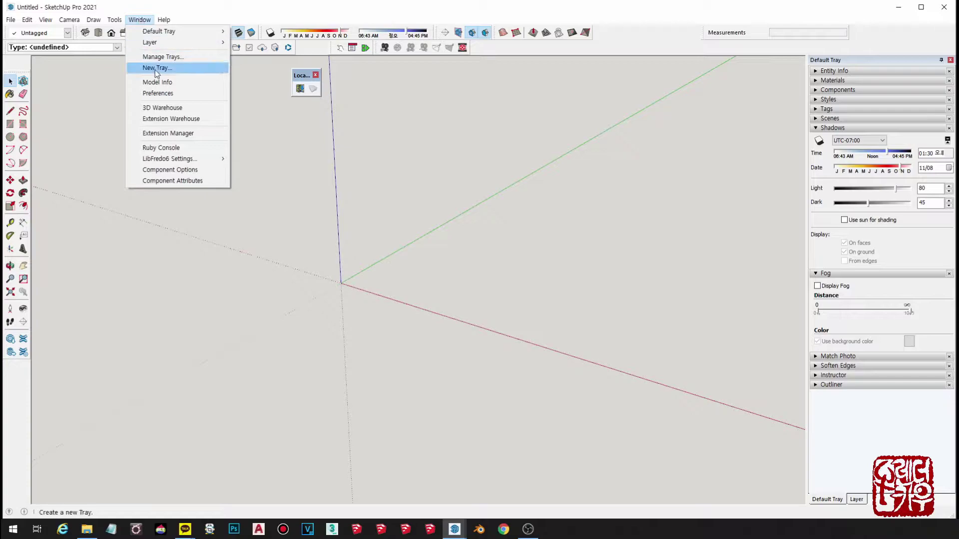
left_click(159, 83)
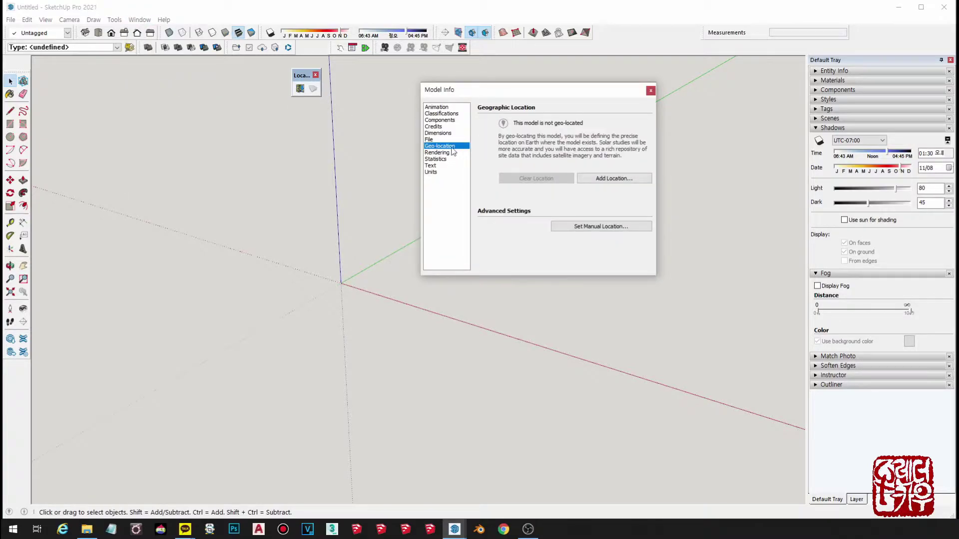
left_click_drag(465, 95, 370, 77)
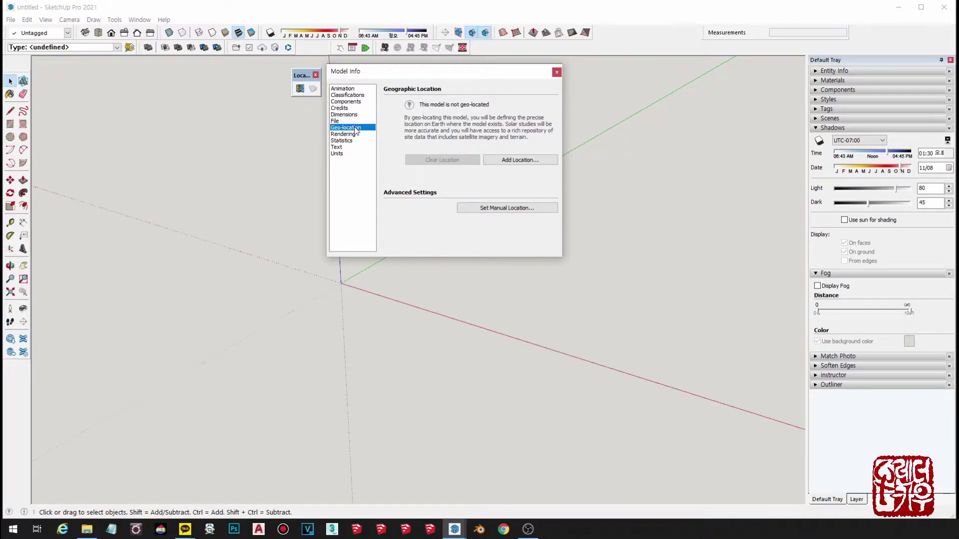
left_click(556, 72)
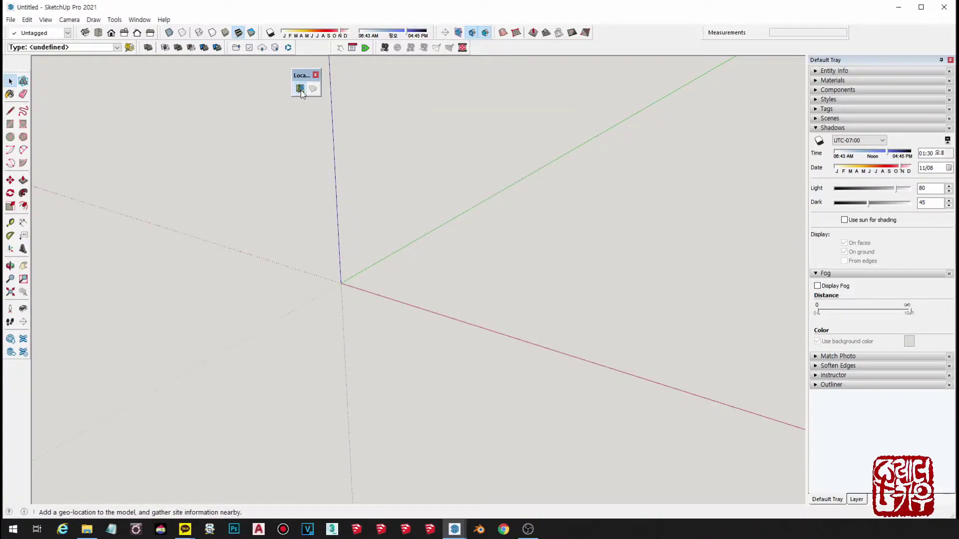
left_click(301, 94)
left_click(728, 95)
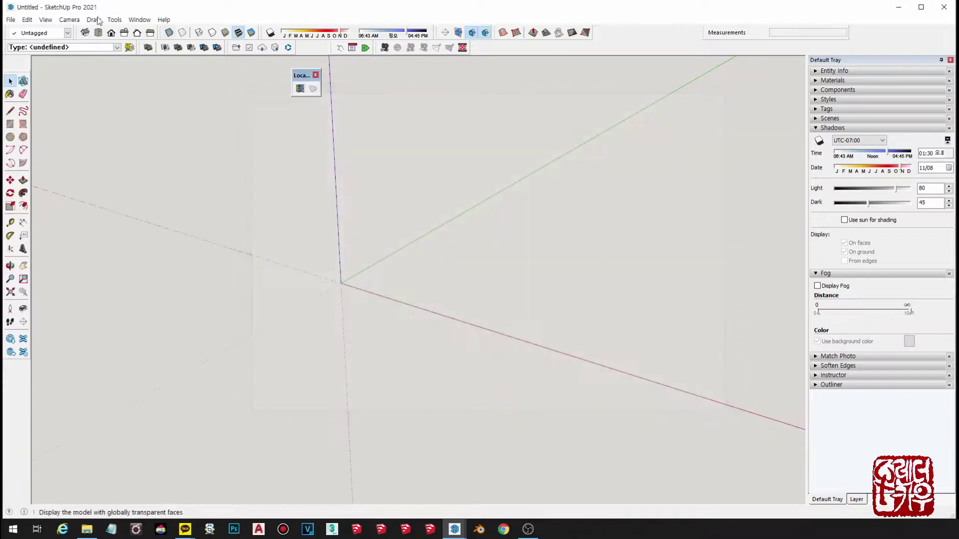
left_click(138, 20)
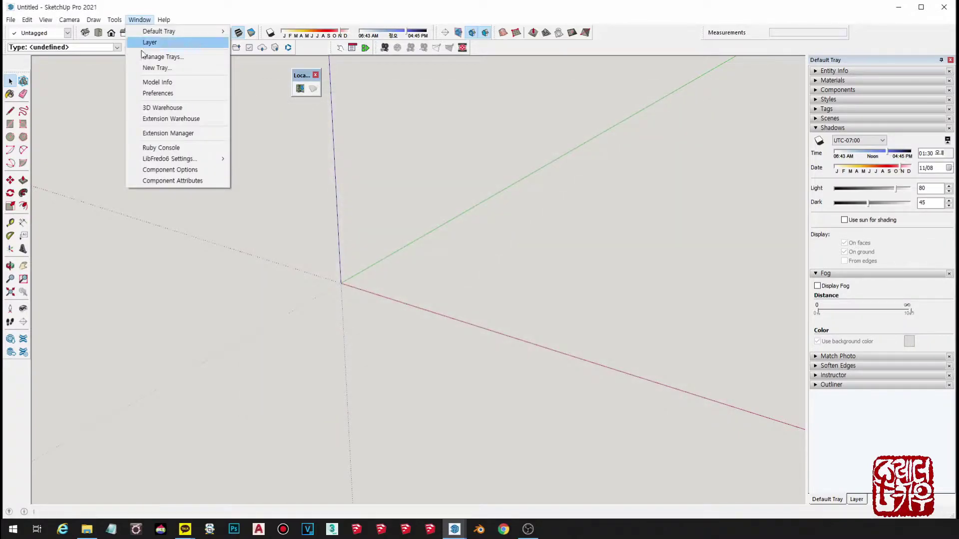
left_click(175, 83)
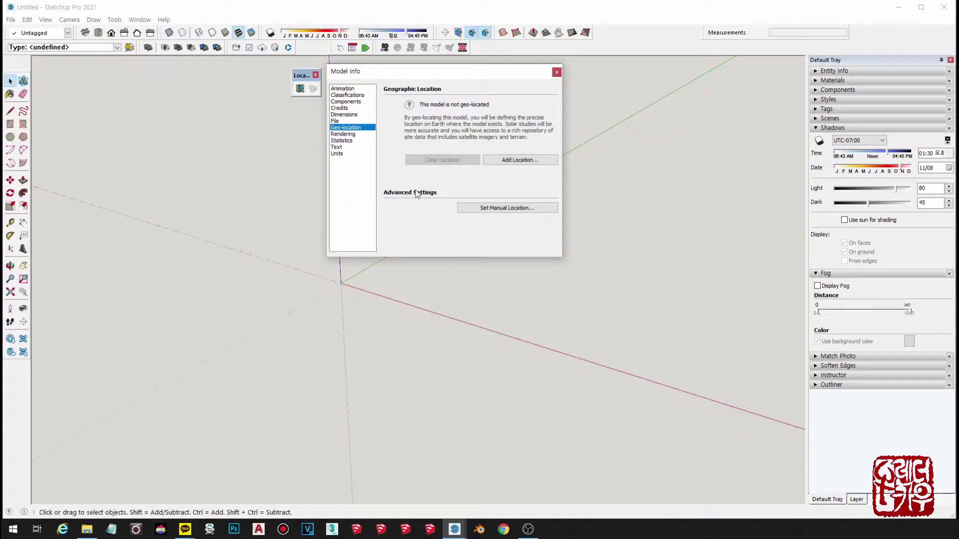
Open Add Location and search for '김포', dismissing the no-matches alert
left_click(521, 160)
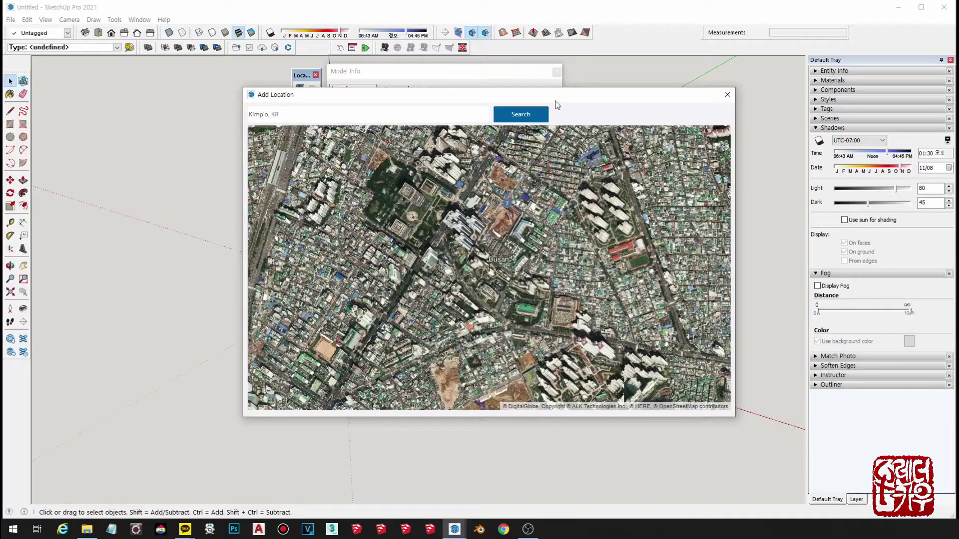
left_click_drag(555, 94, 553, 105)
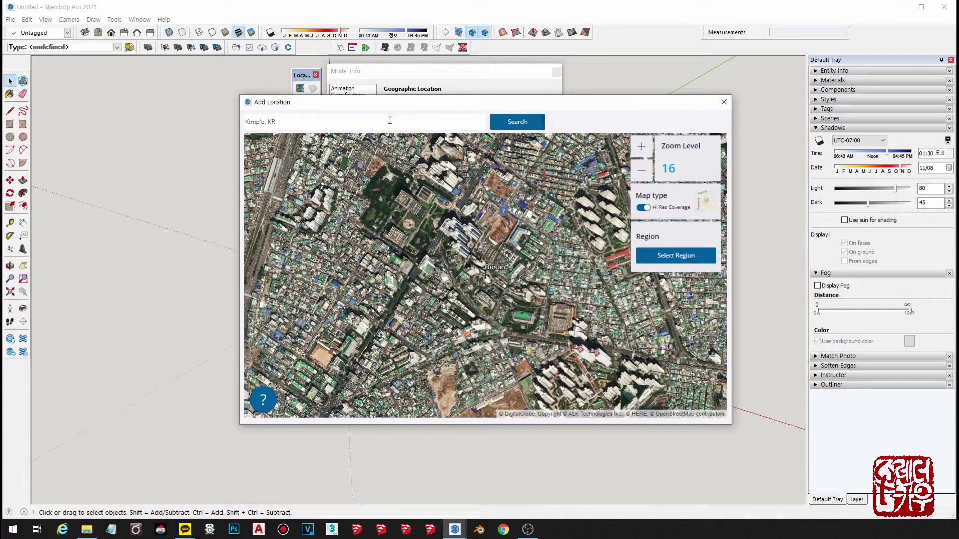
key("ctrl+a")
left_click(298, 120)
left_click_drag(312, 121, 148, 119)
left_click_drag(319, 120, 172, 118)
left_click(343, 118)
left_click_drag(256, 120, 208, 122)
type("김")
type("포")
key("Return")
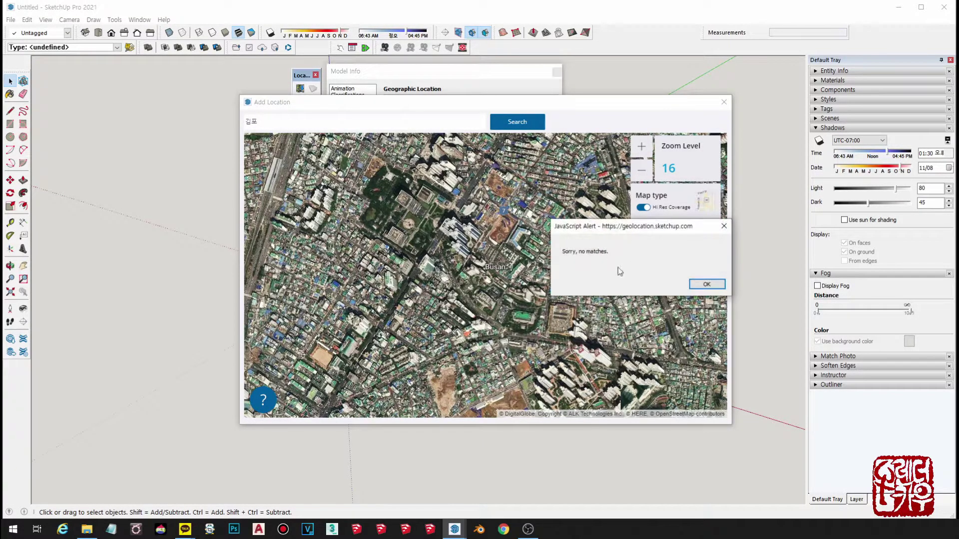
left_click_drag(628, 232, 452, 191)
left_click(522, 244)
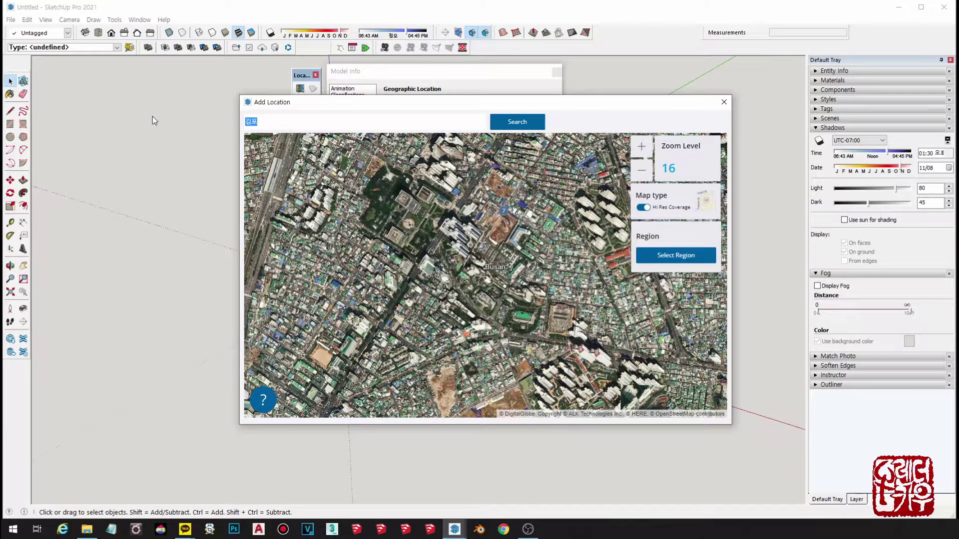
Search for 'gimpo' and zoom the map out to the world view
type("gimpo")
key("Return")
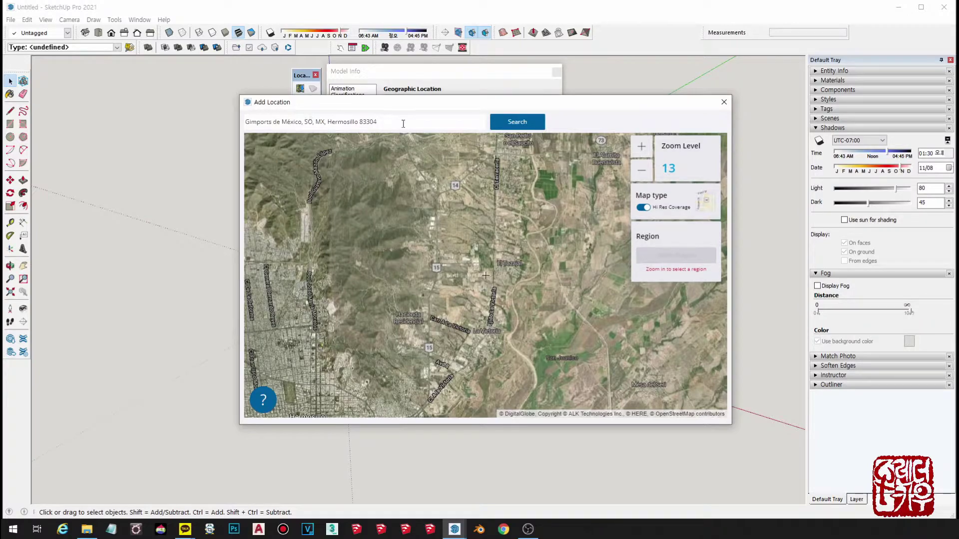
left_click_drag(403, 124, 156, 116)
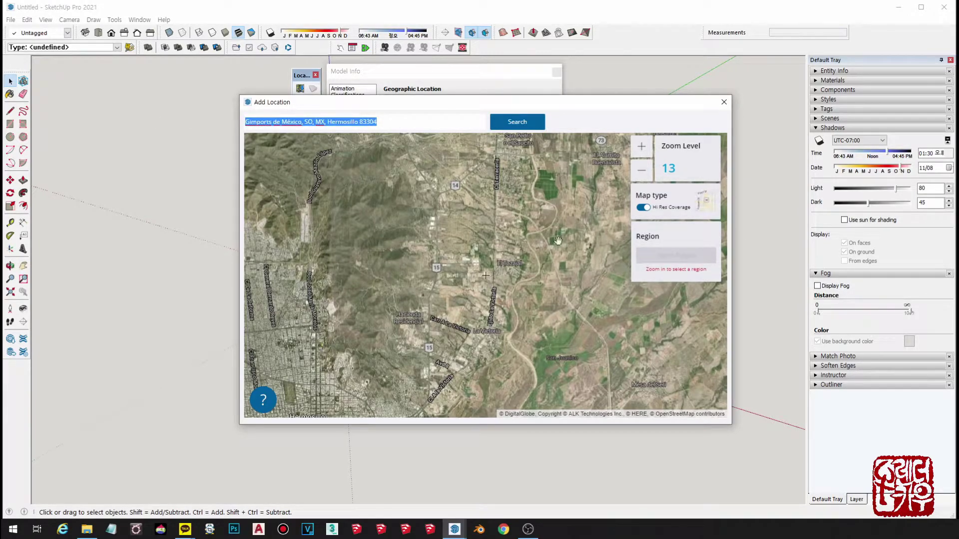
scroll(505, 286, "down", 6)
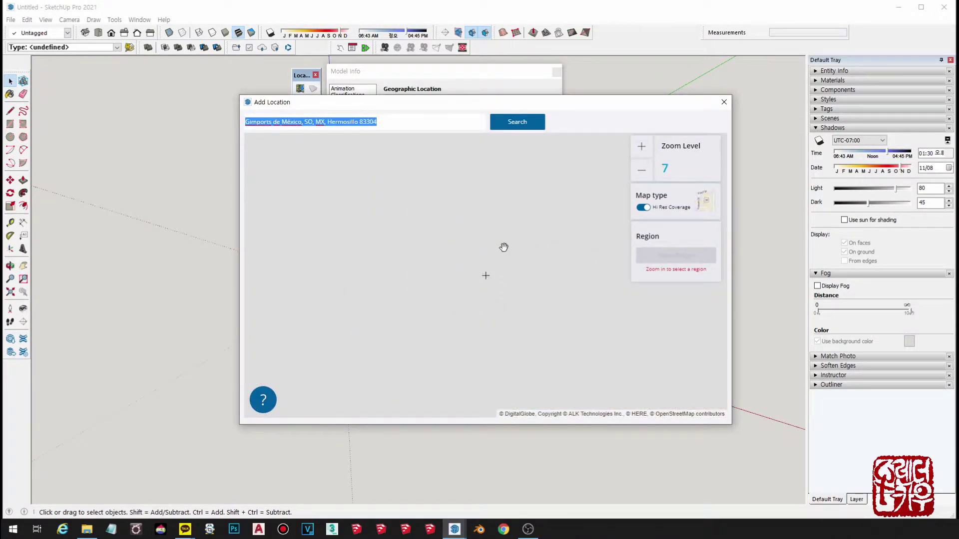
scroll(447, 312, "down", 2)
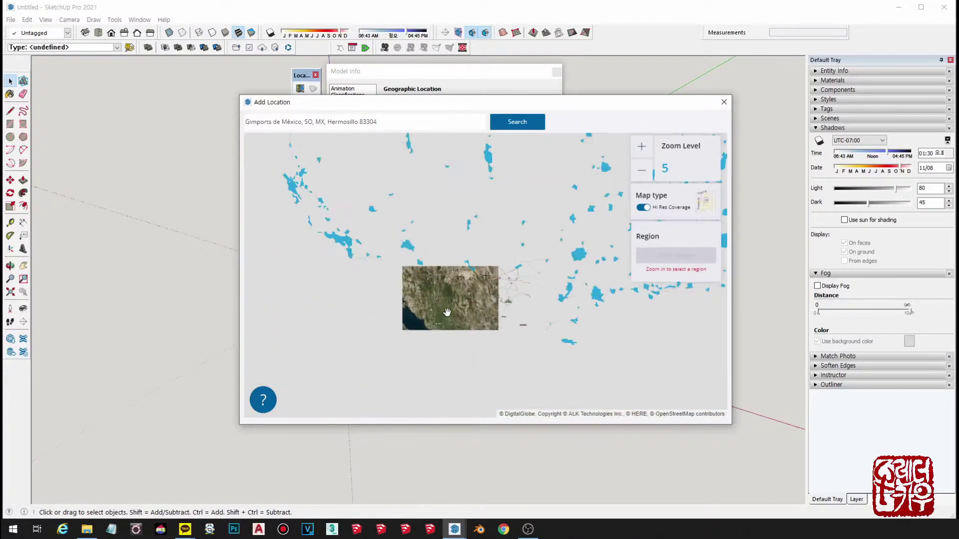
scroll(505, 320, "down", 3)
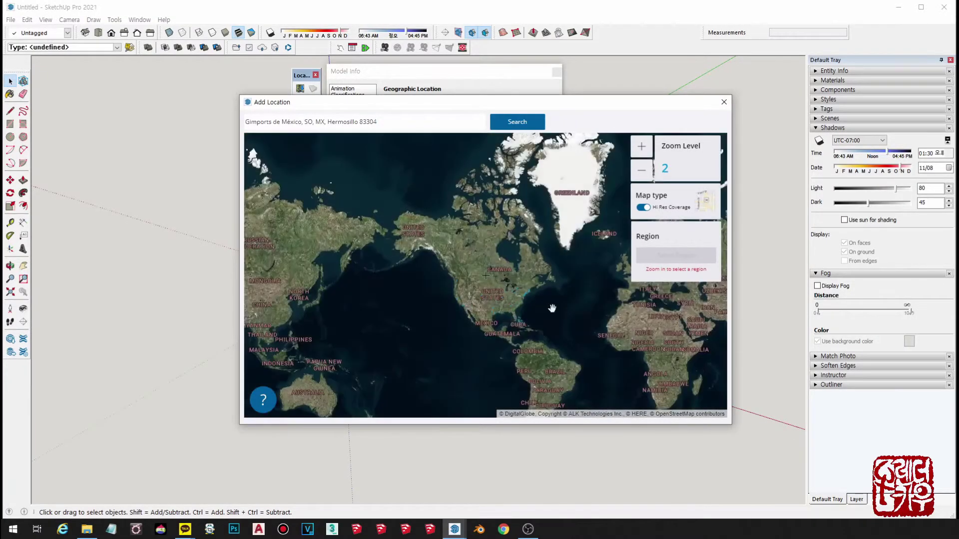
Pan and zoom the map across Asia onto central South Korea
left_click_drag(551, 308, 449, 320)
mouse_move(689, 300)
left_mouse_down()
mouse_move(492, 313)
mouse_move(505, 293)
left_mouse_up()
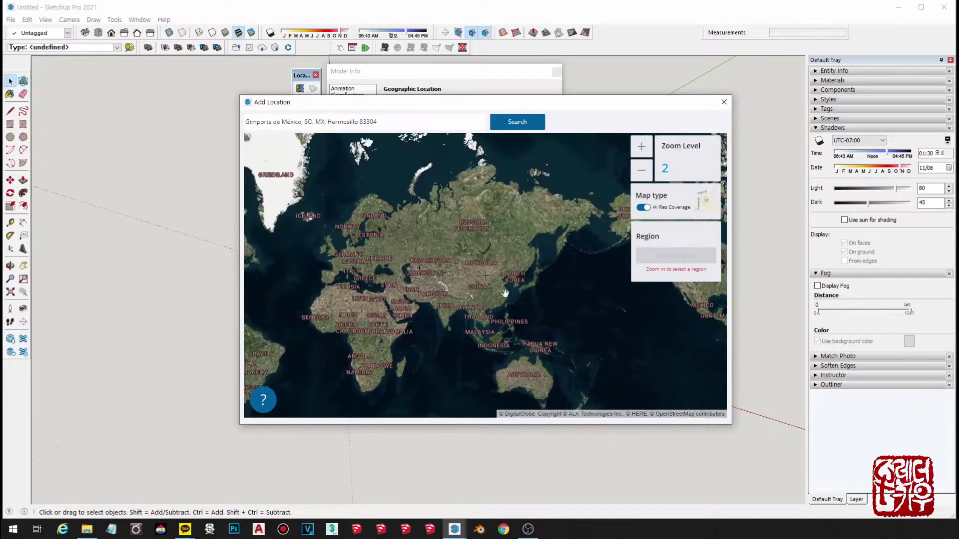
scroll(505, 293, "up", 3)
left_click_drag(664, 325, 524, 343)
scroll(334, 265, "up", 2)
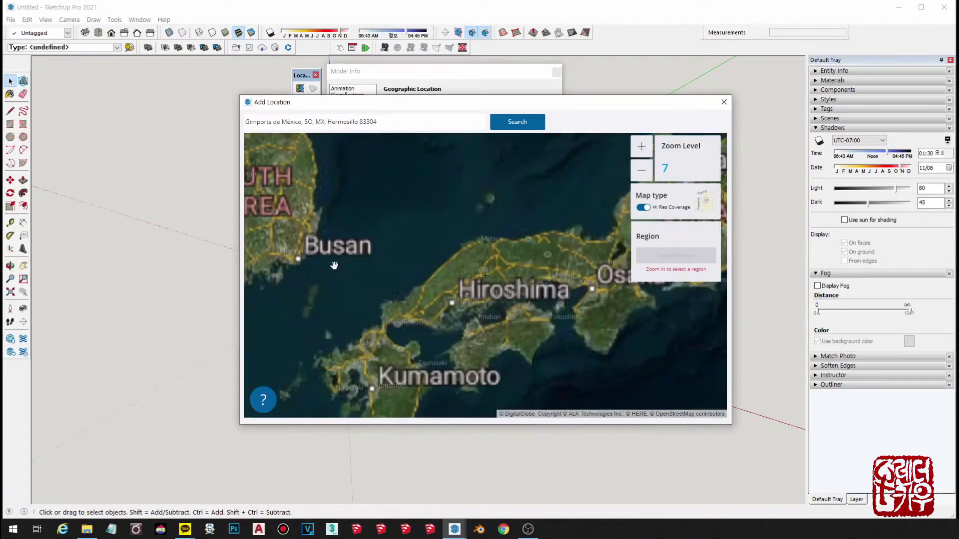
left_click_drag(334, 265, 619, 350)
scroll(517, 289, "up", 1)
left_click_drag(518, 289, 612, 374)
scroll(473, 215, "up", 1)
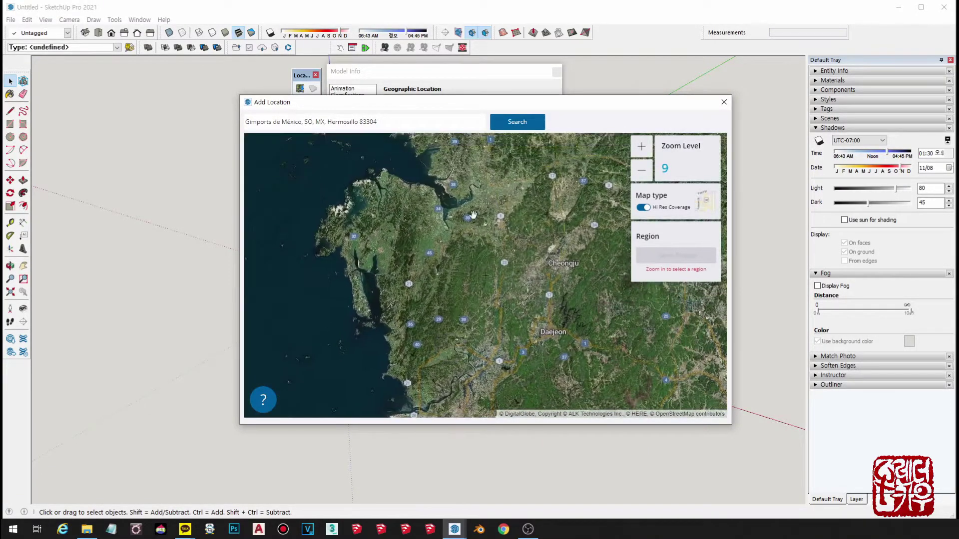
Center the map on Kimpo and zoom in to level 15
left_click_drag(472, 215, 522, 346)
scroll(513, 289, "up", 2)
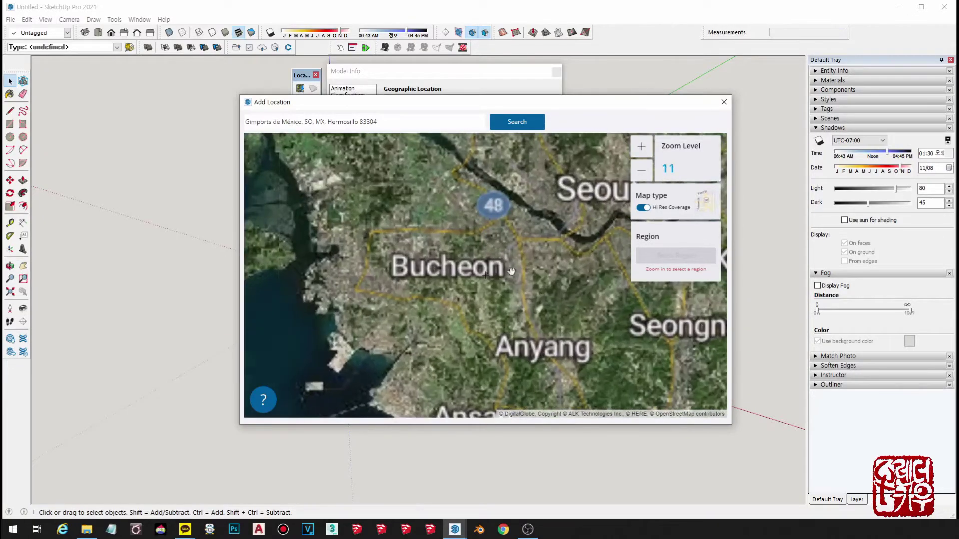
left_click_drag(513, 290, 640, 346)
left_click_drag(568, 206, 532, 336)
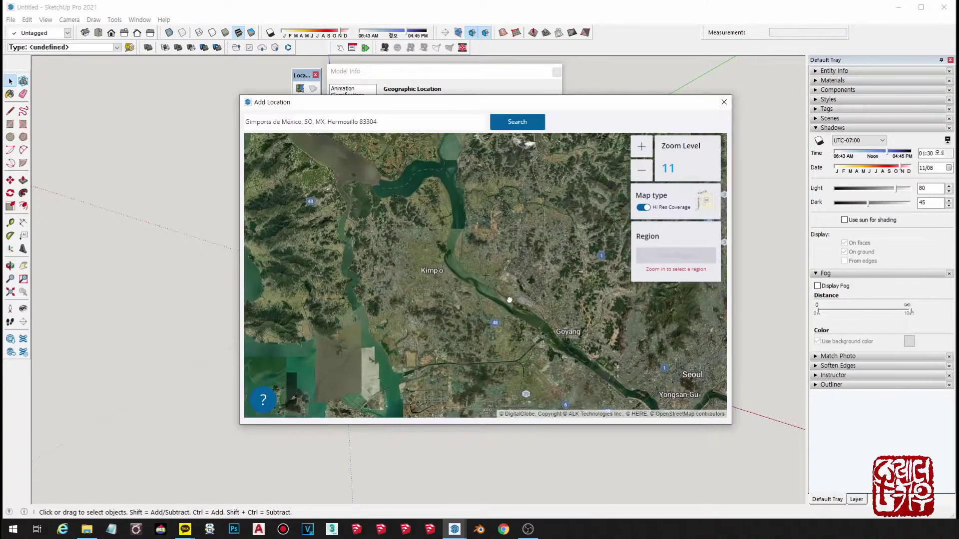
left_click_drag(461, 299, 533, 301)
scroll(533, 301, "up", 1)
scroll(534, 301, "up", 1)
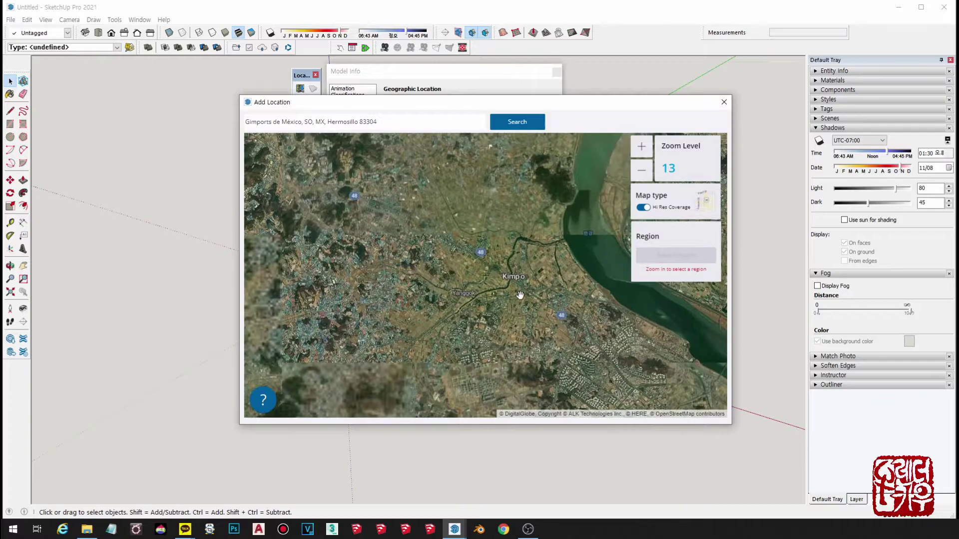
scroll(518, 296, "up", 1)
scroll(517, 296, "up", 1)
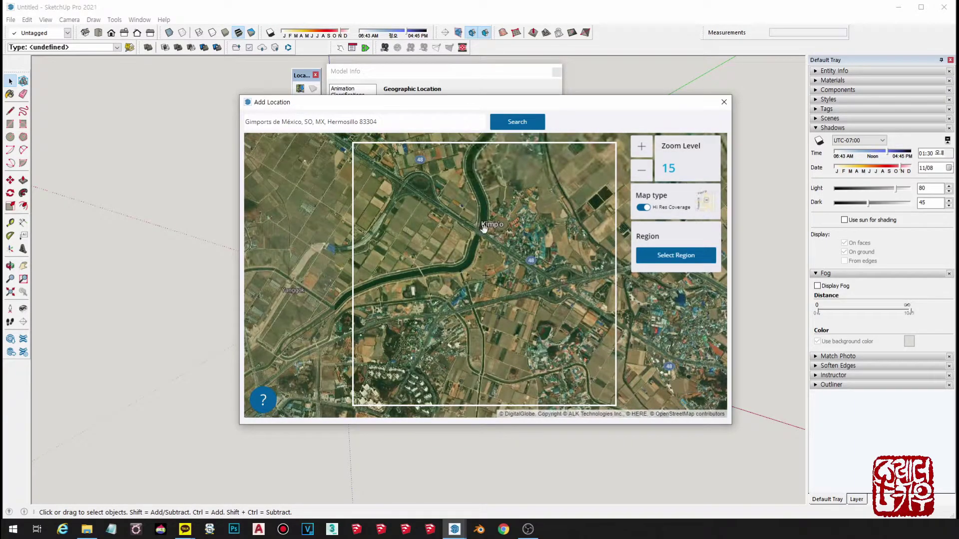
left_click_drag(401, 124, 154, 125)
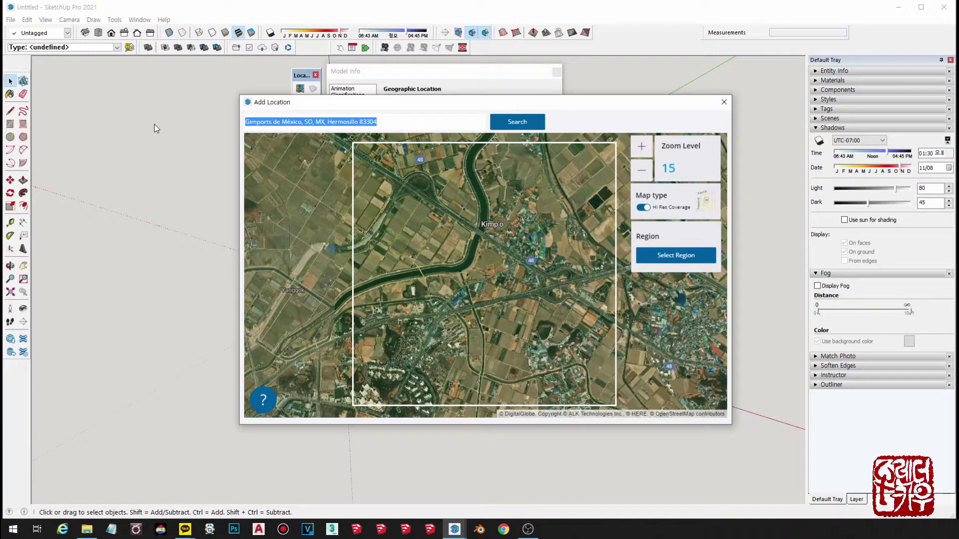
Search for 'kimp'o' and frame the map around Kimpo
type("kimp")
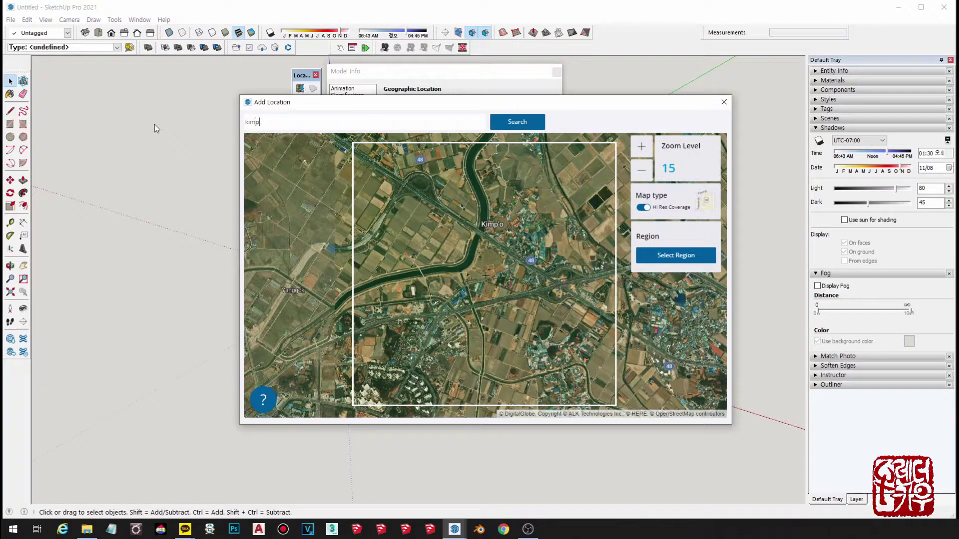
type("'o")
left_click(516, 125)
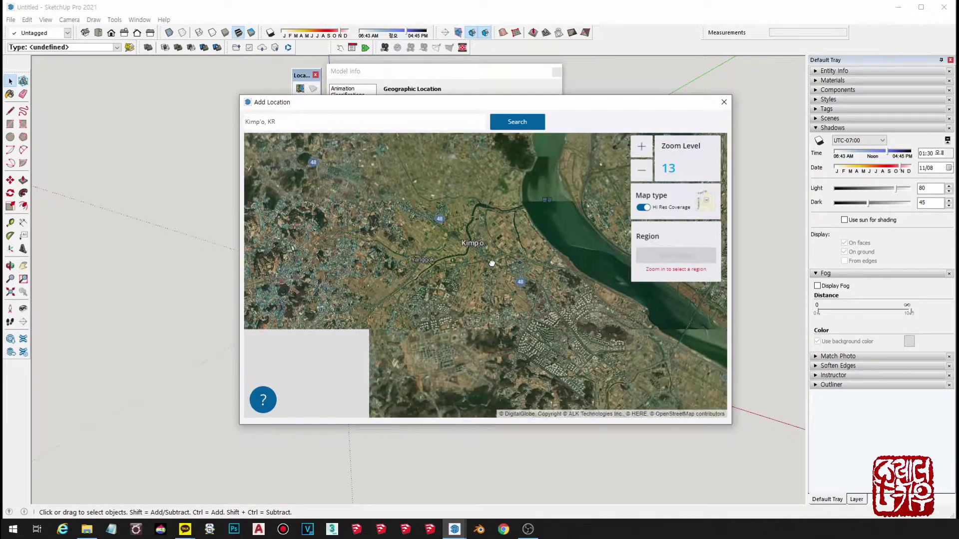
left_click_drag(507, 301, 494, 269)
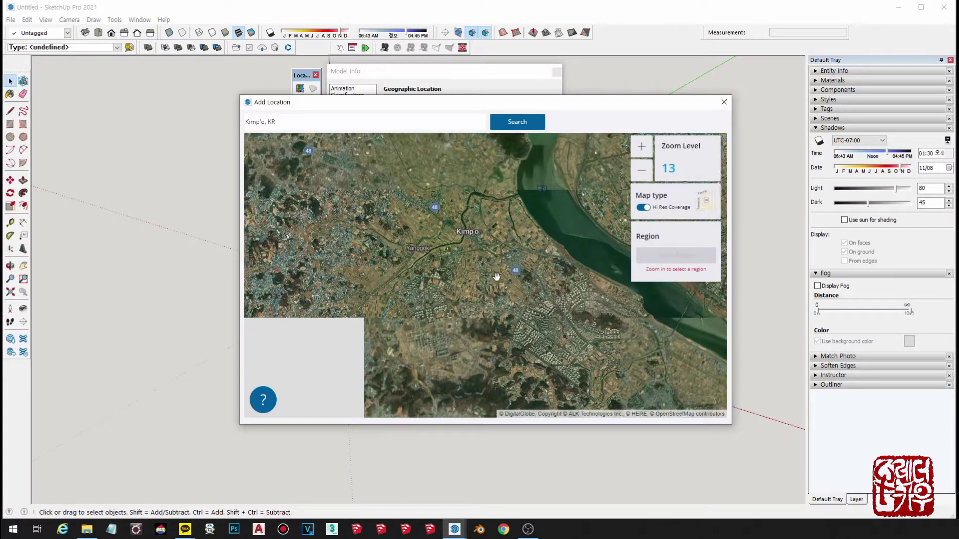
scroll(470, 235, "up", 2)
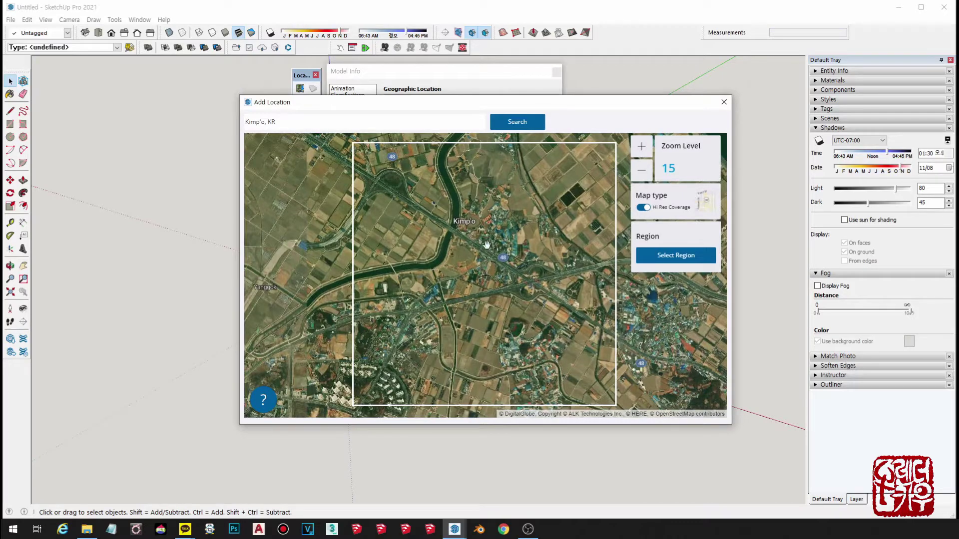
left_click_drag(494, 254, 502, 282)
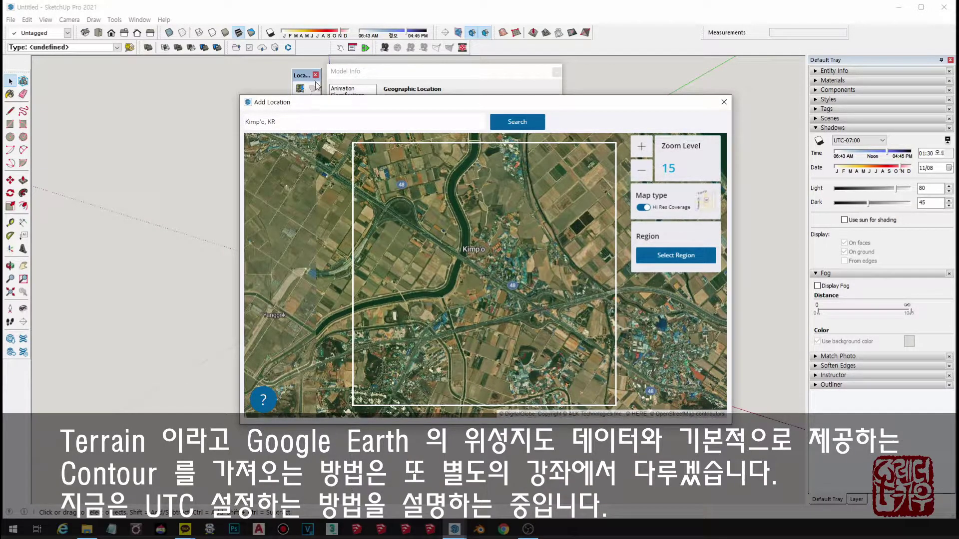
left_click_drag(524, 299, 549, 292)
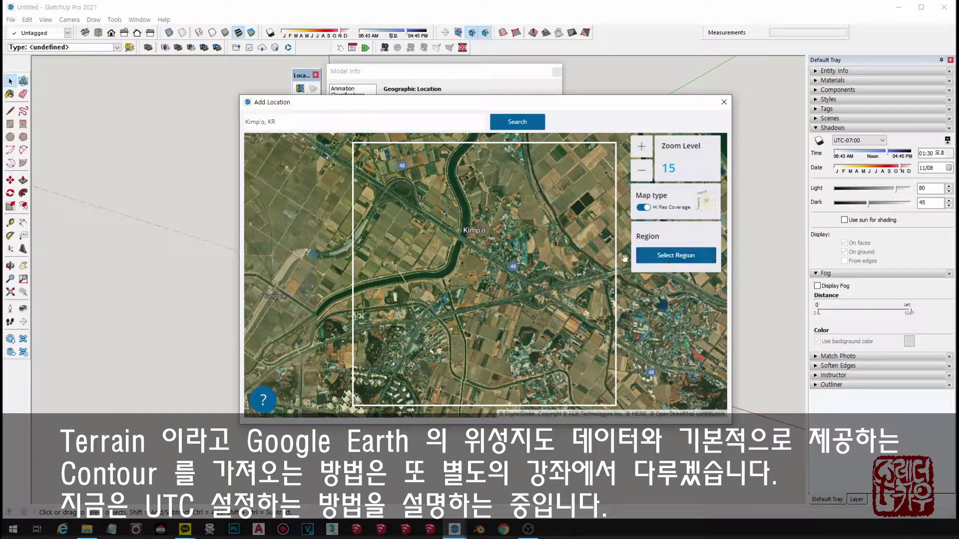
Select the region, choose Digital Globe as provider, and import it
left_click(672, 257)
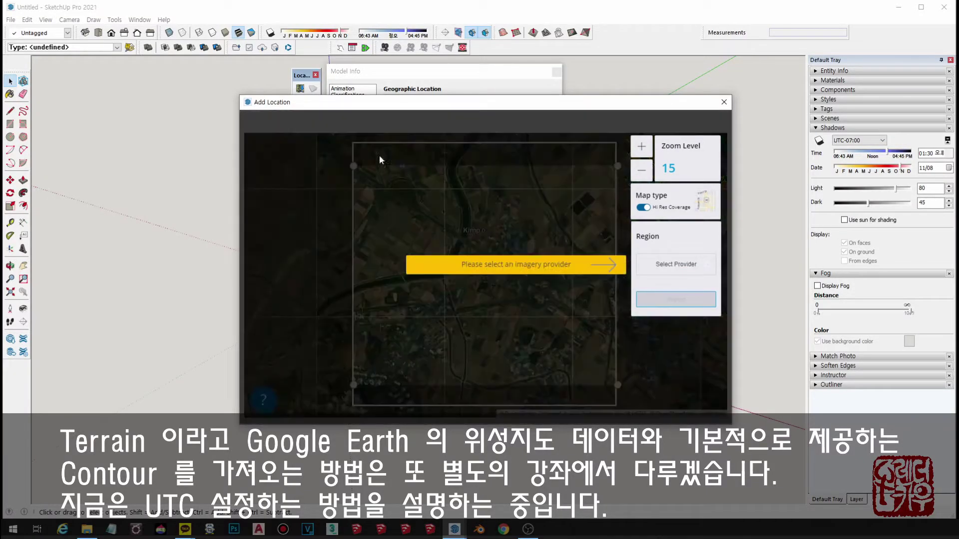
left_click(675, 263)
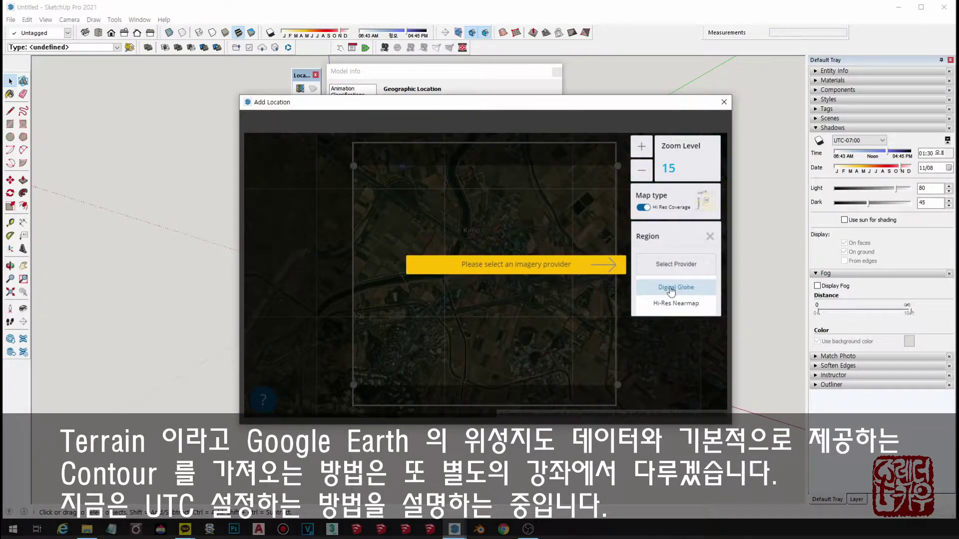
left_click(667, 294)
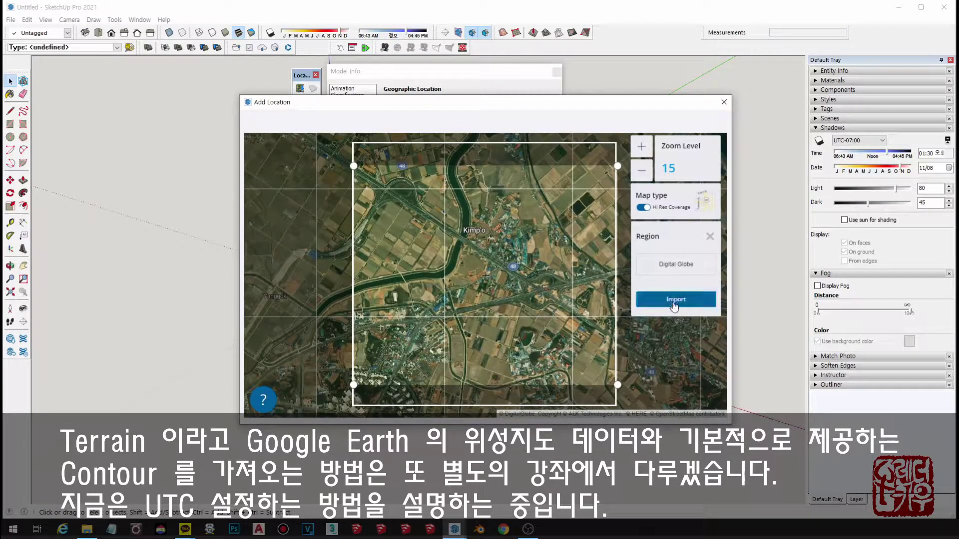
left_click(679, 300)
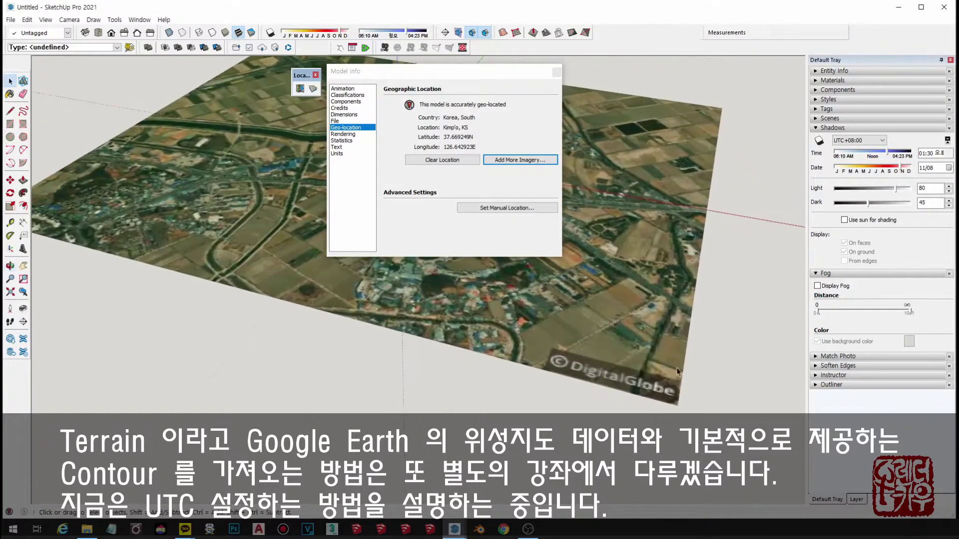
Move Model Info aside and make the hidden Location tag visible in Tags
mouse_move(470, 73)
left_mouse_down()
mouse_move(478, 81)
mouse_move(198, 299)
left_mouse_up()
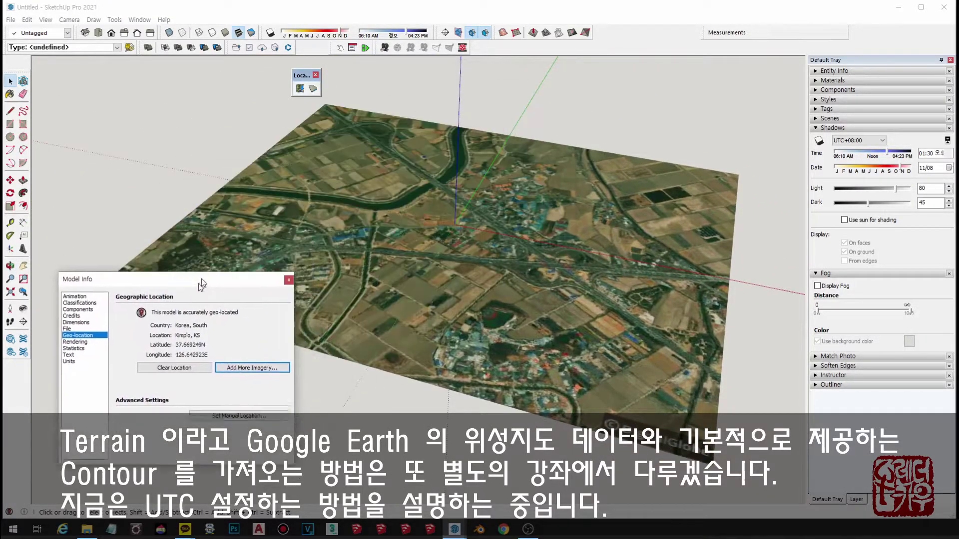
middle_click_drag(408, 83, 467, 253)
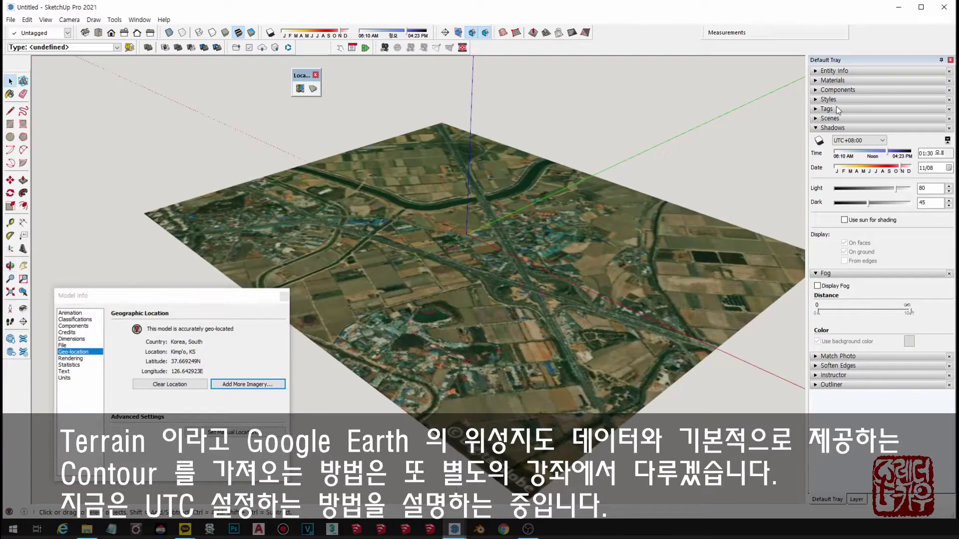
left_click(817, 109)
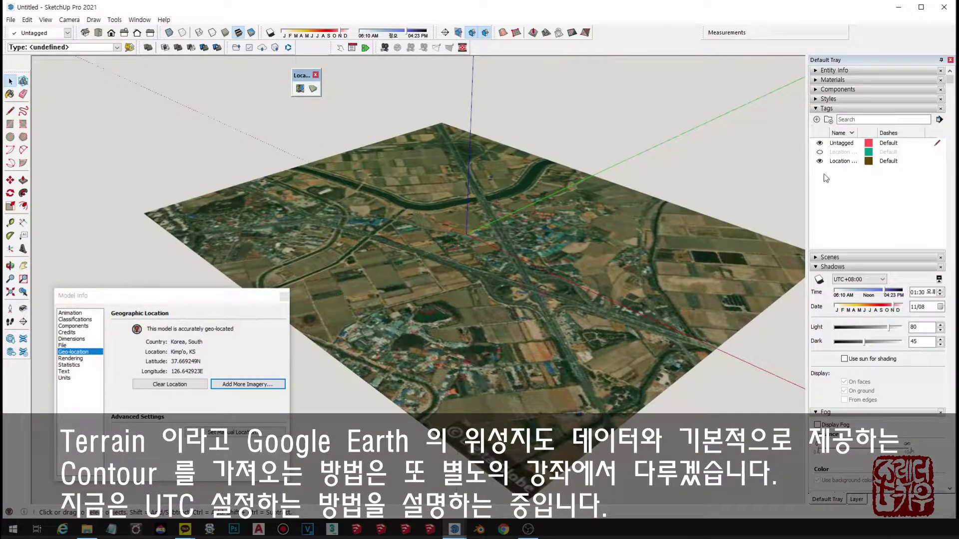
left_click(819, 153)
Orbit and zoom around the imported Kimpo terrain, repositioning the Model Info window
mouse_move(659, 250)
middle_mouse_down()
mouse_move(540, 218)
mouse_move(154, 161)
middle_mouse_up()
scroll(389, 251, "up", 3)
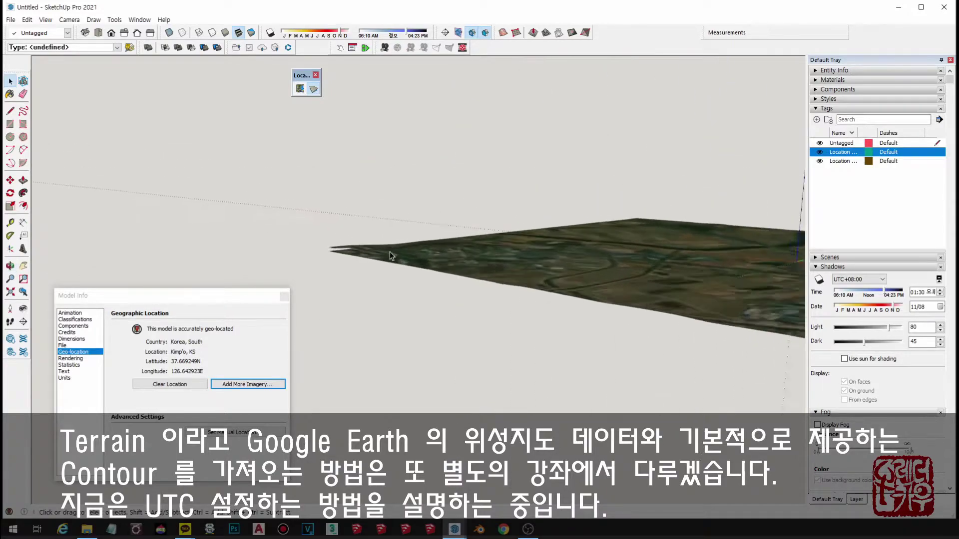
scroll(389, 245, "up", 3)
mouse_move(388, 244)
middle_mouse_down()
mouse_move(690, 381)
mouse_move(606, 261)
mouse_move(610, 246)
mouse_move(543, 232)
mouse_move(487, 298)
middle_mouse_up()
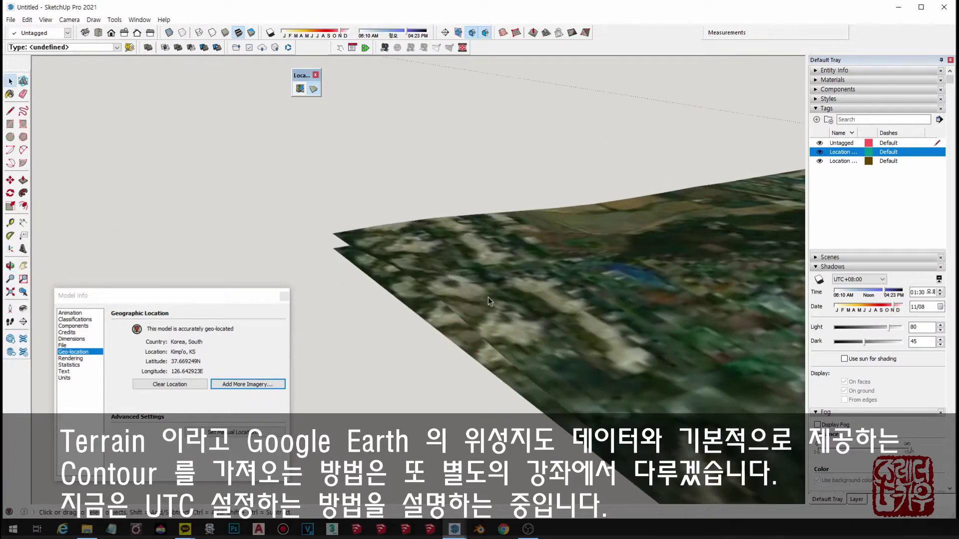
scroll(492, 295, "down", 2)
scroll(512, 286, "down", 2)
scroll(505, 291, "down", 2)
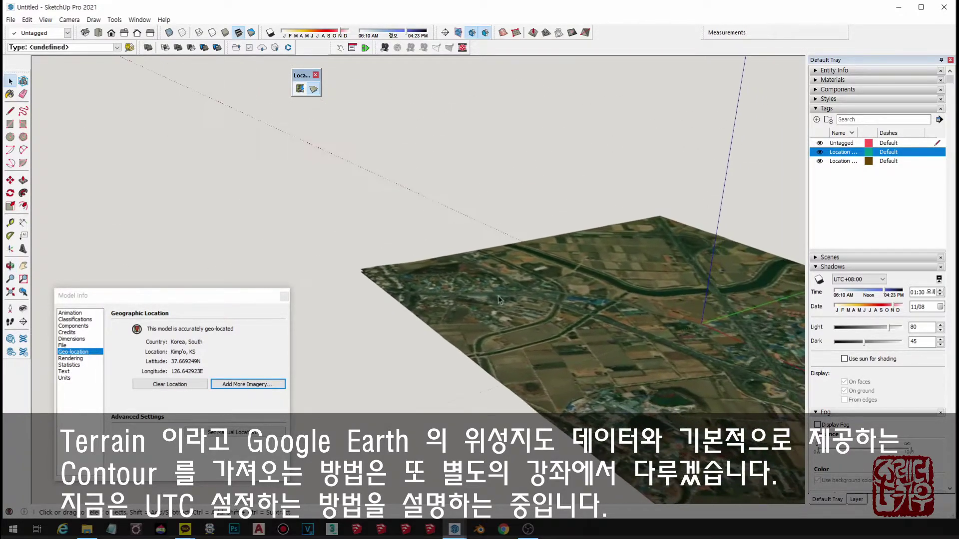
scroll(499, 296, "down", 2)
middle_click_drag(559, 331, 495, 239)
left_click_drag(205, 295, 481, 162)
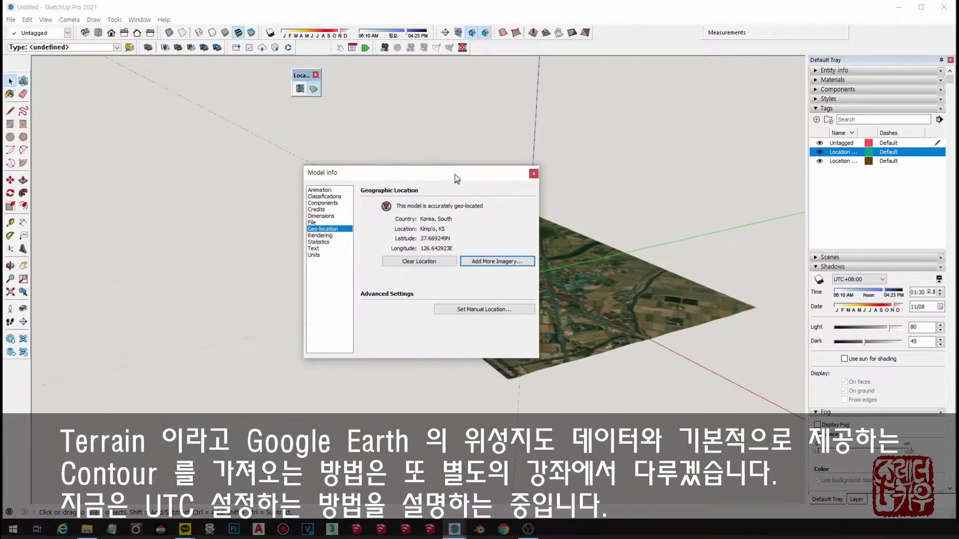
middle_click_drag(614, 332, 770, 306)
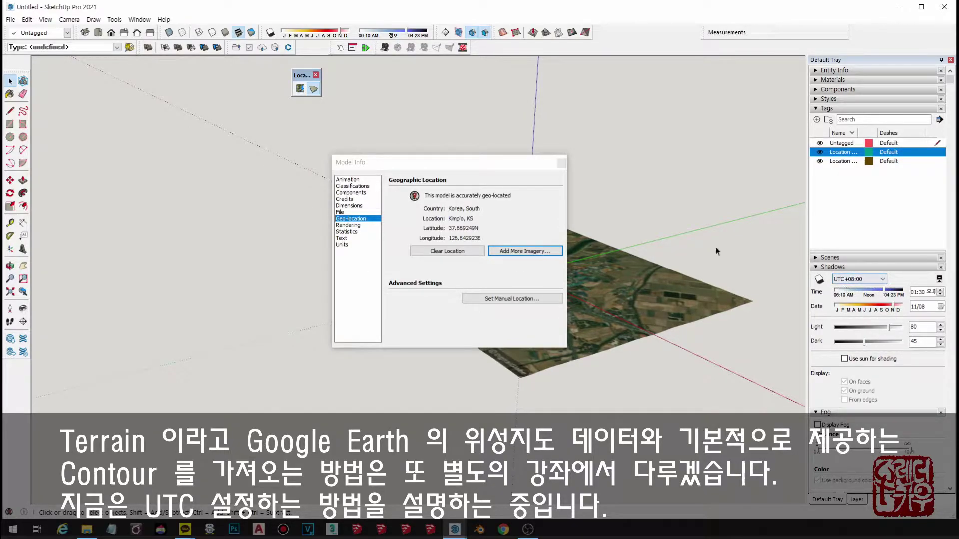
left_click_drag(433, 162, 502, 104)
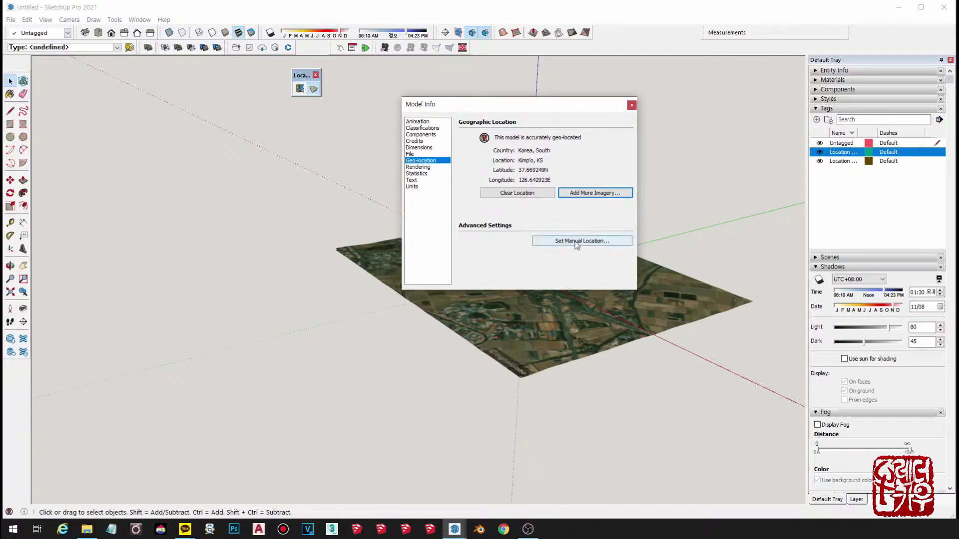
Review latitude and longitude in Set Manual Location, then cancel without changes
left_click(593, 241)
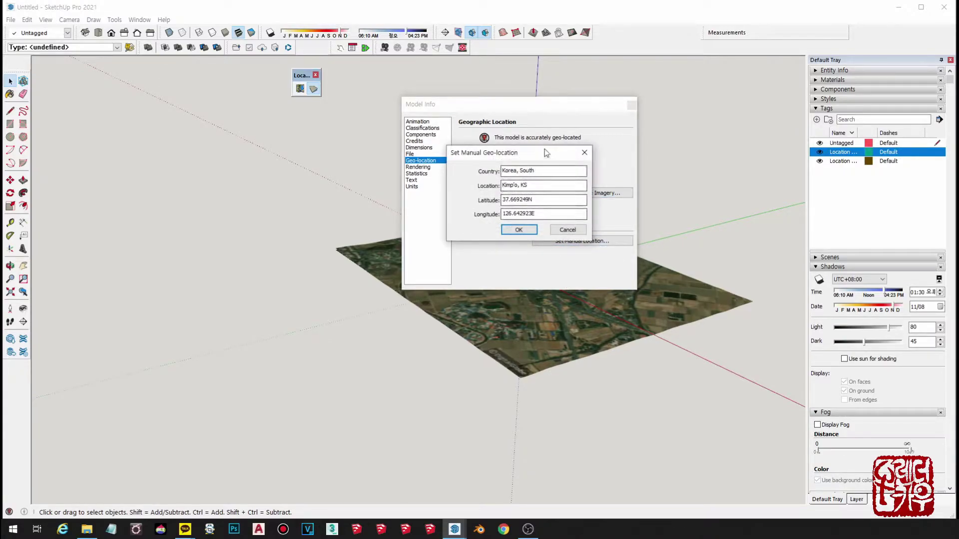
double_click(544, 202)
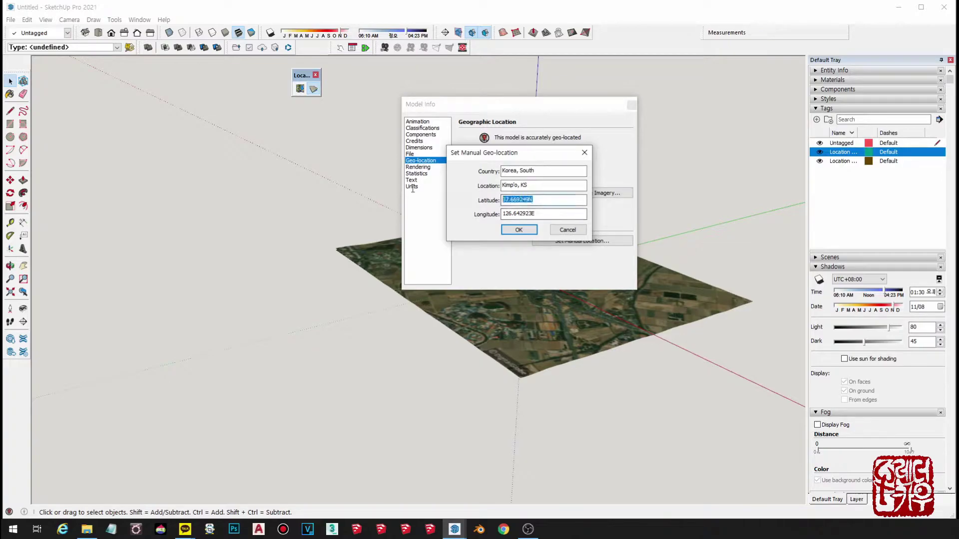
key("Tab")
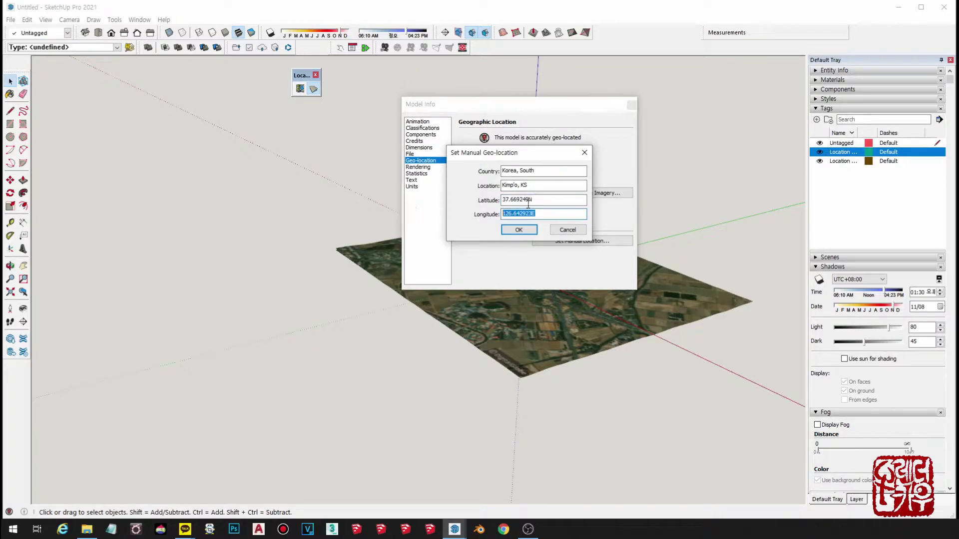
double_click(528, 203)
key("Tab")
key("shift+Tab")
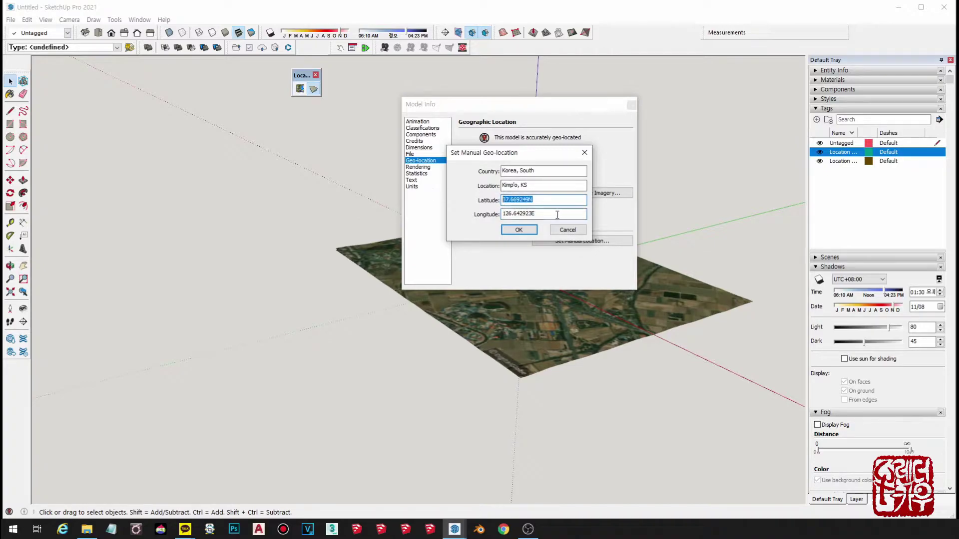
key("Tab")
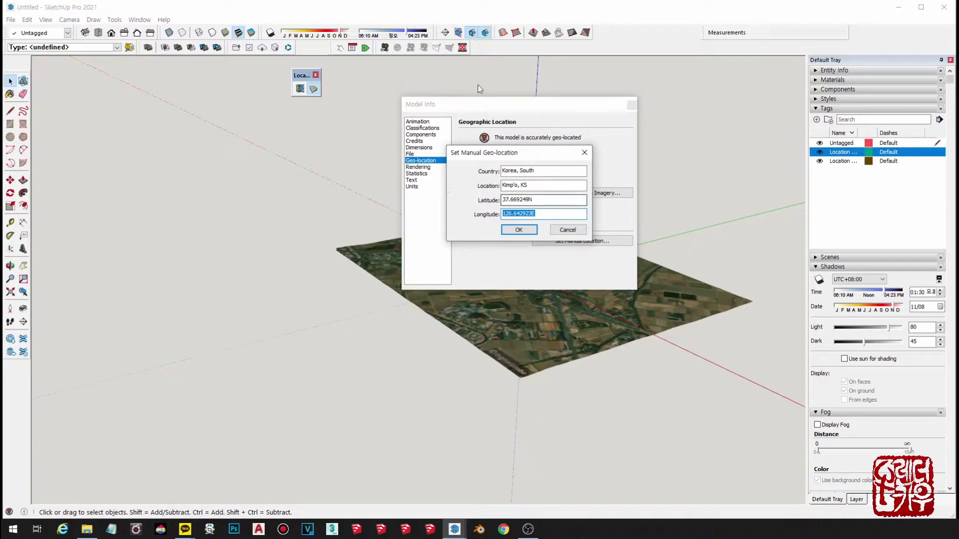
double_click(541, 201)
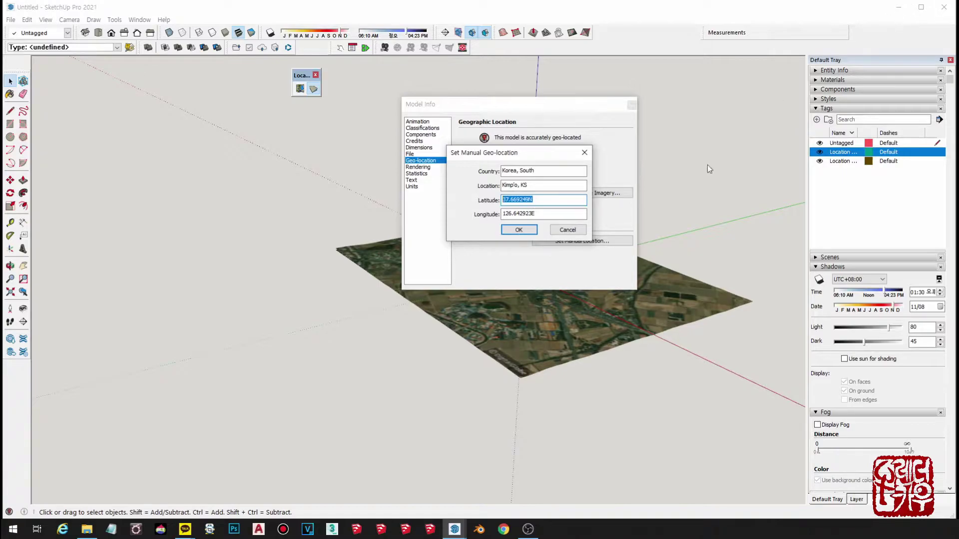
left_click(568, 229)
Discard the untitled model, open the barn model, and show its Geo-location settings
left_click(944, 7)
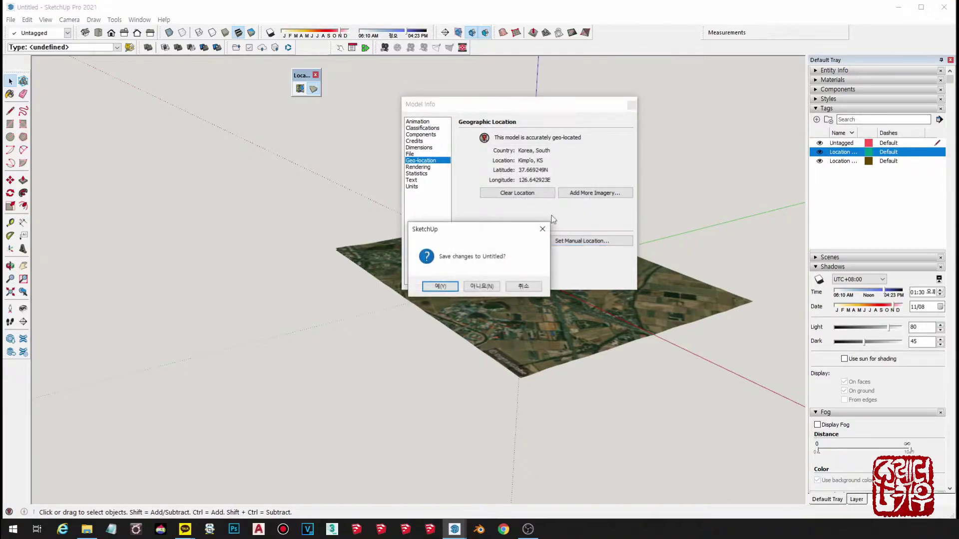
left_click(481, 287)
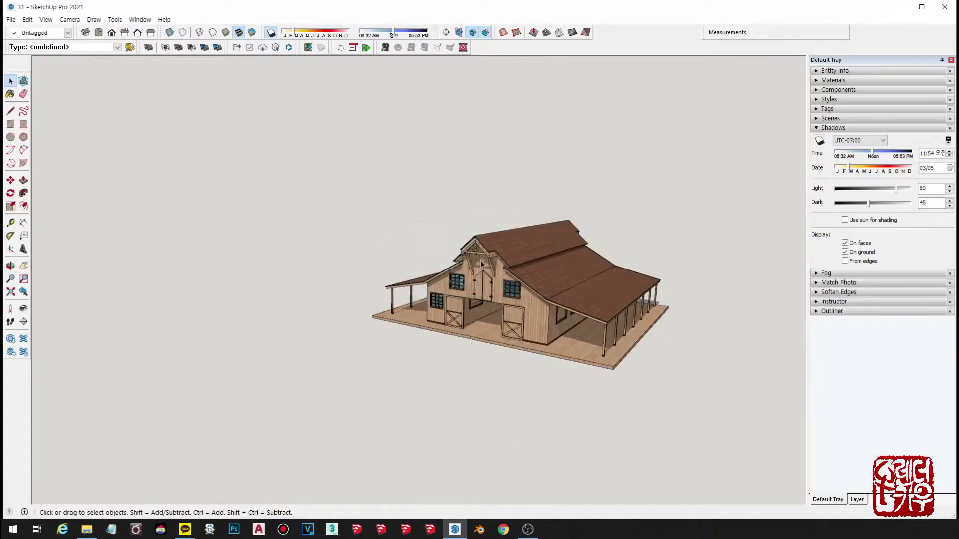
scroll(545, 290, "up", 3)
middle_click_drag(544, 290, 485, 289)
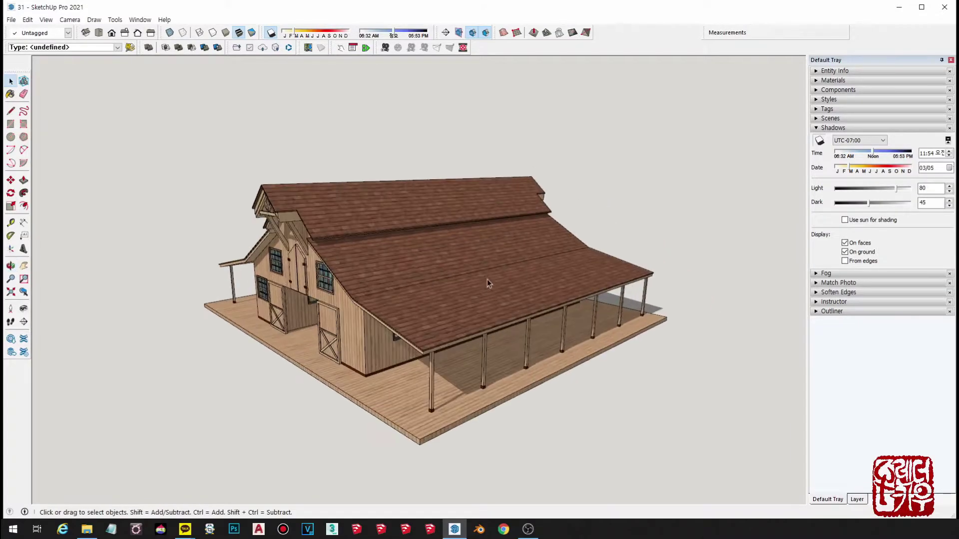
left_click(140, 20)
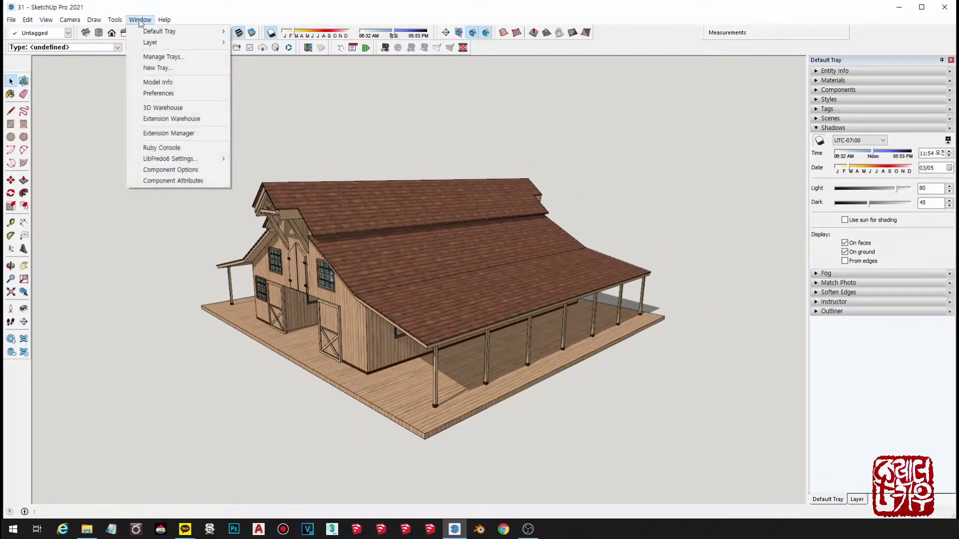
left_click(158, 81)
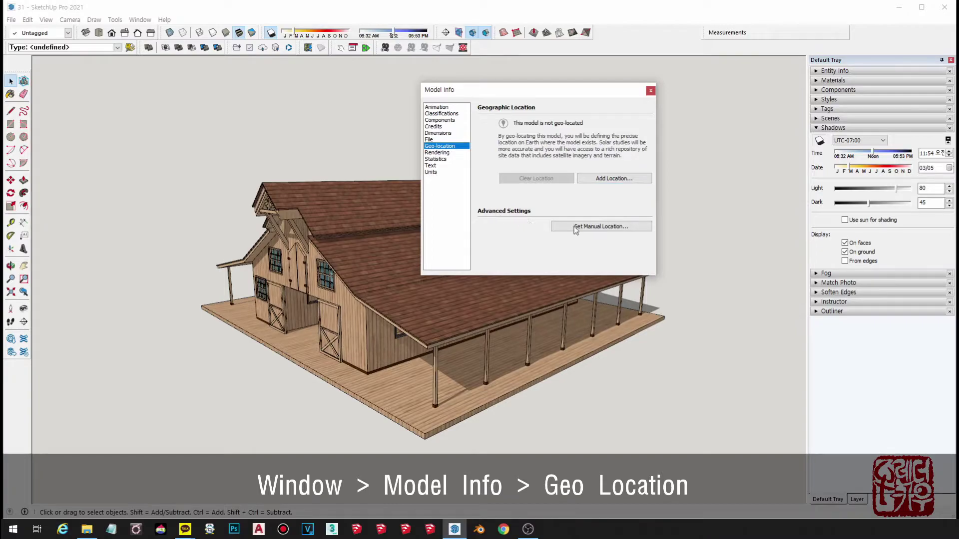
Set manual location: latitude 37, longitude 126, country 'ko', location name '집'
left_click(615, 229)
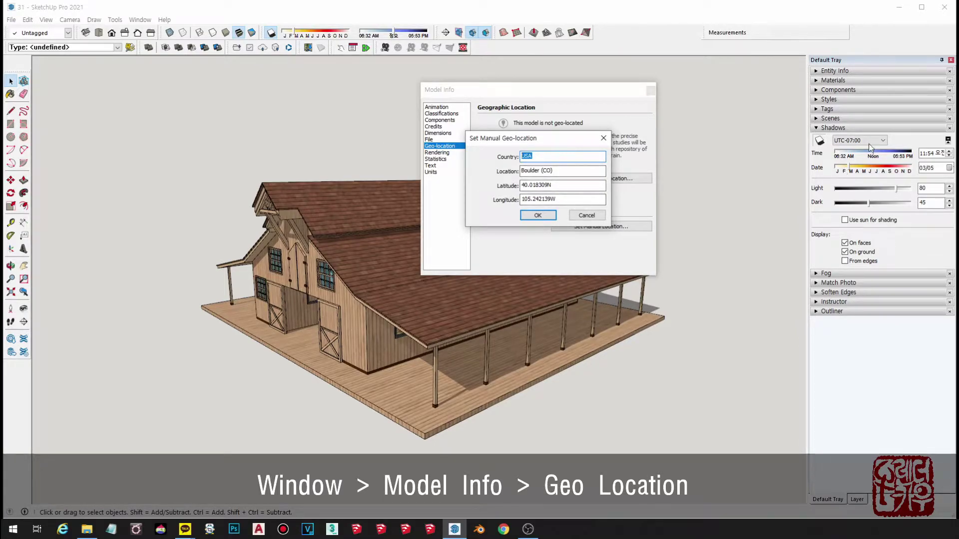
double_click(577, 185)
type("37")
key("Tab")
type("12")
type("6")
key("Tab")
double_click(564, 157)
type("kor")
key("Tab")
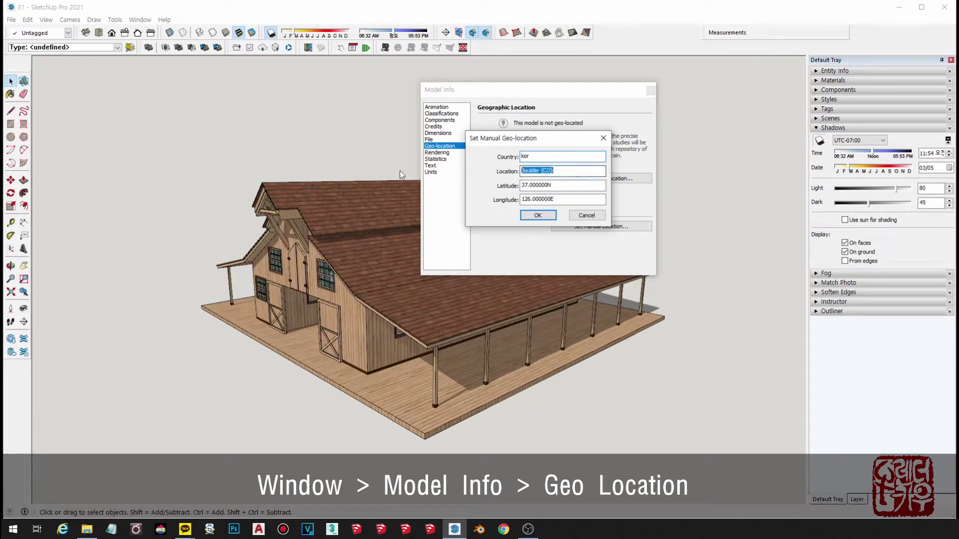
key("BackSpace")
type("집")
left_click(537, 215)
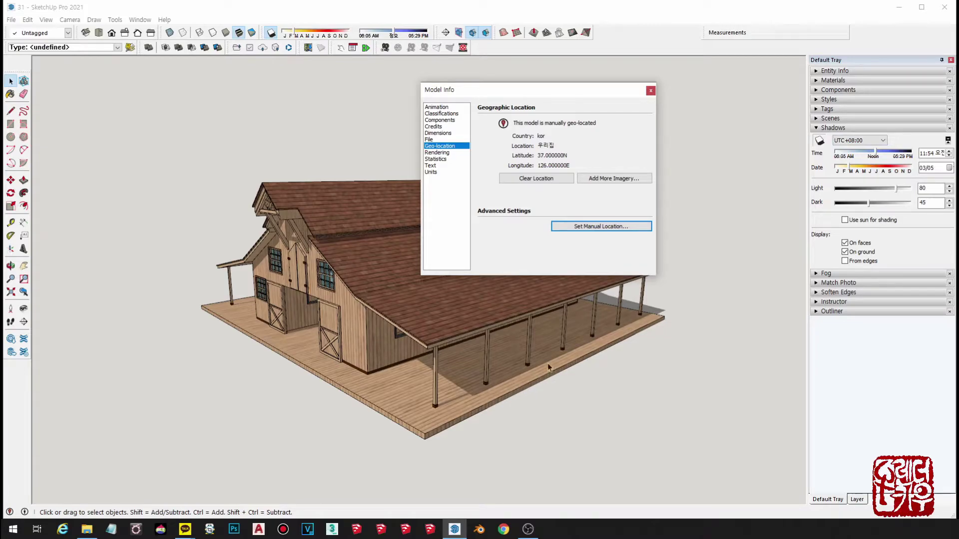
Orbit around the barn's gable end and roof side, then close Model Info
middle_click_drag(548, 368, 607, 389)
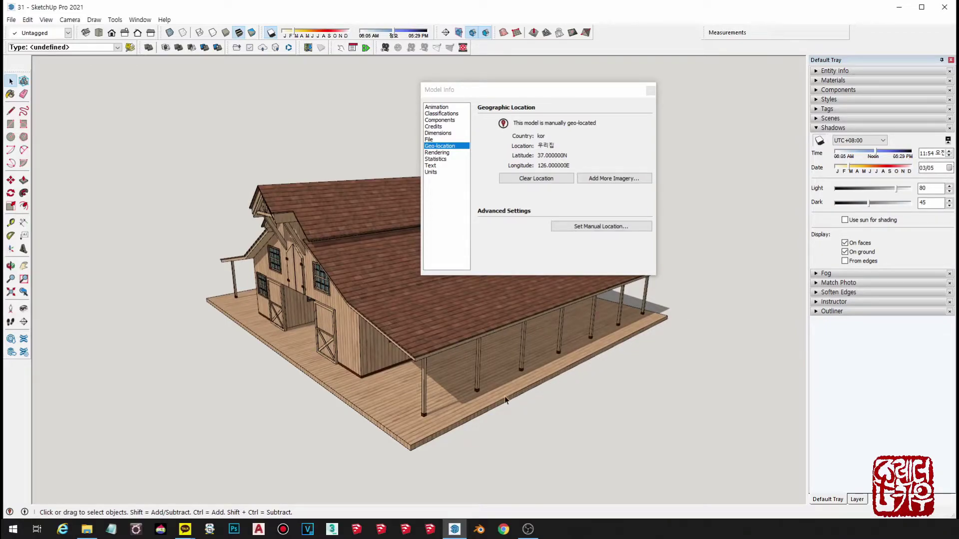
middle_click_drag(505, 400, 497, 394)
mouse_move(314, 341)
middle_mouse_down()
mouse_move(312, 396)
mouse_move(415, 486)
middle_mouse_up()
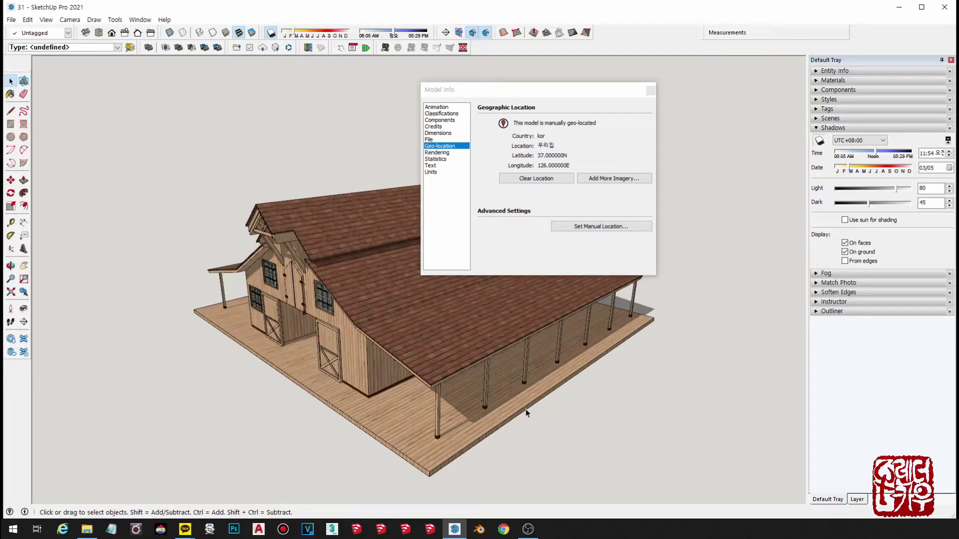
middle_click_drag(537, 432, 582, 388)
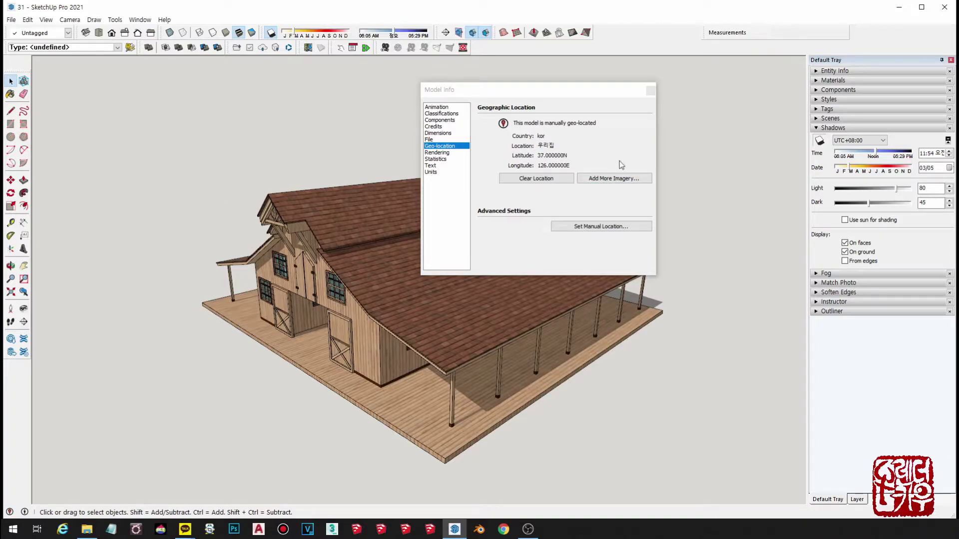
middle_click_drag(641, 310, 644, 285)
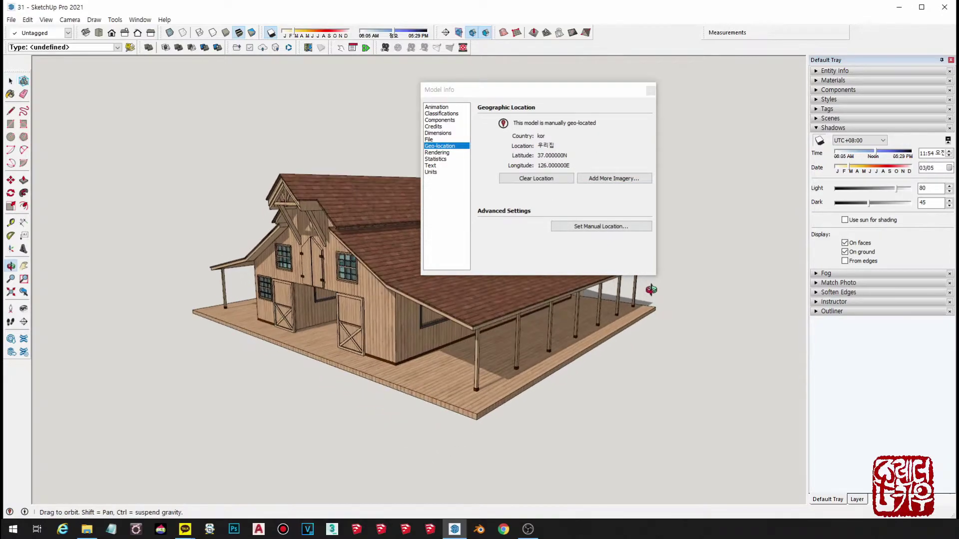
left_click(654, 91)
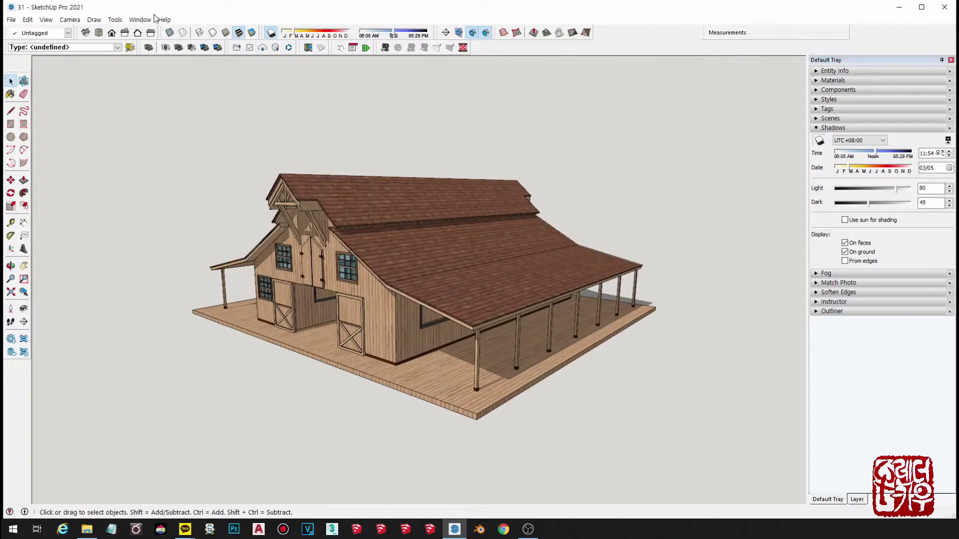
Recheck the Geo-location page and manual location at 37°N, 126°E, then close both dialogs
left_click(139, 20)
left_click(157, 82)
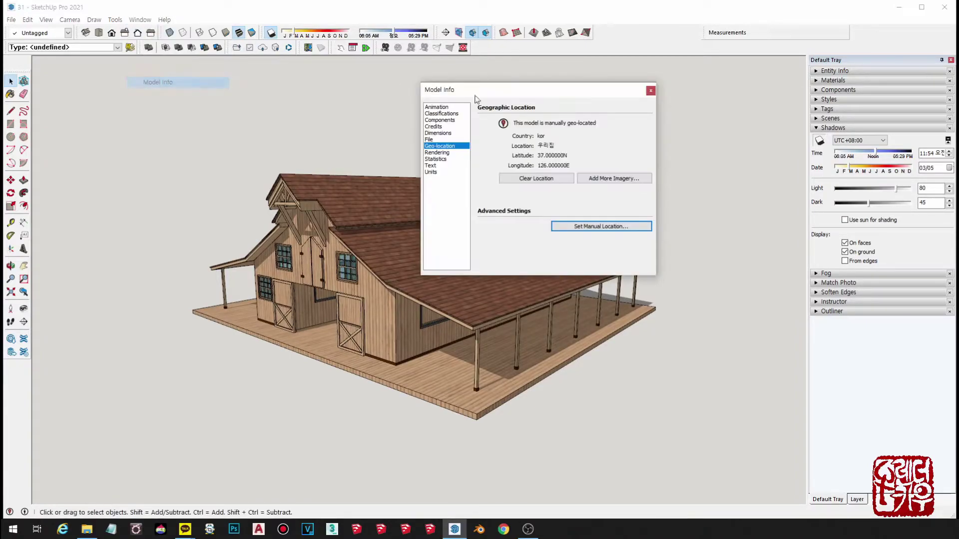
left_click(650, 91)
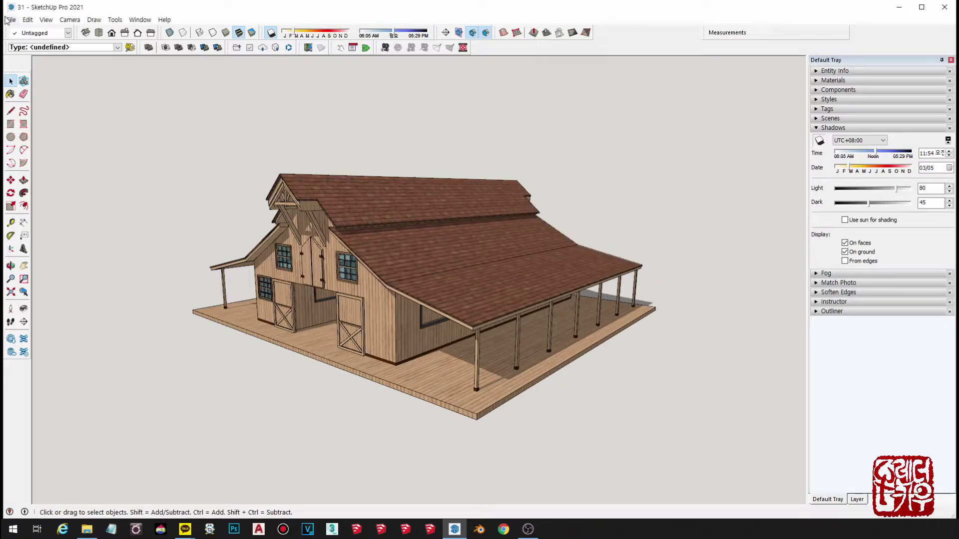
left_click(140, 20)
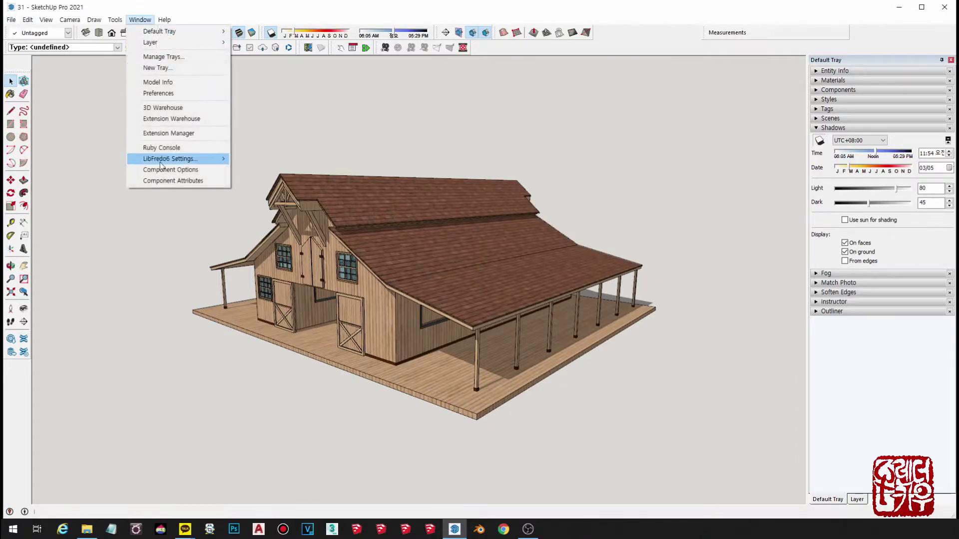
left_click(188, 82)
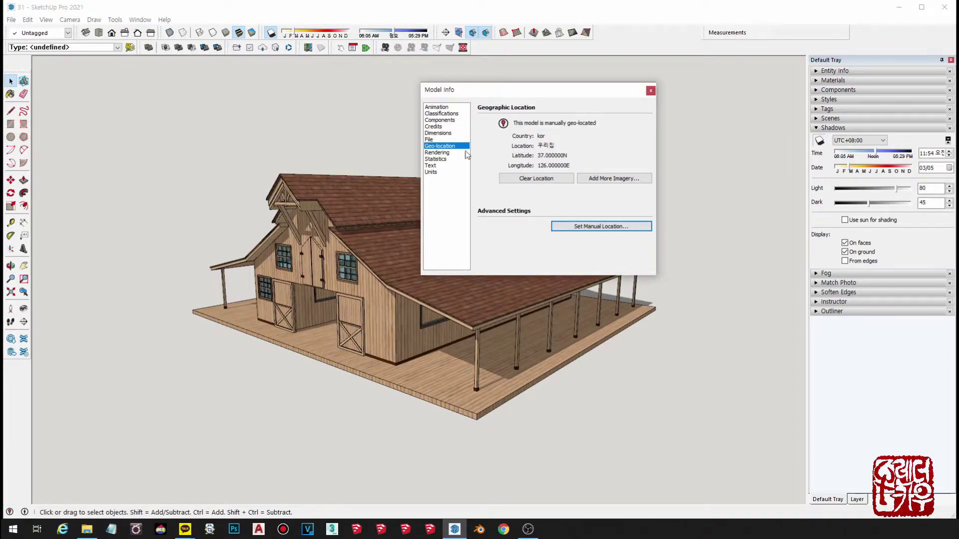
left_click(589, 229)
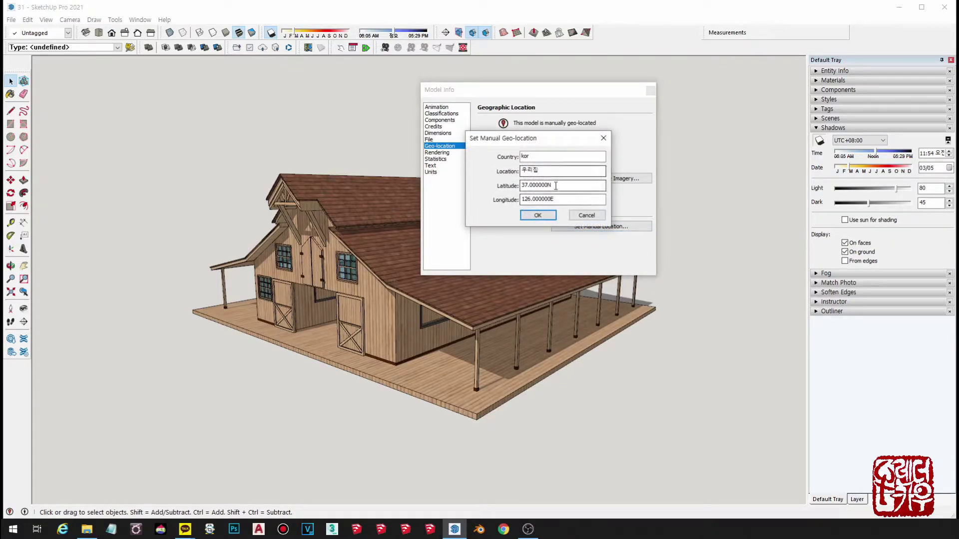
left_click(590, 218)
left_click(650, 89)
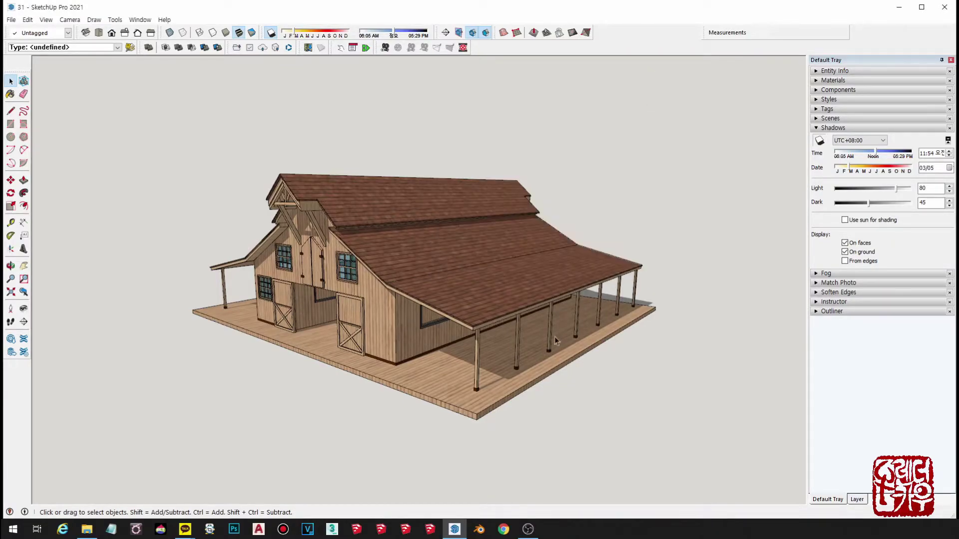
left_click(11, 20)
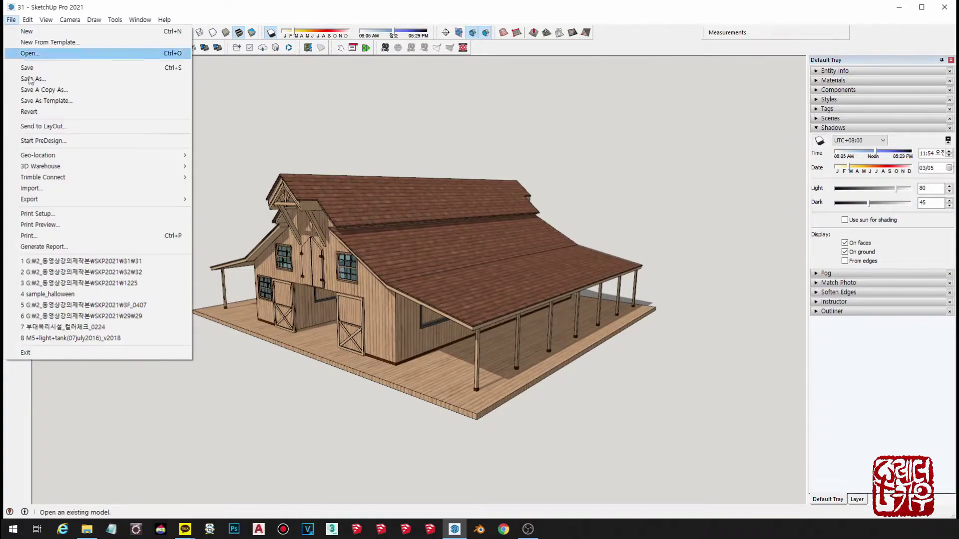
left_click(59, 100)
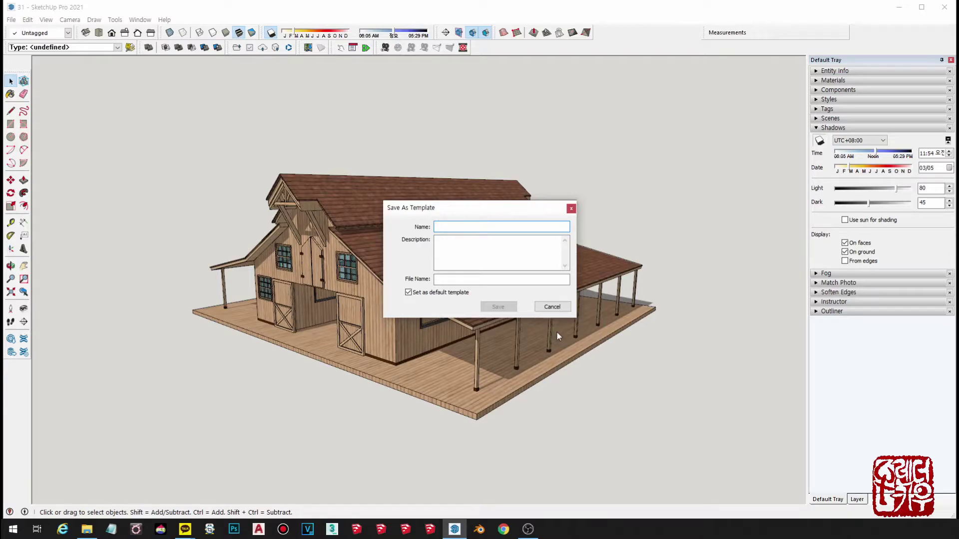
left_click(572, 208)
middle_click(667, 329)
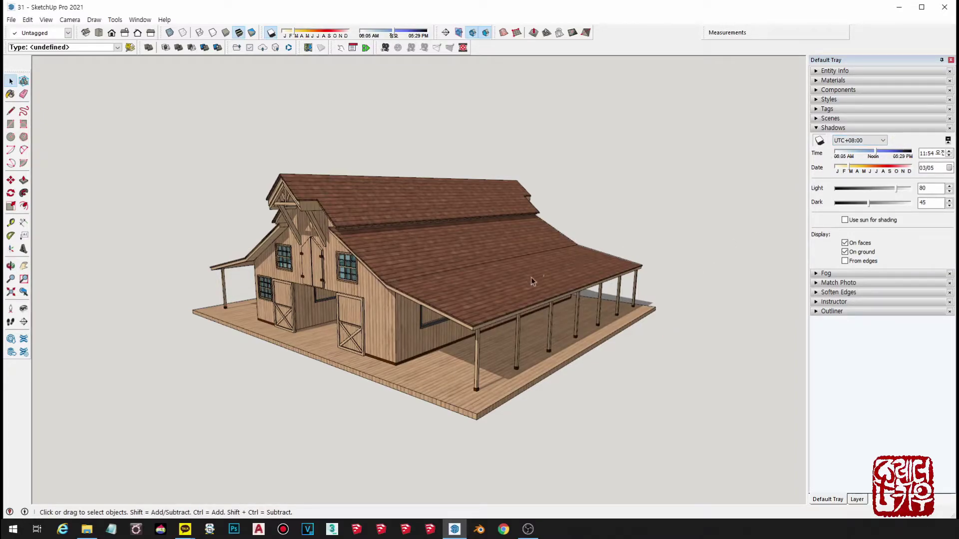
Orbit around the barn and drag the shadow Date slider to 07/12
mouse_move(674, 302)
middle_mouse_down()
mouse_move(291, 322)
mouse_move(605, 339)
middle_mouse_up()
scroll(291, 322, "down", 5)
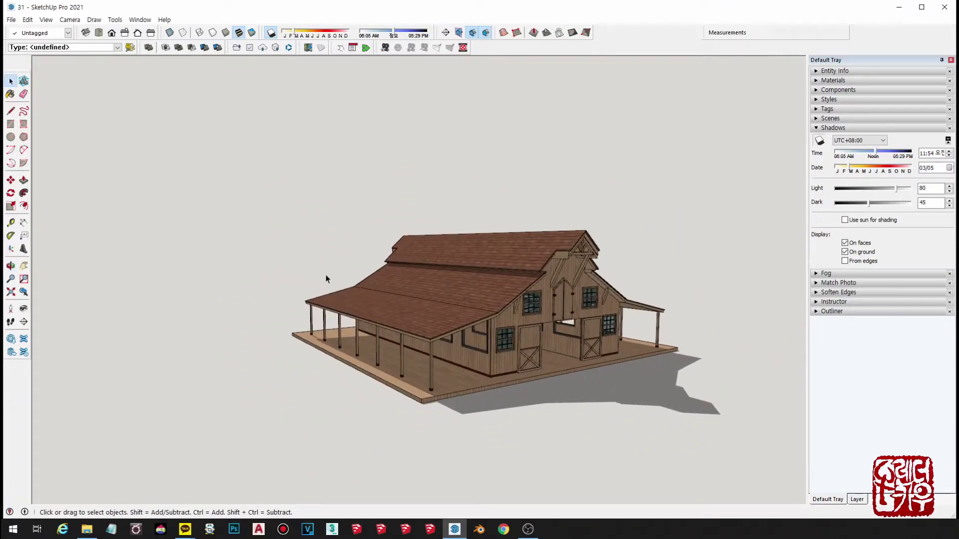
mouse_move(325, 279)
middle_mouse_down()
mouse_move(455, 297)
mouse_move(575, 300)
middle_mouse_up()
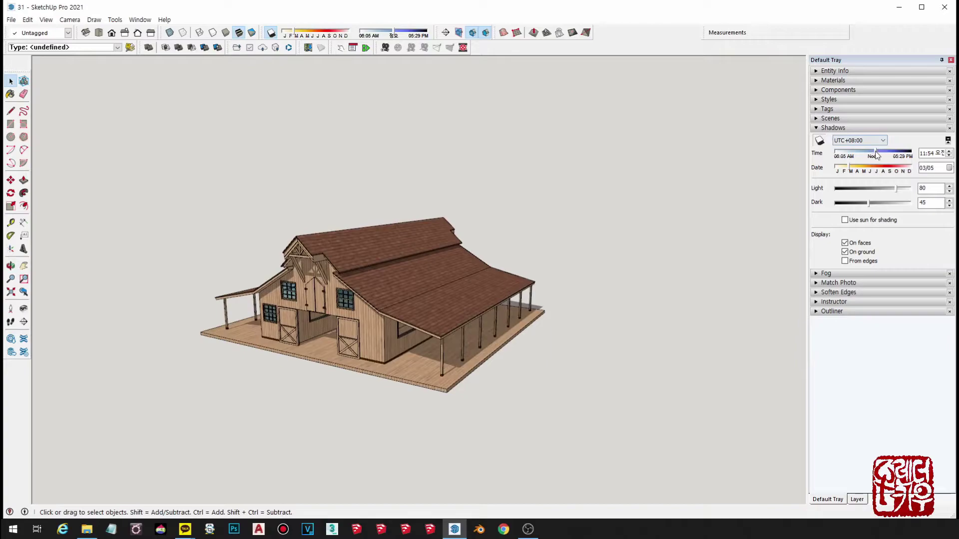
mouse_move(844, 170)
left_mouse_down()
mouse_move(834, 170)
mouse_move(886, 171)
mouse_move(813, 170)
mouse_move(893, 181)
left_mouse_up()
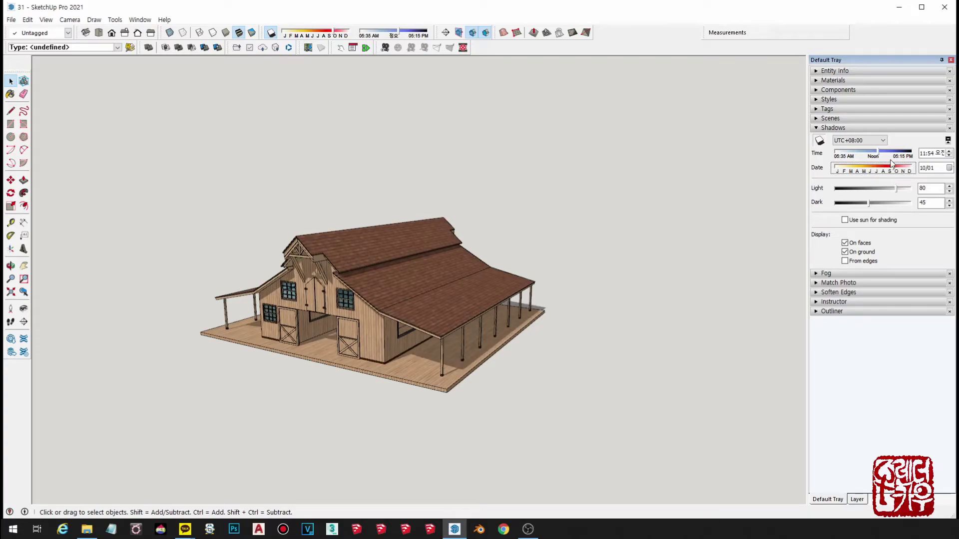
left_click_drag(895, 170, 877, 176)
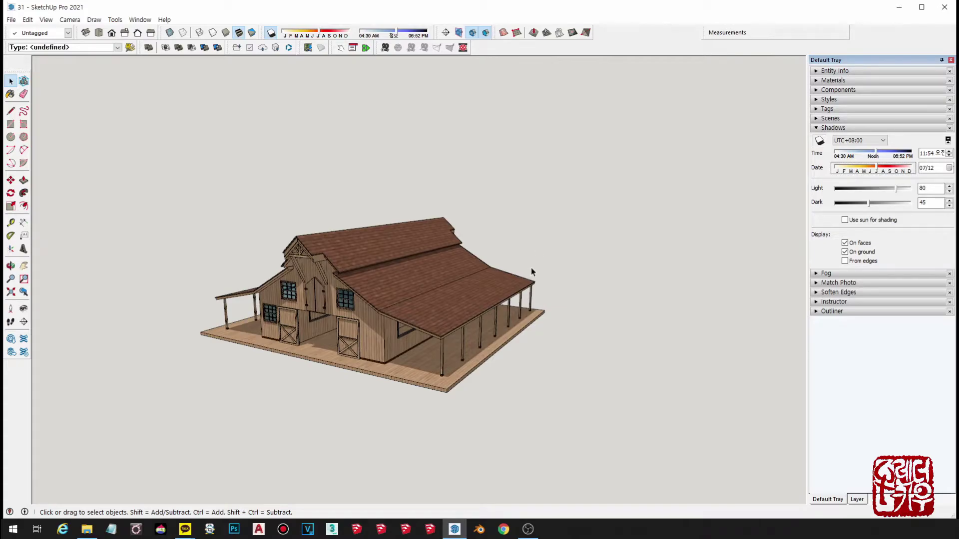
middle_click_drag(532, 272, 541, 278)
scroll(544, 279, "up", 3)
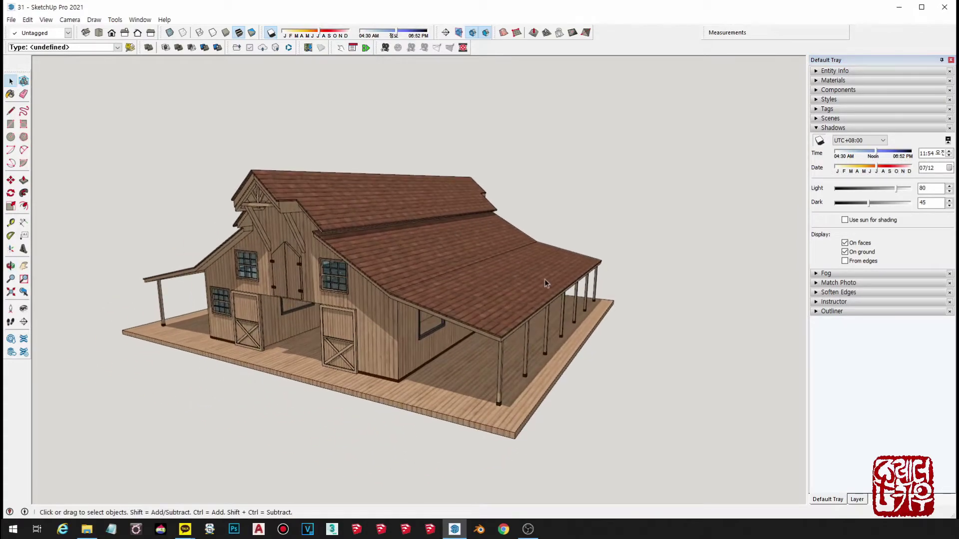
Check the geo-location in Model Info, then orbit the barn to a new angle
left_click(139, 19)
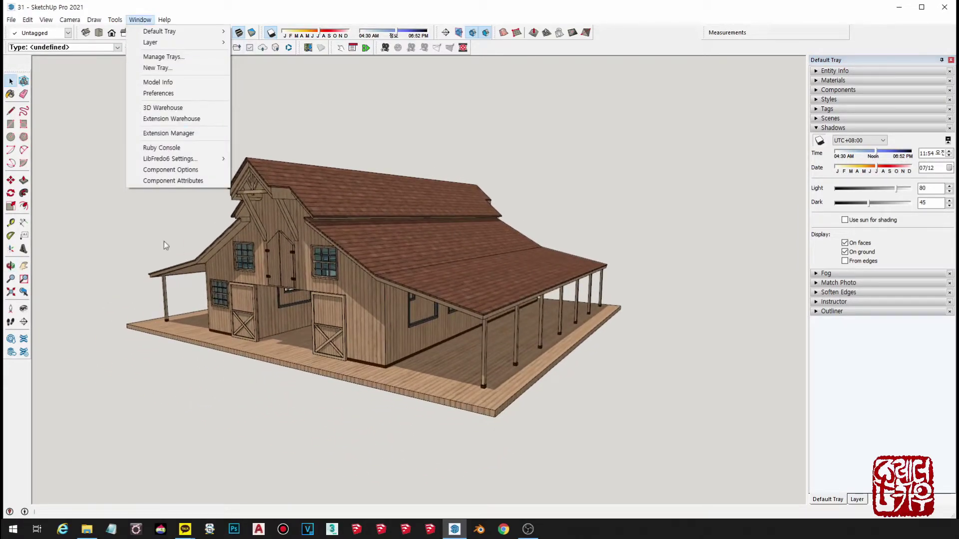
left_click(170, 87)
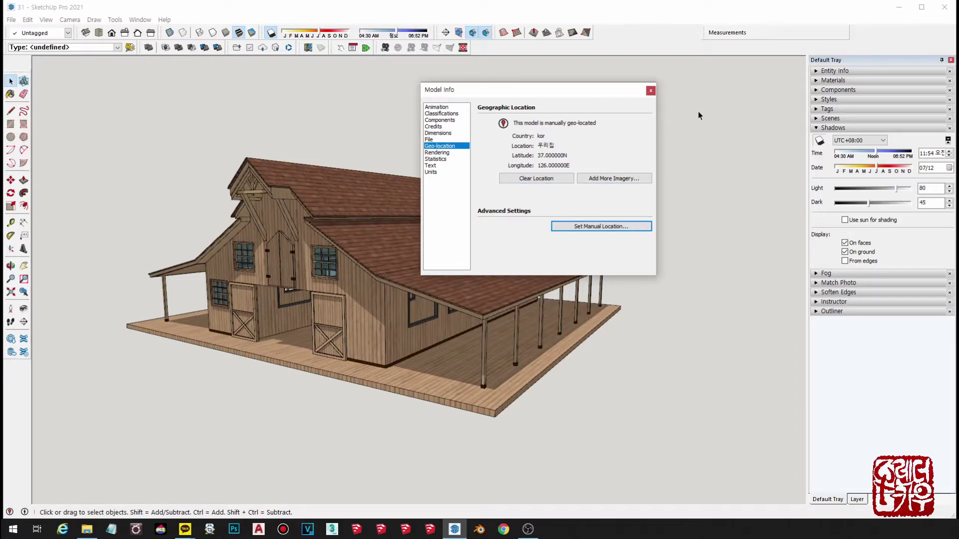
left_click(650, 91)
mouse_move(631, 347)
middle_mouse_down()
mouse_move(489, 337)
mouse_move(292, 224)
mouse_move(530, 351)
middle_mouse_up()
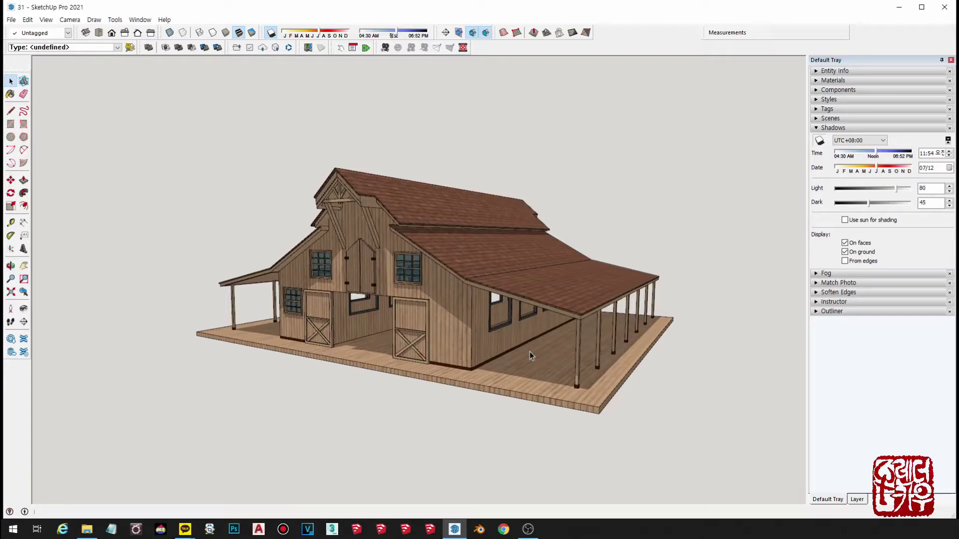
middle_click_drag(530, 352, 534, 366)
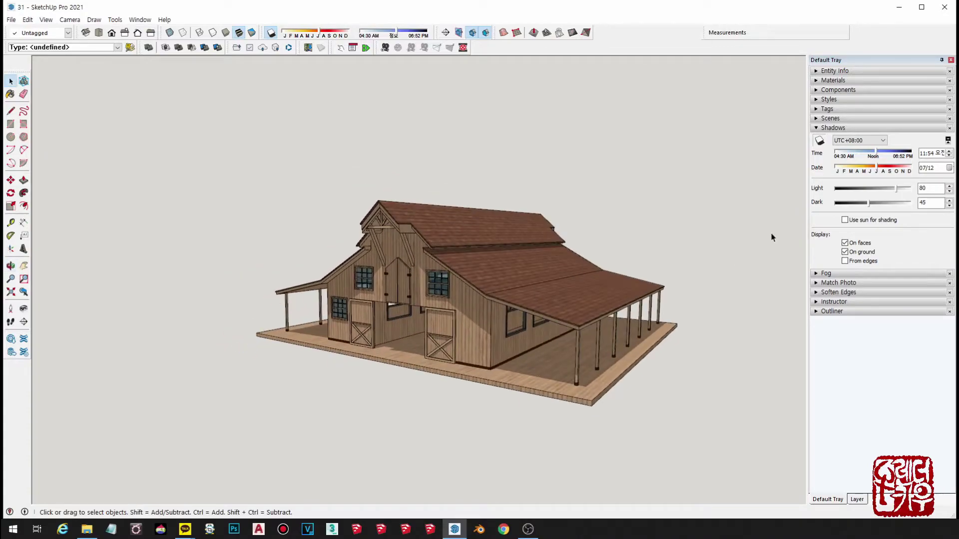
Slide the shadow date to 10/26 and orbit to view the barn front
left_click(872, 170)
left_click_drag(874, 170, 898, 171)
middle_click_drag(556, 372, 537, 364)
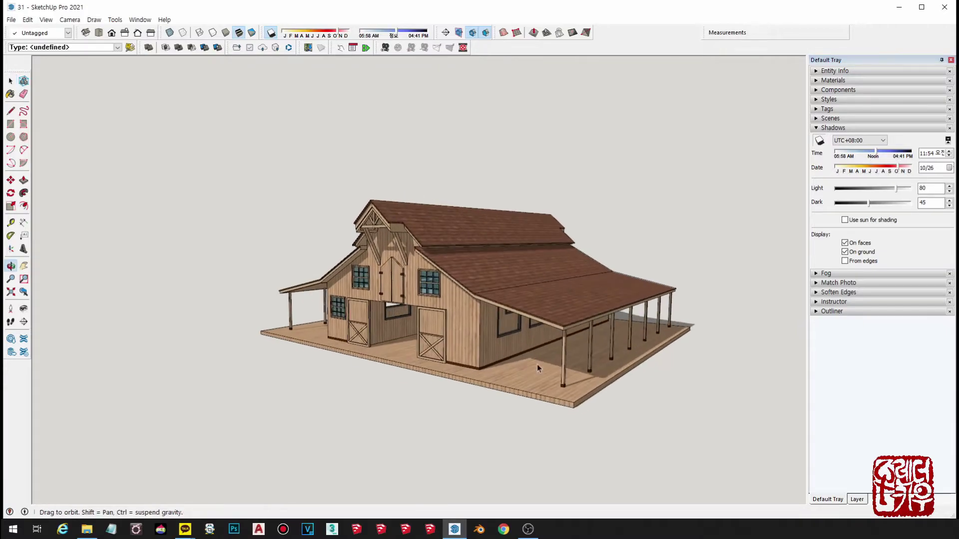
middle_click_drag(603, 209, 418, 337)
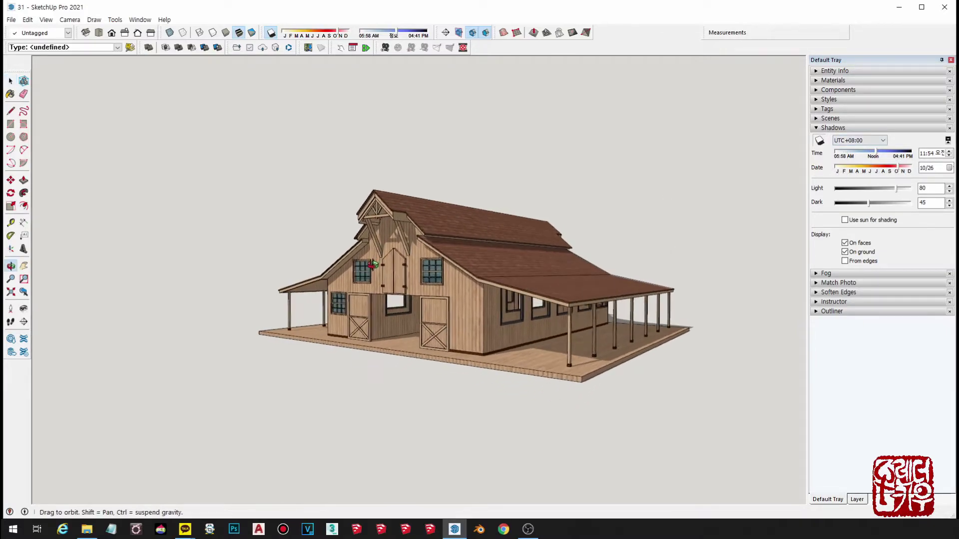
mouse_move(484, 306)
middle_mouse_down()
mouse_move(485, 343)
mouse_move(464, 352)
mouse_move(400, 185)
middle_mouse_up()
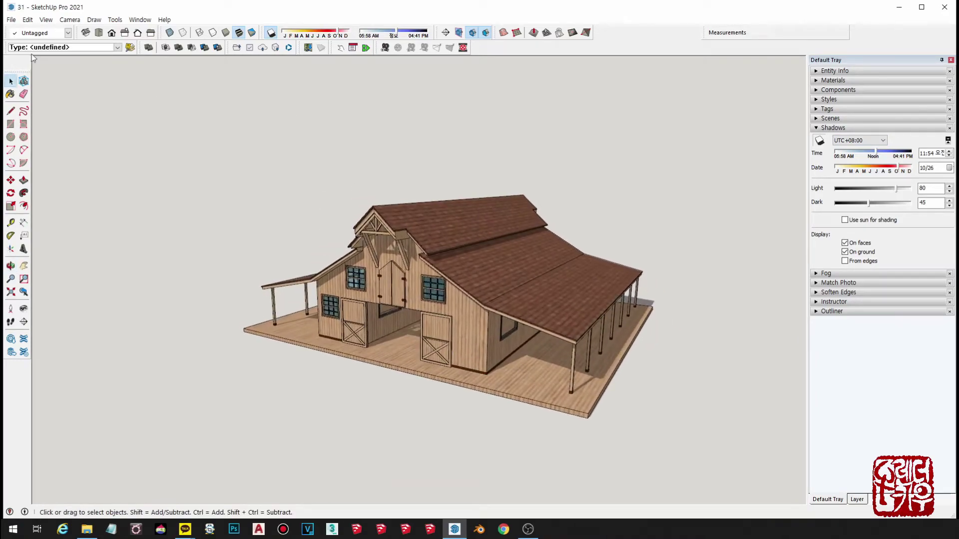
left_click(46, 19)
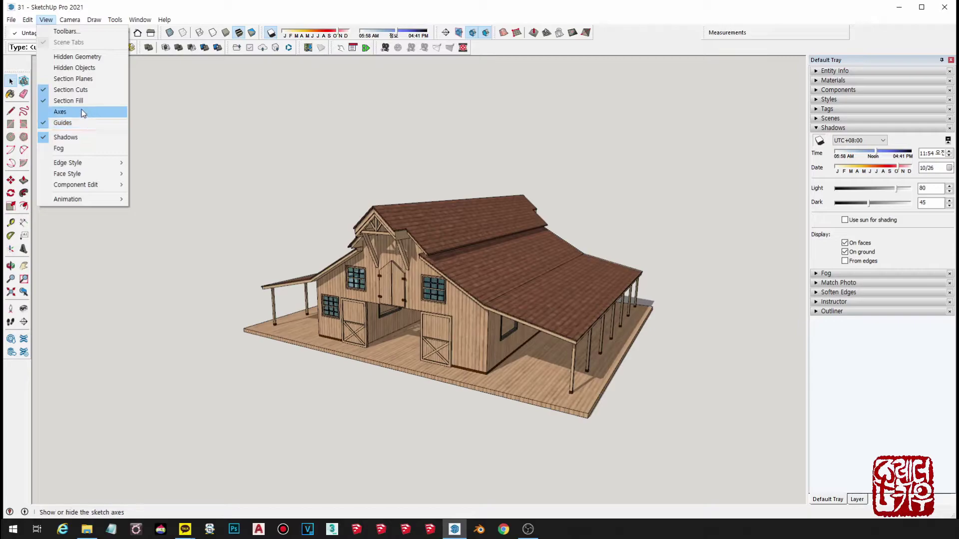
left_click(82, 111)
mouse_move(460, 272)
middle_mouse_down()
mouse_move(546, 387)
mouse_move(684, 385)
middle_mouse_up()
middle_click_drag(513, 295, 360, 323)
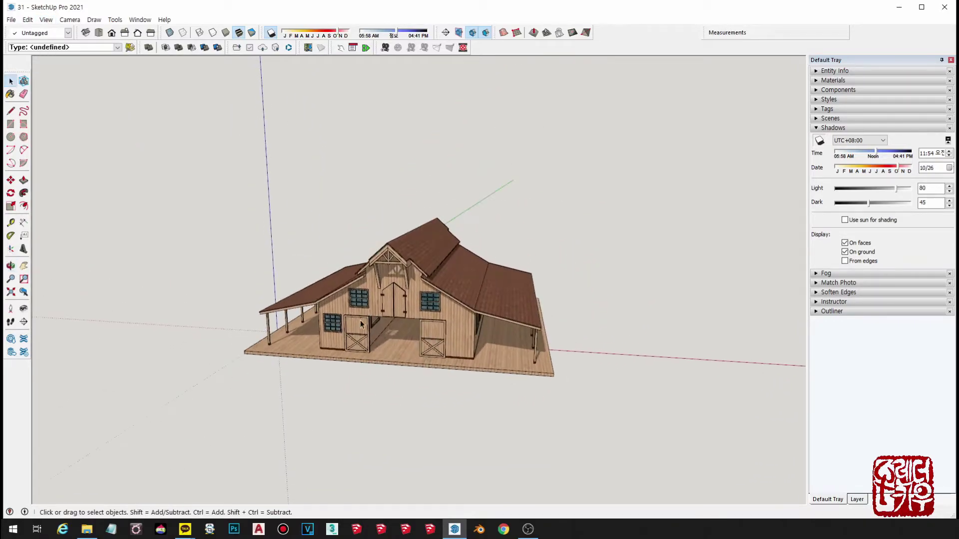
mouse_move(619, 146)
middle_mouse_down()
mouse_move(493, 167)
mouse_move(597, 260)
middle_mouse_up()
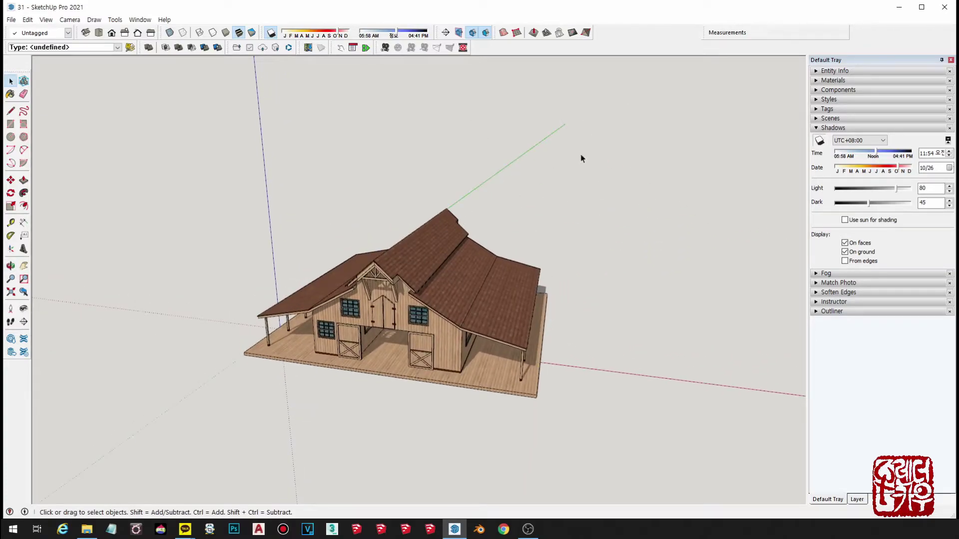
mouse_move(581, 157)
middle_mouse_down()
mouse_move(519, 278)
mouse_move(561, 374)
mouse_move(516, 468)
mouse_move(553, 451)
mouse_move(539, 429)
middle_mouse_up()
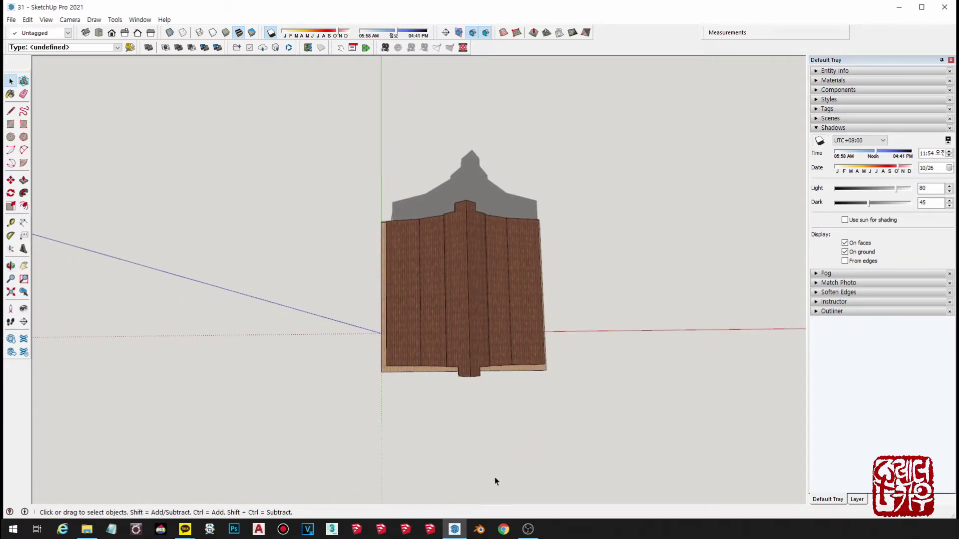
mouse_move(582, 415)
middle_mouse_down()
mouse_move(471, 321)
mouse_move(391, 150)
mouse_move(490, 241)
middle_mouse_up()
mouse_move(515, 273)
middle_mouse_down()
mouse_move(590, 324)
mouse_move(500, 280)
mouse_move(483, 299)
mouse_move(495, 337)
middle_mouse_up()
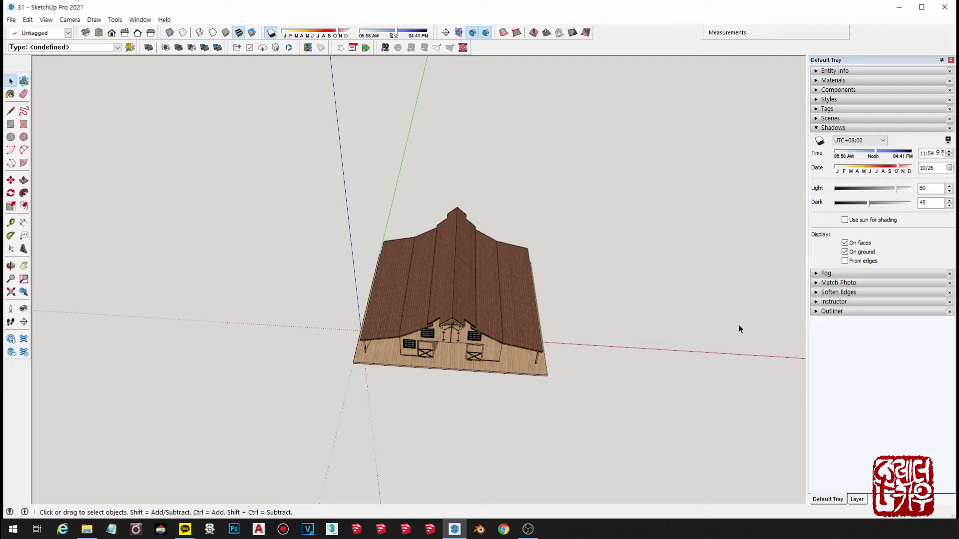
mouse_move(93, 327)
middle_mouse_down()
mouse_move(384, 368)
mouse_move(456, 398)
mouse_move(225, 171)
middle_mouse_up()
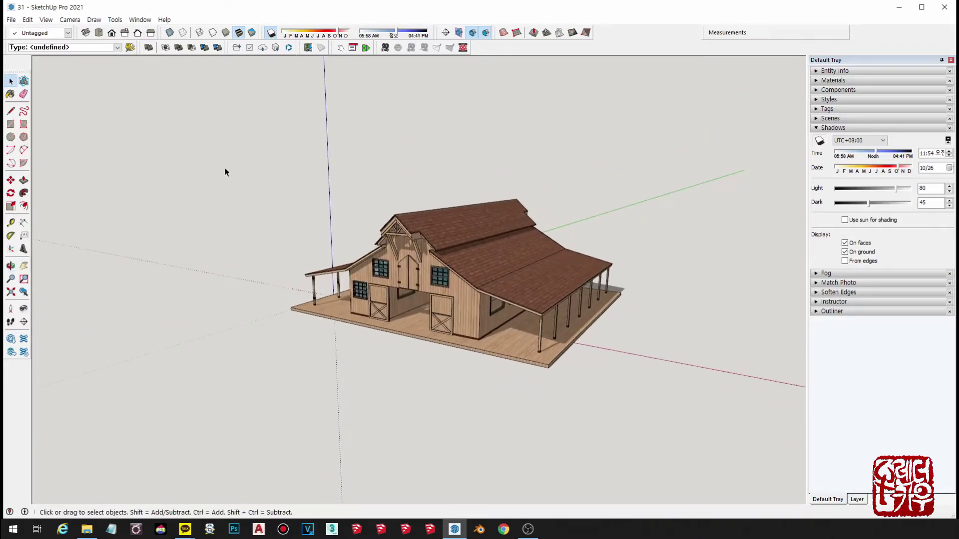
left_click(46, 20)
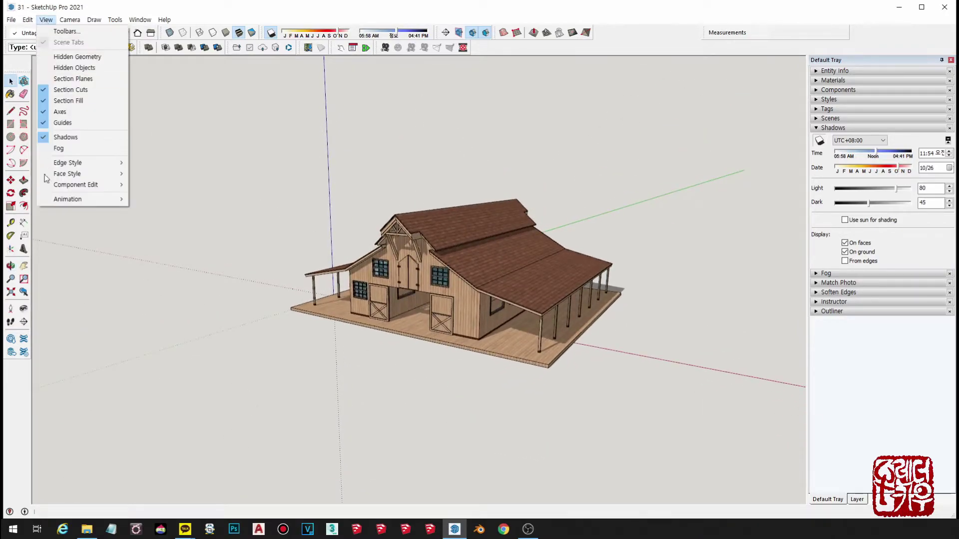
left_click(60, 111)
Set the shadow time to 11:37
middle_click_drag(507, 307, 672, 122)
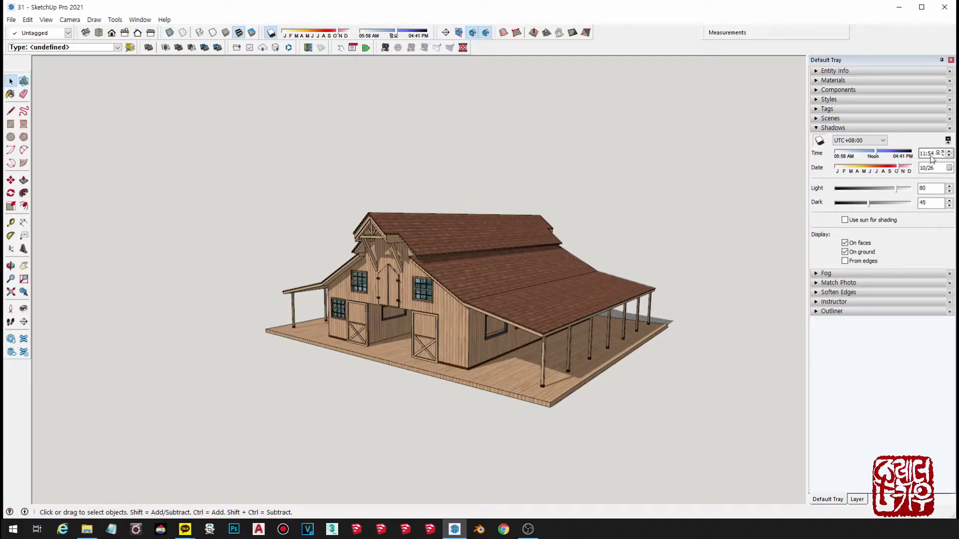
left_click(948, 151)
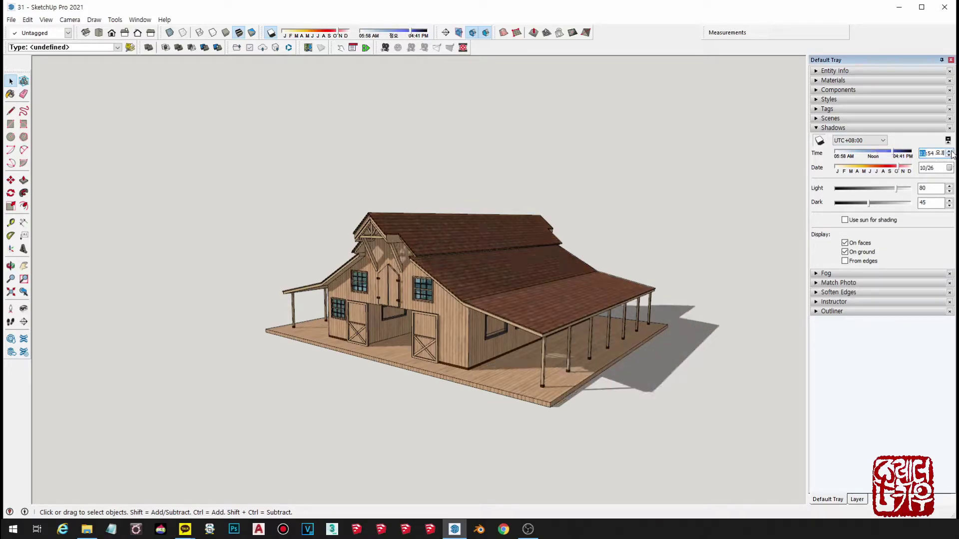
left_click(949, 156)
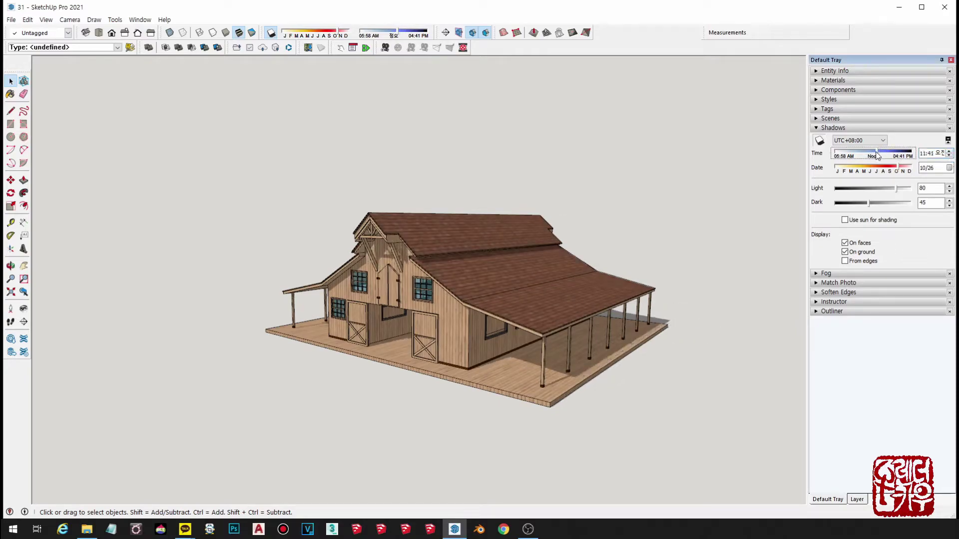
mouse_move(878, 153)
left_mouse_down()
mouse_move(867, 169)
mouse_move(882, 170)
left_mouse_up()
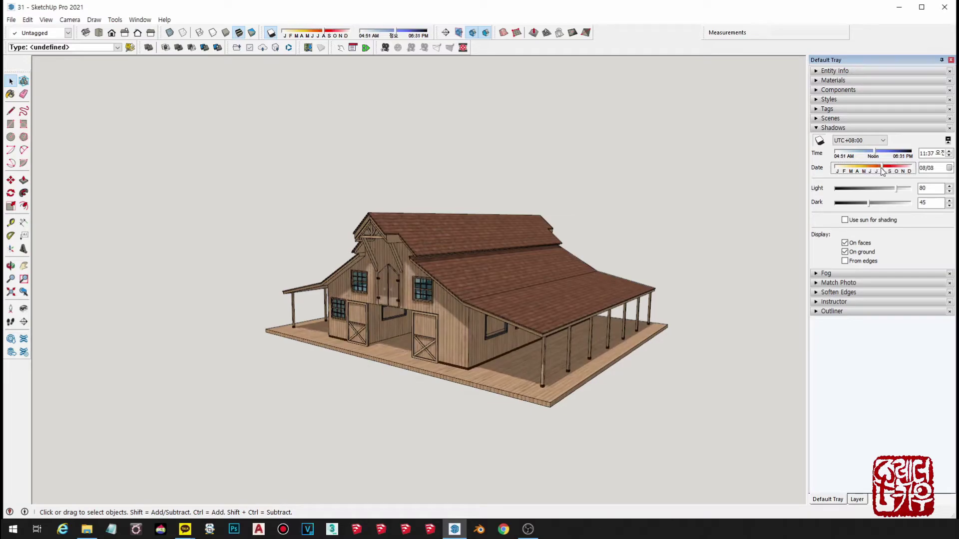
Pick 01/02 as the shadow date from the calendar
left_click(949, 168)
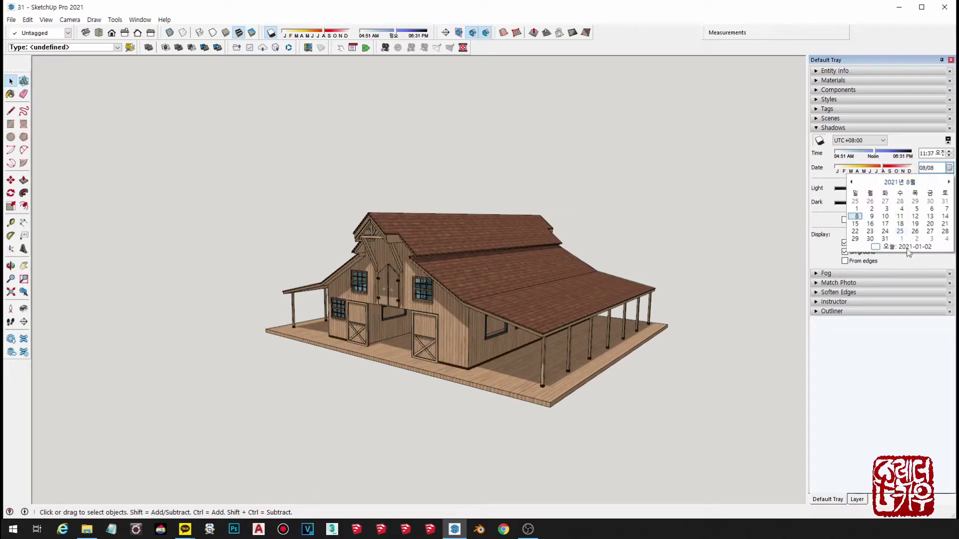
left_click(852, 181)
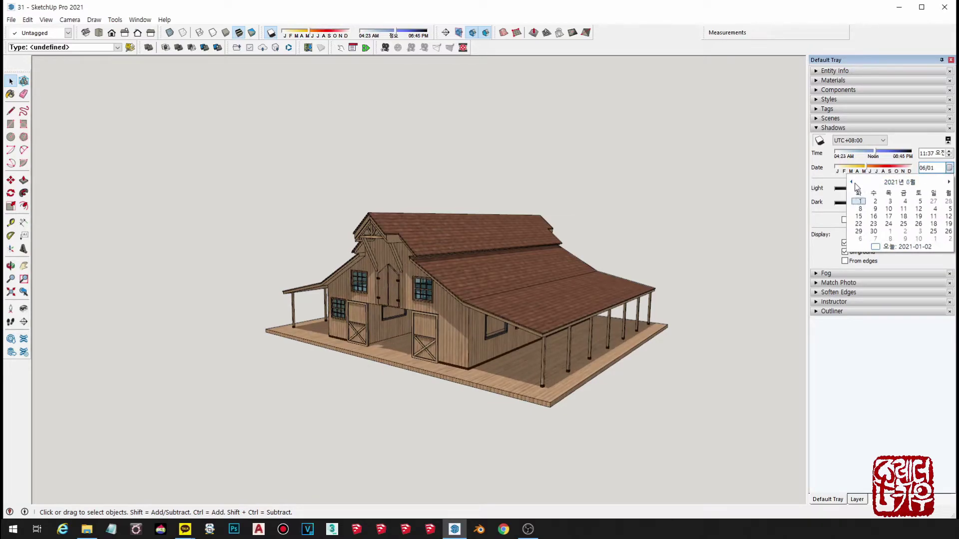
left_click(851, 182)
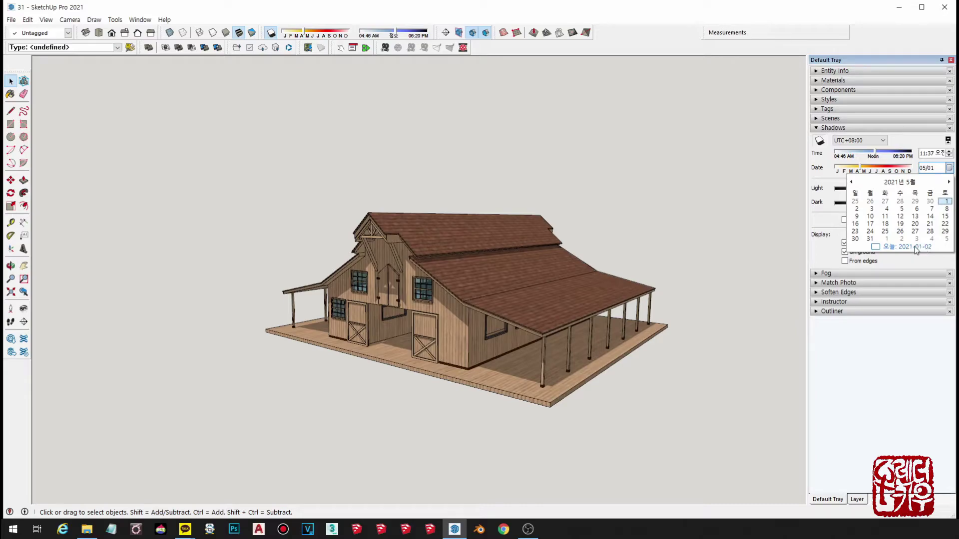
left_click(929, 248)
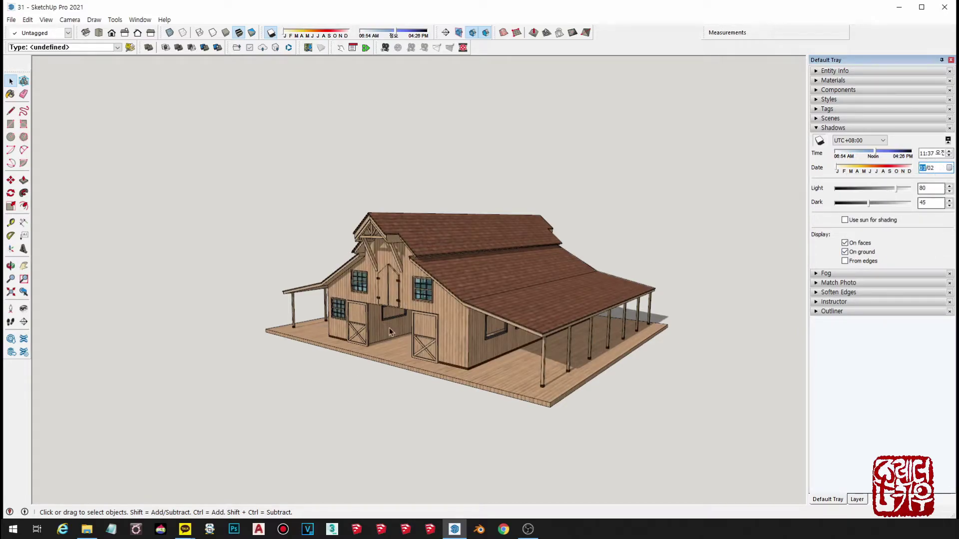
mouse_move(392, 332)
middle_mouse_down()
mouse_move(479, 271)
mouse_move(570, 345)
middle_mouse_up()
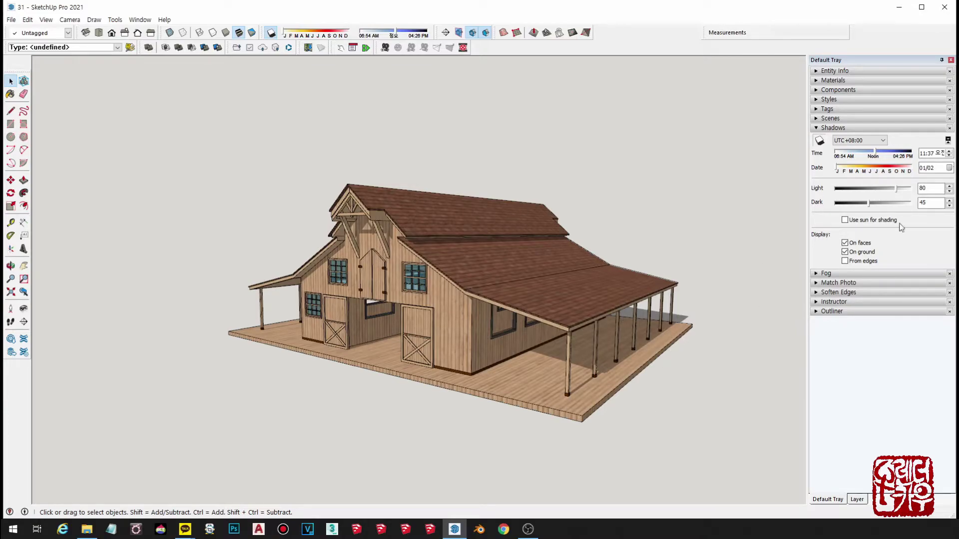
Drag the Dark slider down and the Light slider up, ending at Light 79, Dark 32
left_click_drag(866, 203, 856, 204)
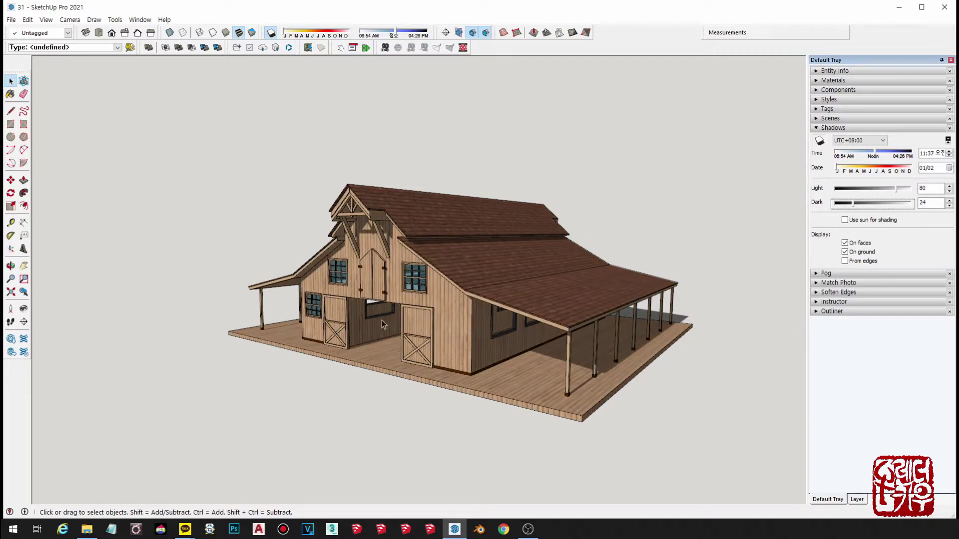
middle_click_drag(390, 324, 540, 319)
scroll(549, 325, "up", 3)
scroll(574, 335, "up", 2)
scroll(574, 334, "down", 2)
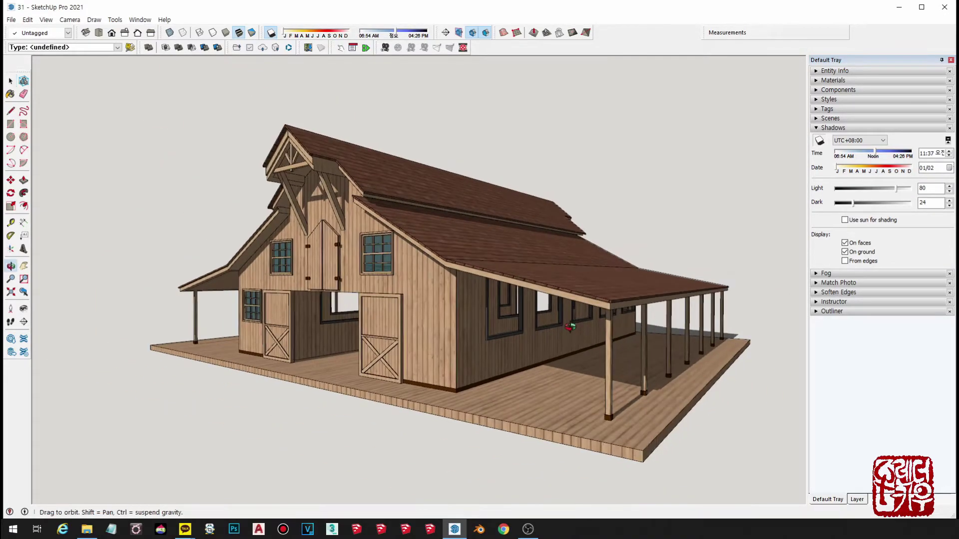
left_click_drag(851, 204, 847, 205)
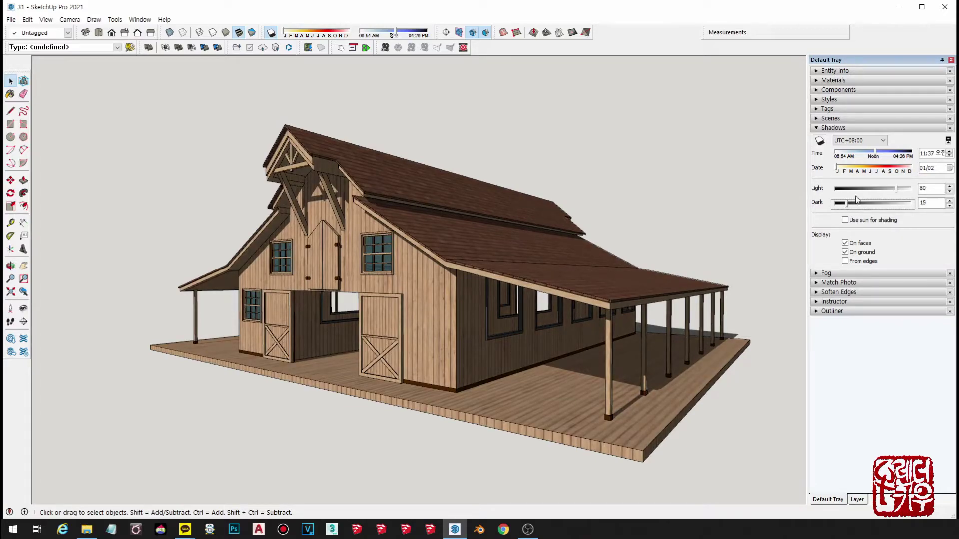
left_click_drag(899, 192, 909, 194)
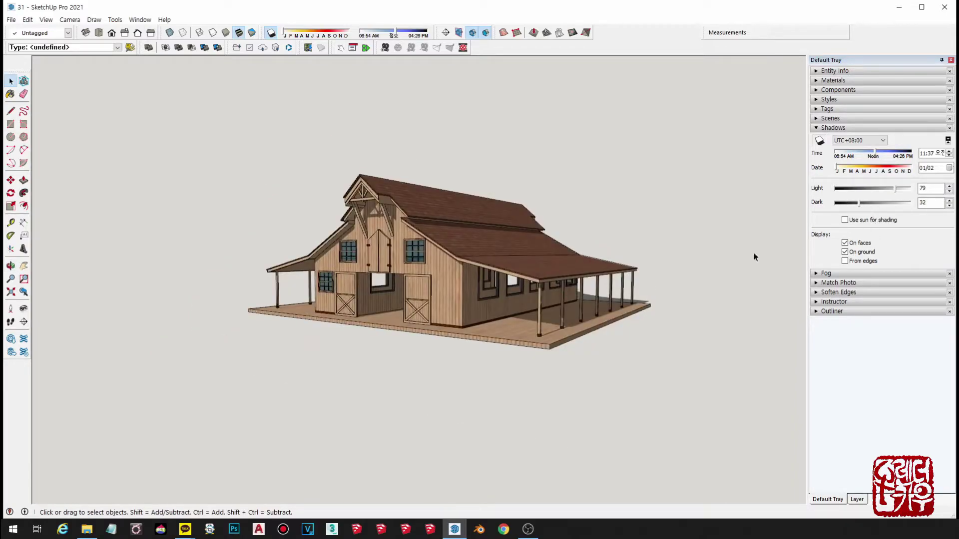
mouse_move(754, 258)
middle_mouse_down()
mouse_move(618, 316)
mouse_move(243, 182)
middle_mouse_up()
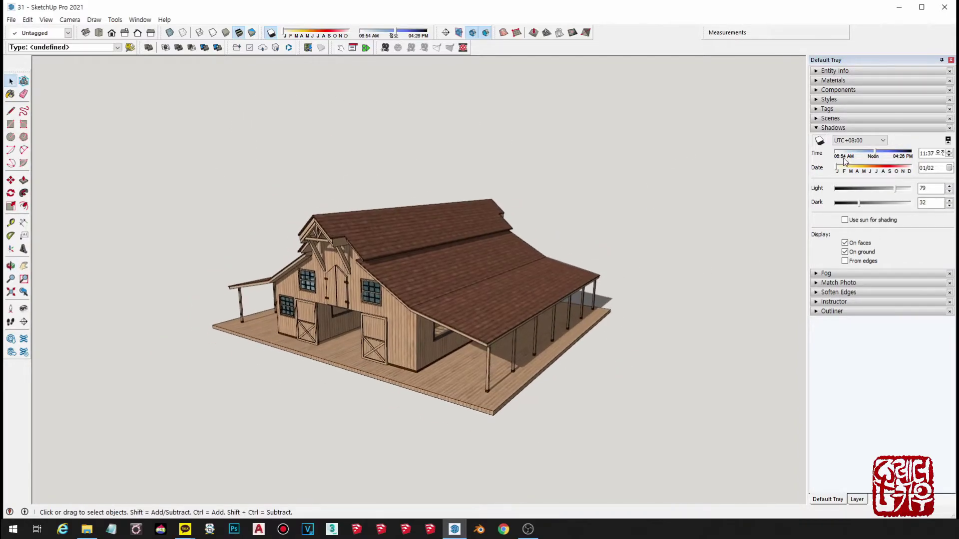
Turn shadows off and draw a rectangle on the ground beside the barn
left_click(822, 141)
key("r")
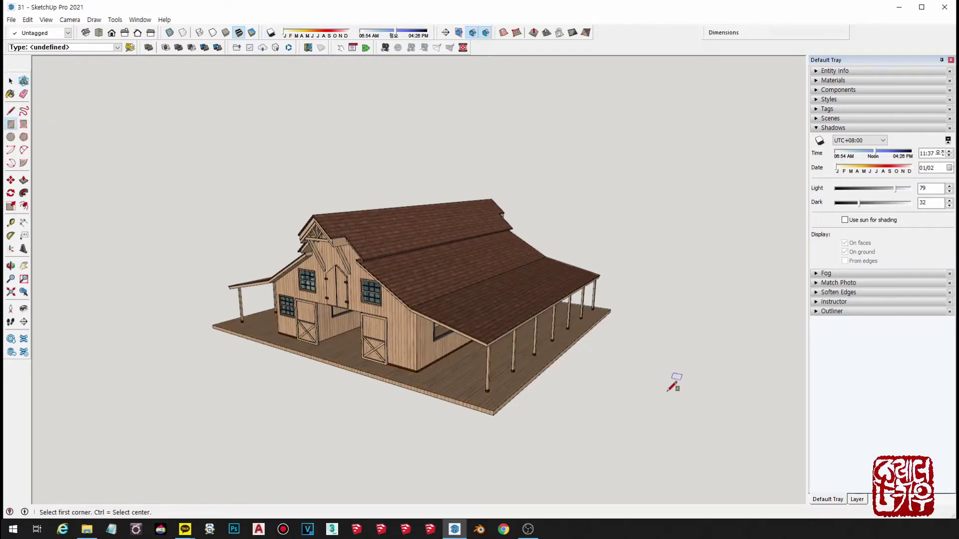
left_click(573, 418)
left_click(757, 362)
mouse_move(717, 358)
middle_mouse_down()
mouse_move(610, 310)
mouse_move(586, 345)
middle_mouse_up()
key("space")
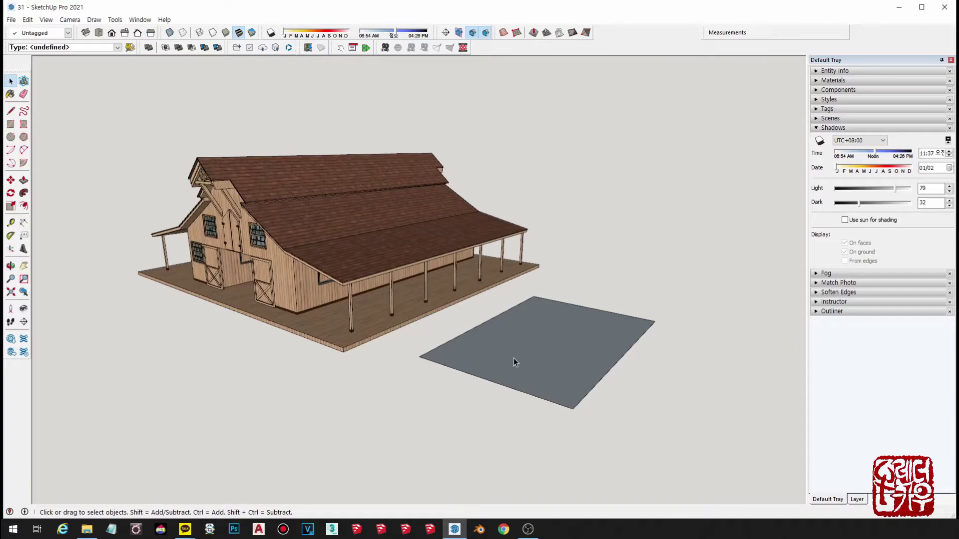
Push/Pull the rectangle up into a tall box and orbit around it
key("p")
left_click(514, 362)
left_click(494, 152)
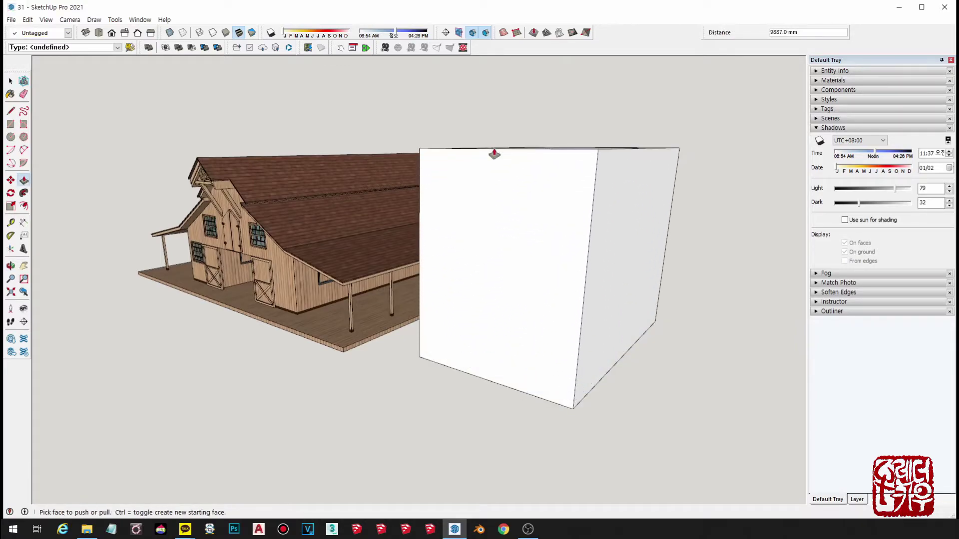
mouse_move(494, 152)
middle_mouse_down()
mouse_move(566, 378)
mouse_move(667, 406)
mouse_move(603, 310)
middle_mouse_up()
middle_click_drag(586, 245, 575, 212)
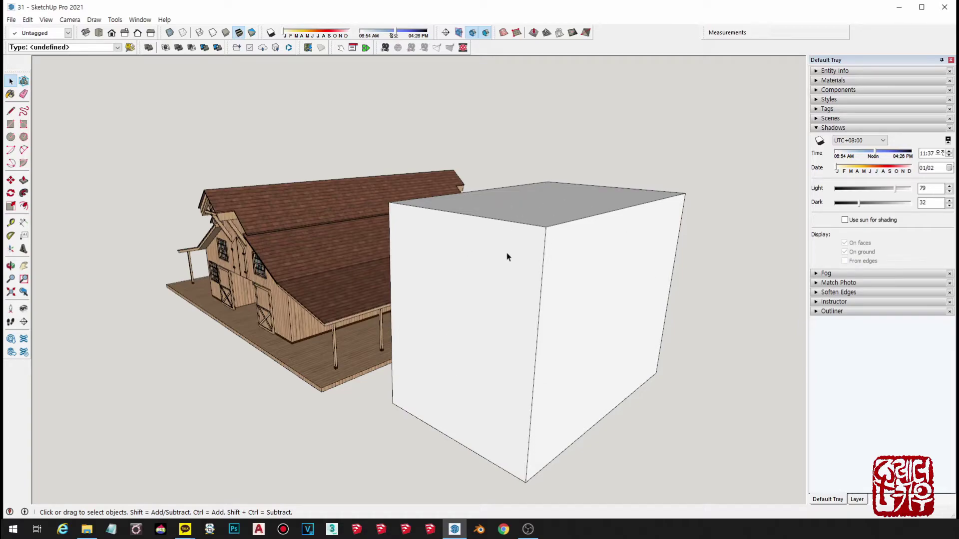
mouse_move(527, 297)
middle_mouse_down()
mouse_move(458, 356)
mouse_move(689, 381)
mouse_move(809, 363)
middle_mouse_up()
mouse_move(749, 383)
middle_mouse_down()
mouse_move(478, 254)
mouse_move(451, 275)
middle_mouse_up()
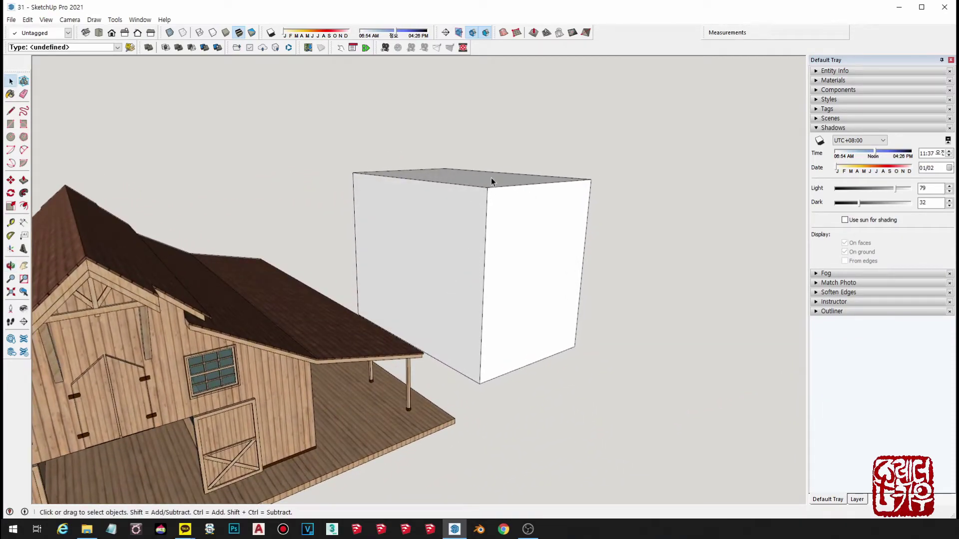
mouse_move(492, 182)
middle_mouse_down()
mouse_move(477, 306)
mouse_move(447, 288)
middle_mouse_up()
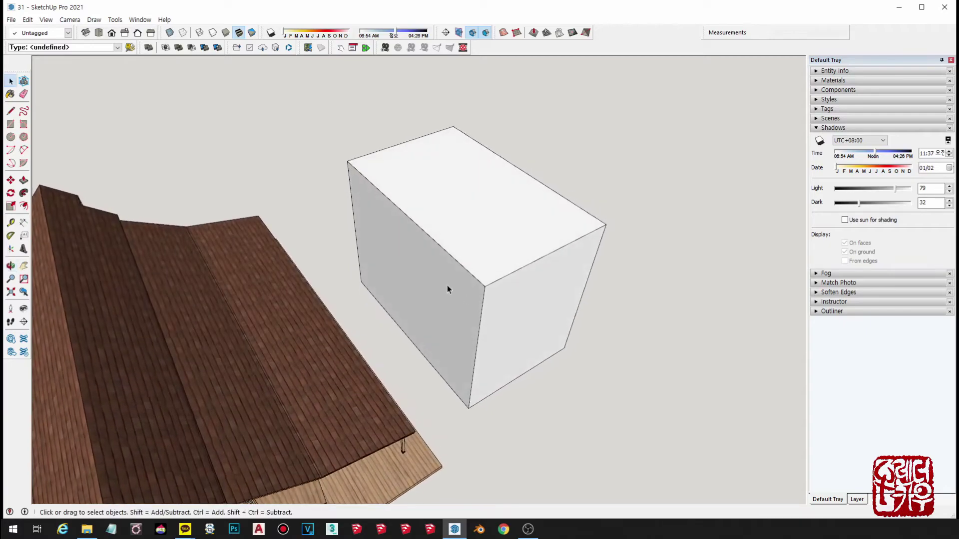
mouse_move(544, 335)
middle_mouse_down()
mouse_move(535, 374)
mouse_move(293, 338)
mouse_move(460, 317)
mouse_move(192, 277)
mouse_move(616, 282)
mouse_move(550, 299)
mouse_move(636, 280)
mouse_move(613, 288)
mouse_move(822, 138)
middle_mouse_up()
Turn shadows back on
middle_click_drag(631, 265, 803, 151)
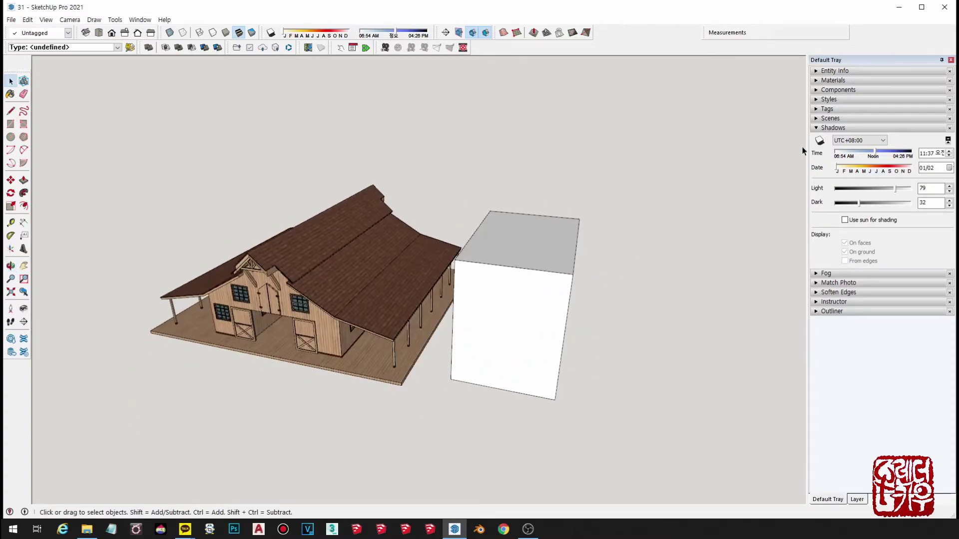
left_click(822, 143)
mouse_move(721, 231)
middle_mouse_down()
mouse_move(449, 186)
mouse_move(450, 321)
mouse_move(606, 440)
mouse_move(869, 360)
mouse_move(149, 241)
mouse_move(67, 330)
mouse_move(835, 207)
middle_mouse_up()
Set the shadow date to 05/21 and time to 01:10, then compare the box's shadow
left_click(873, 172)
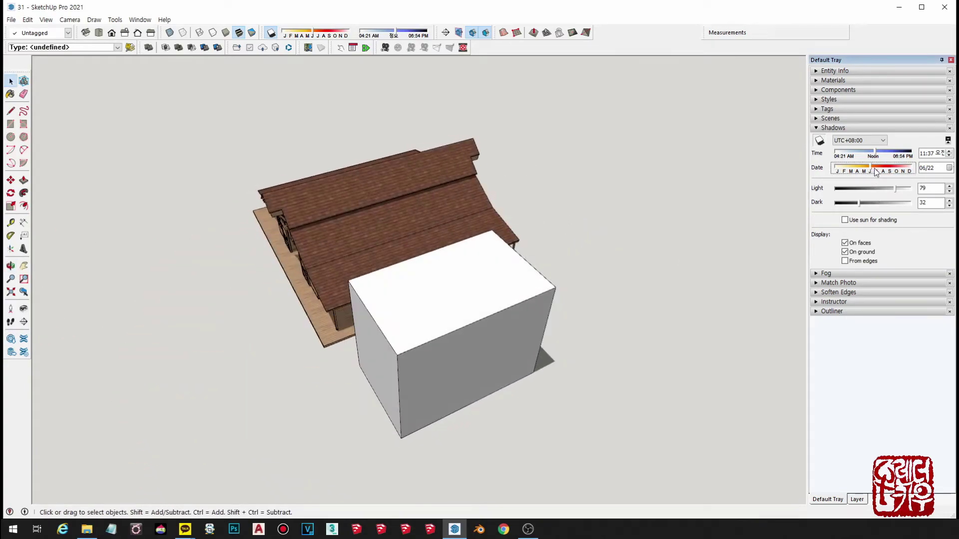
left_click(883, 153)
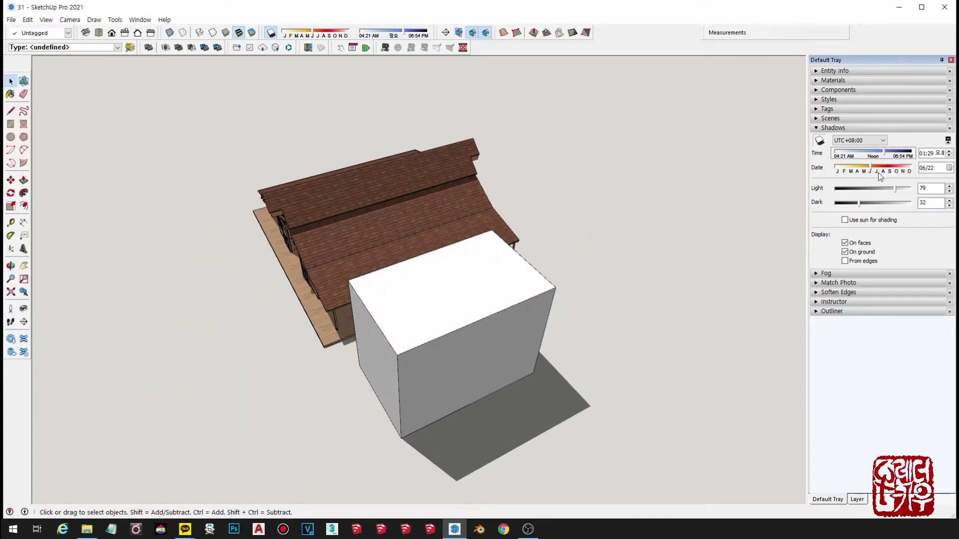
left_click(889, 153)
left_click(862, 168)
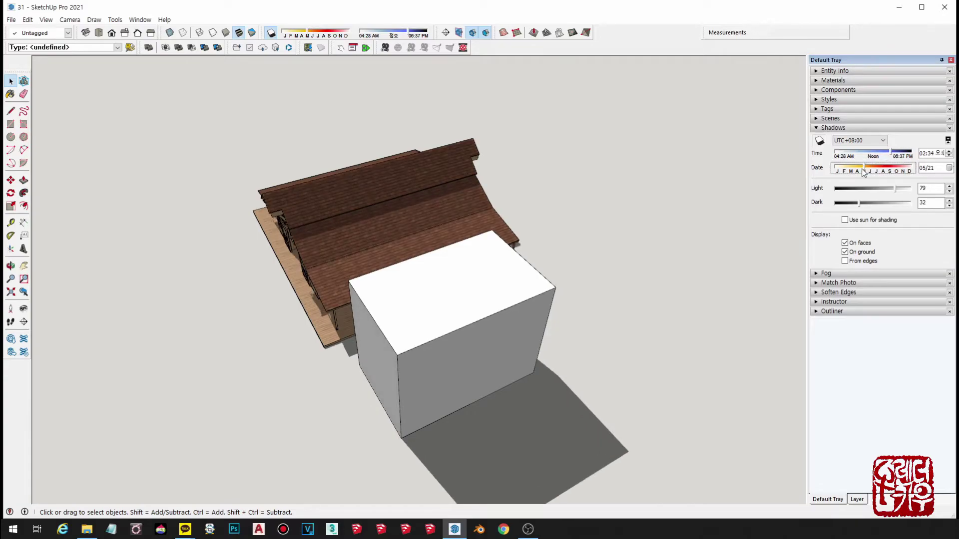
left_click(884, 154)
mouse_move(554, 356)
middle_mouse_down()
mouse_move(326, 467)
mouse_move(175, 491)
middle_mouse_up()
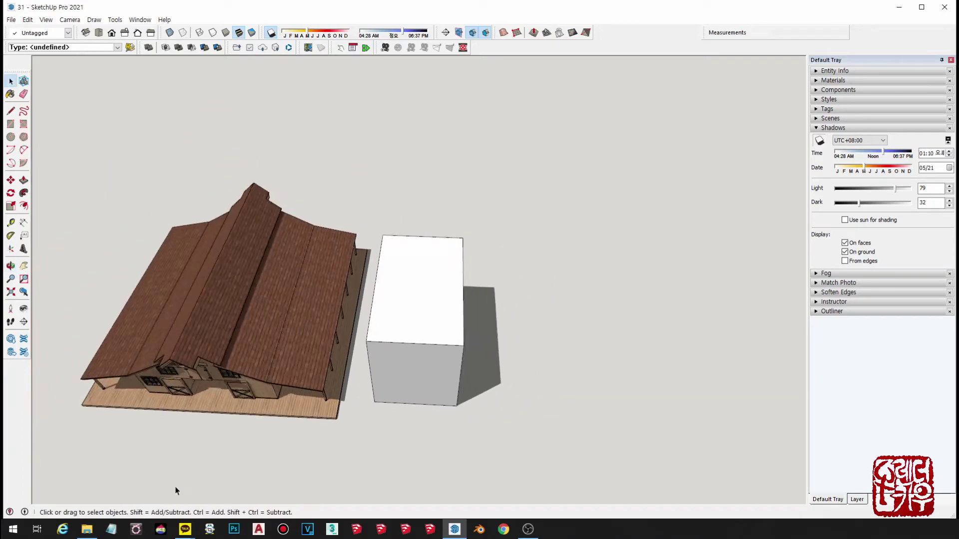
middle_click_drag(387, 362, 515, 286)
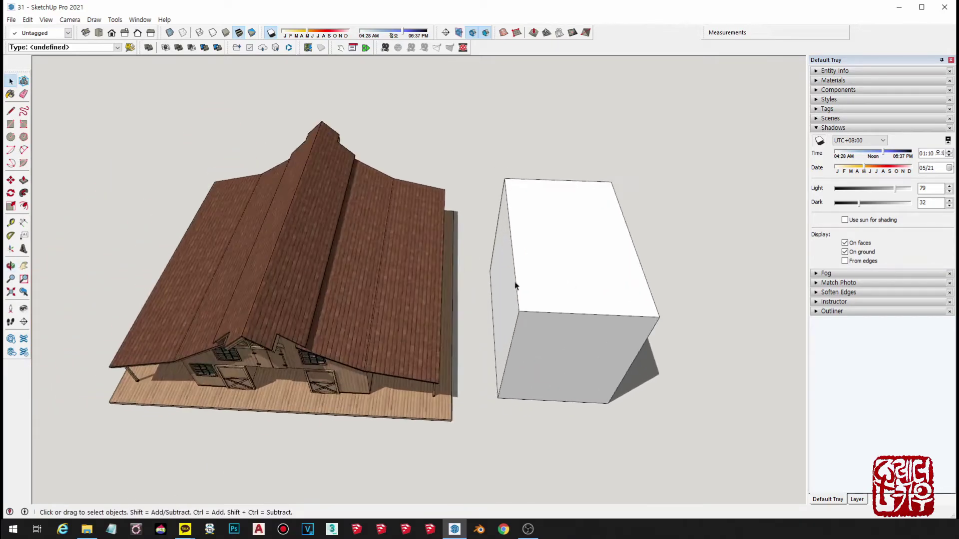
mouse_move(715, 408)
middle_mouse_down()
mouse_move(433, 327)
mouse_move(470, 363)
mouse_move(454, 373)
middle_mouse_up()
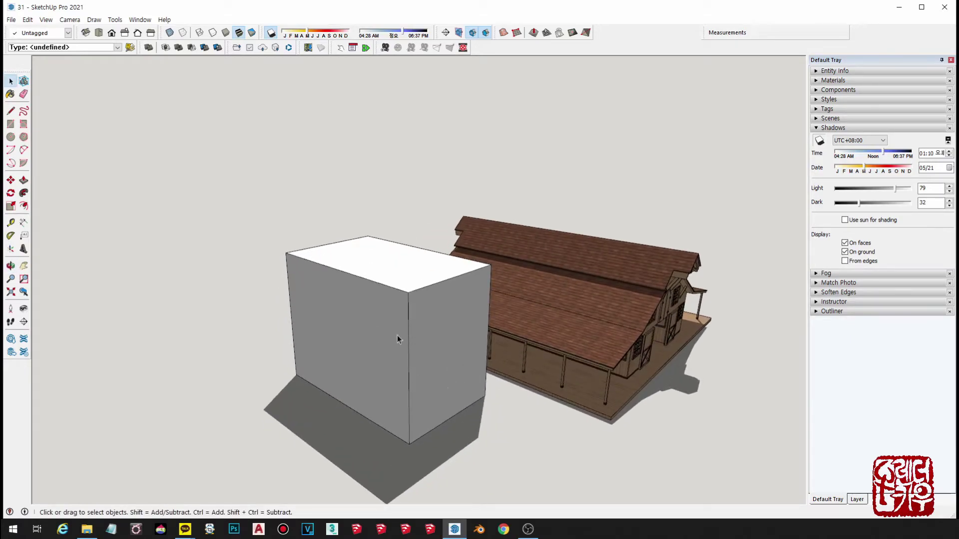
mouse_move(311, 351)
middle_mouse_down()
mouse_move(599, 388)
mouse_move(234, 346)
mouse_move(336, 368)
mouse_move(511, 339)
mouse_move(398, 368)
mouse_move(419, 377)
mouse_move(402, 326)
middle_mouse_up()
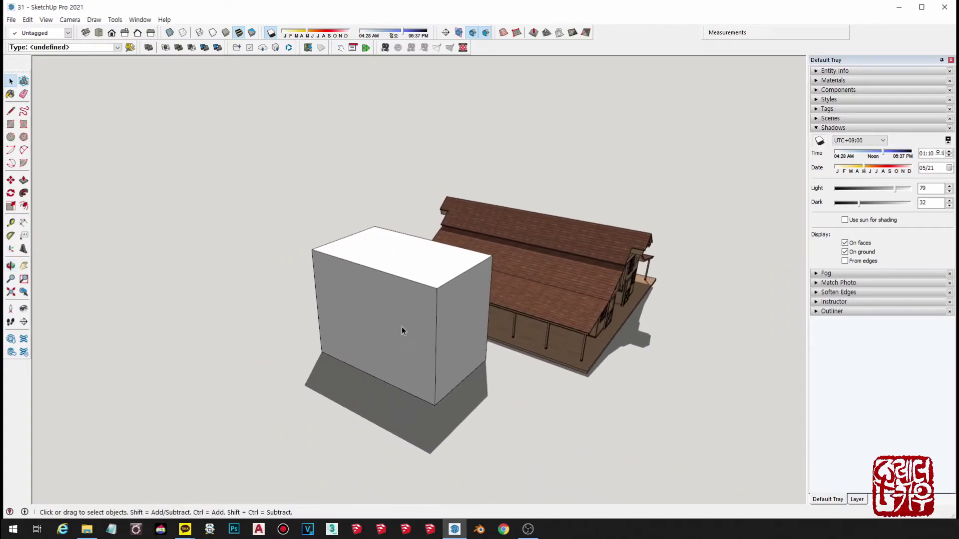
Turn shadows off and enable Use sun for shading
left_click(820, 141)
mouse_move(496, 381)
middle_mouse_down()
mouse_move(357, 256)
mouse_move(449, 368)
mouse_move(407, 270)
mouse_move(413, 338)
mouse_move(427, 306)
middle_mouse_up()
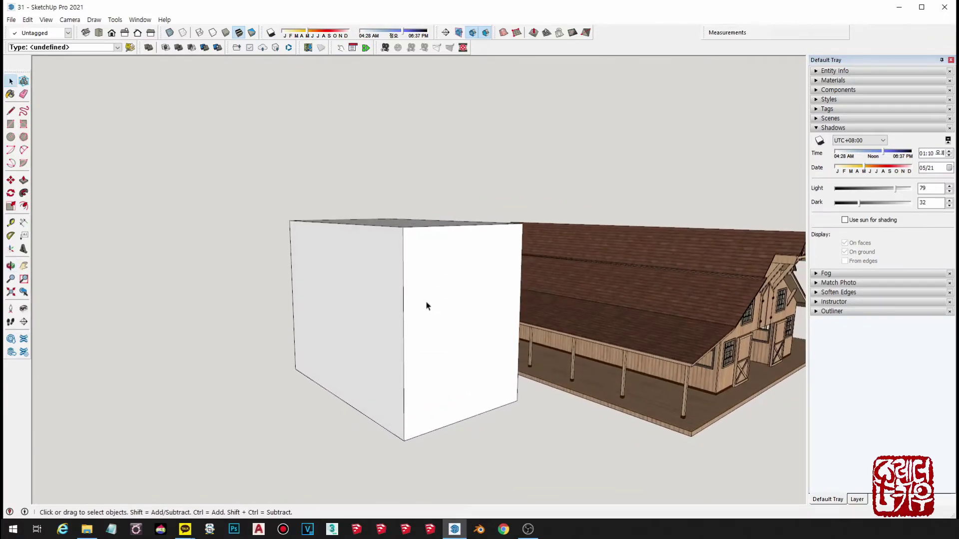
mouse_move(390, 276)
middle_mouse_down()
mouse_move(406, 268)
mouse_move(439, 303)
mouse_move(460, 262)
middle_mouse_up()
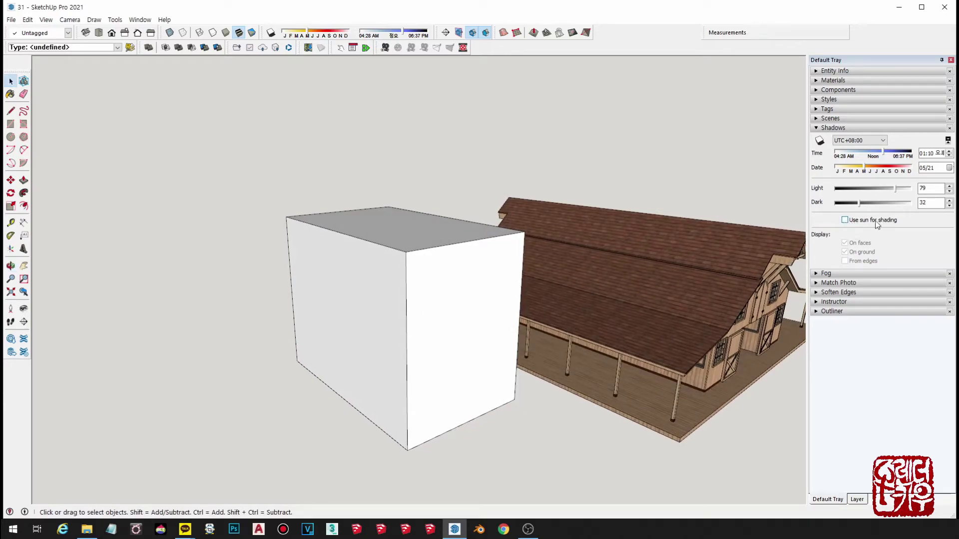
left_click(844, 220)
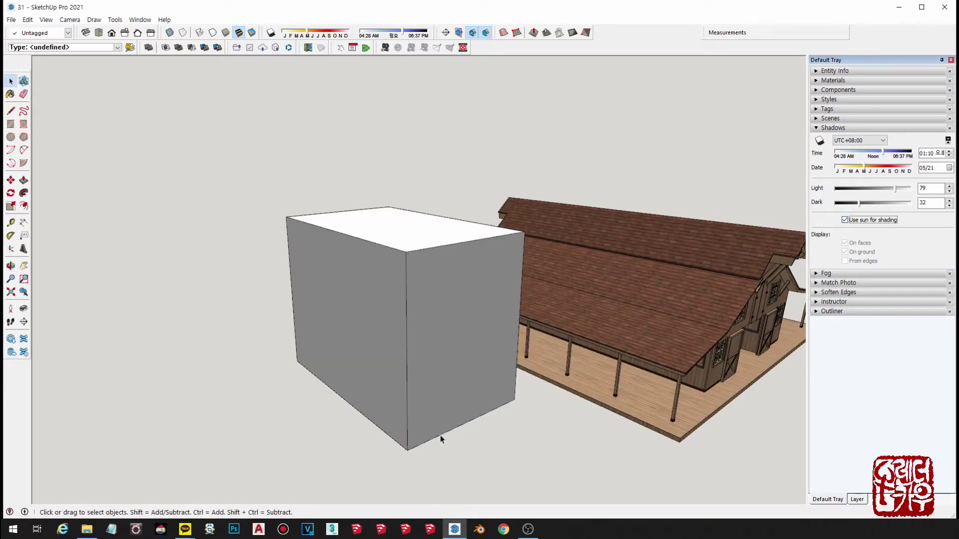
mouse_move(441, 439)
middle_mouse_down()
mouse_move(322, 283)
mouse_move(727, 325)
mouse_move(172, 346)
mouse_move(575, 299)
middle_mouse_up()
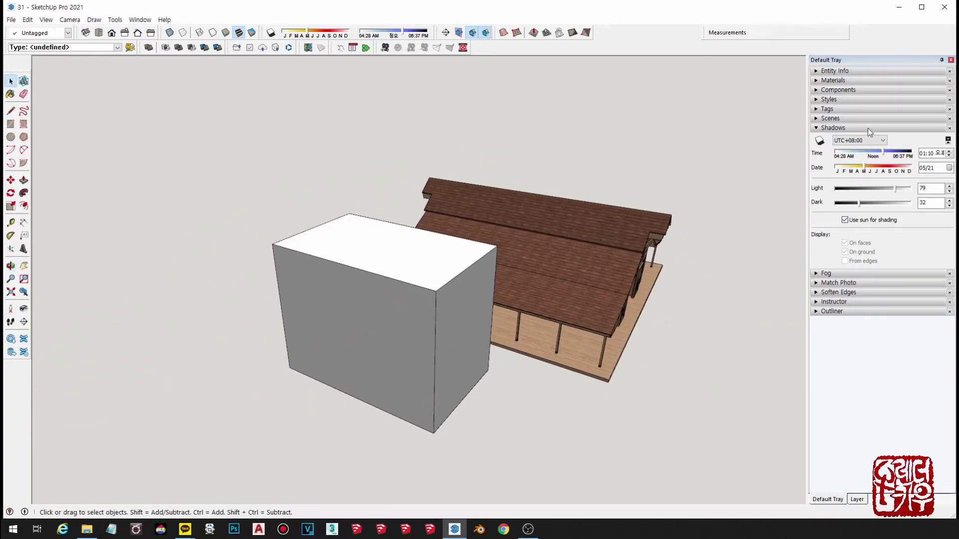
Toggle shadows on and off repeatedly to compare, leaving them on
left_click(819, 141)
left_click(819, 141)
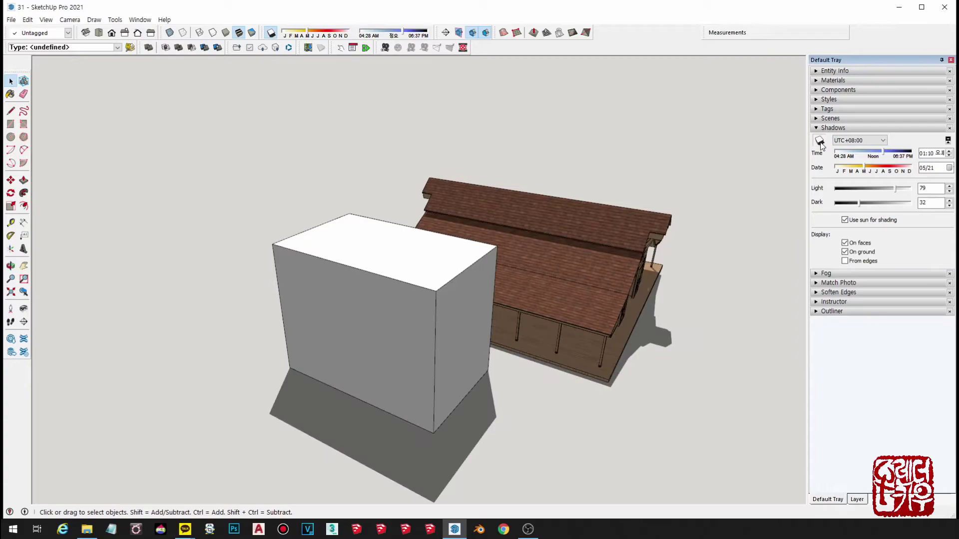
left_click(820, 141)
left_click(819, 142)
left_click(819, 141)
middle_click_drag(310, 333, 278, 251)
mouse_move(380, 312)
middle_mouse_down()
mouse_move(332, 317)
mouse_move(280, 280)
mouse_move(200, 269)
mouse_move(210, 304)
middle_mouse_up()
left_click(819, 142)
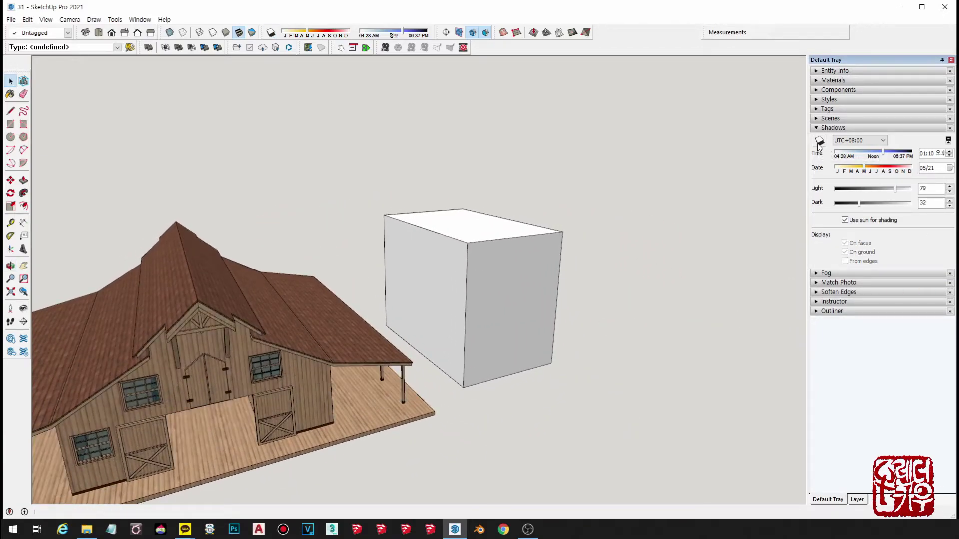
left_click(819, 142)
left_click(819, 142)
left_click(819, 142)
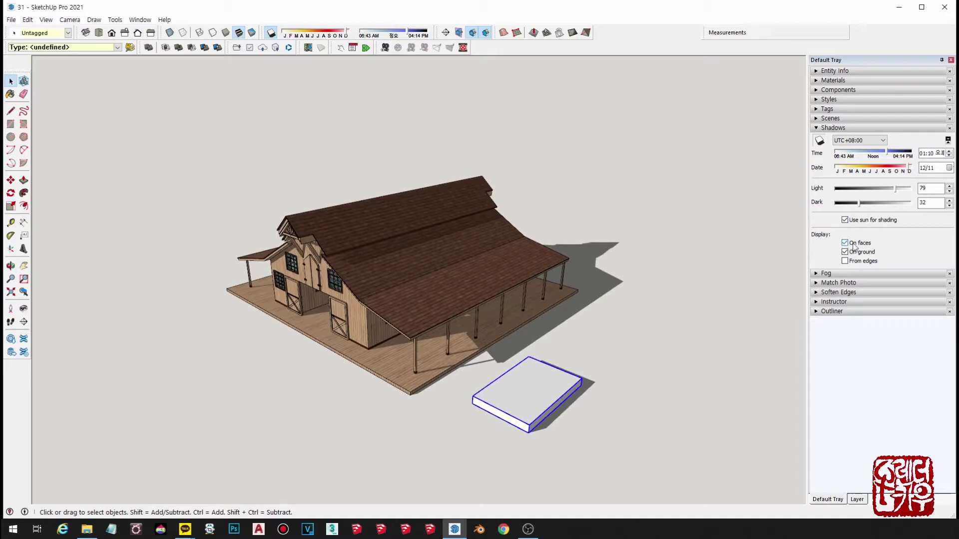
Move the white slab next to the barn's porch with the Move tool
mouse_move(424, 308)
middle_mouse_down()
mouse_move(423, 298)
mouse_move(351, 385)
middle_mouse_up()
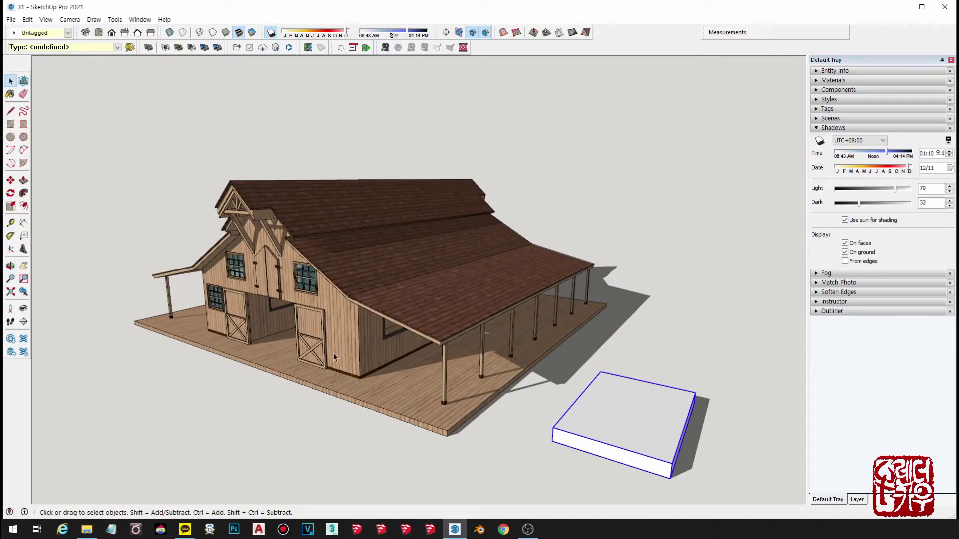
left_click(647, 337)
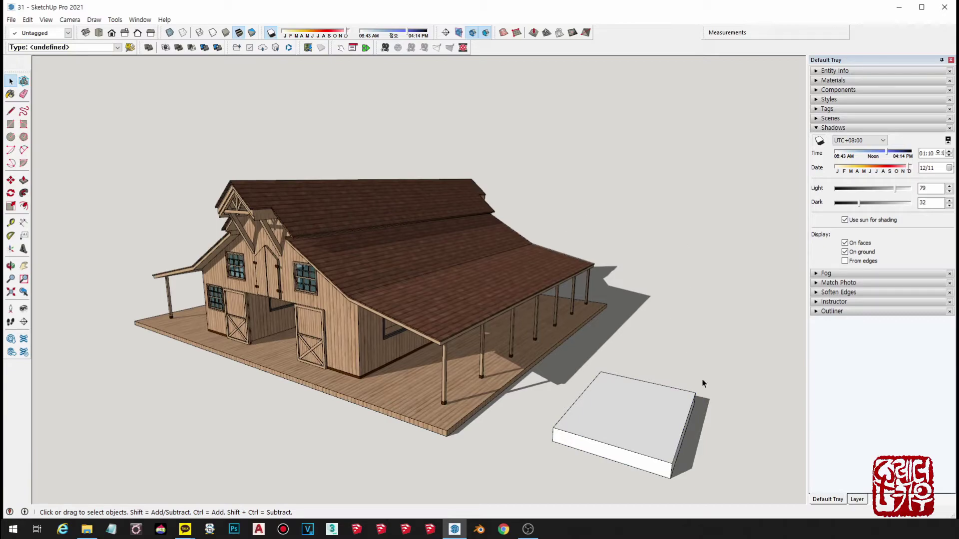
key("m")
left_click(584, 438)
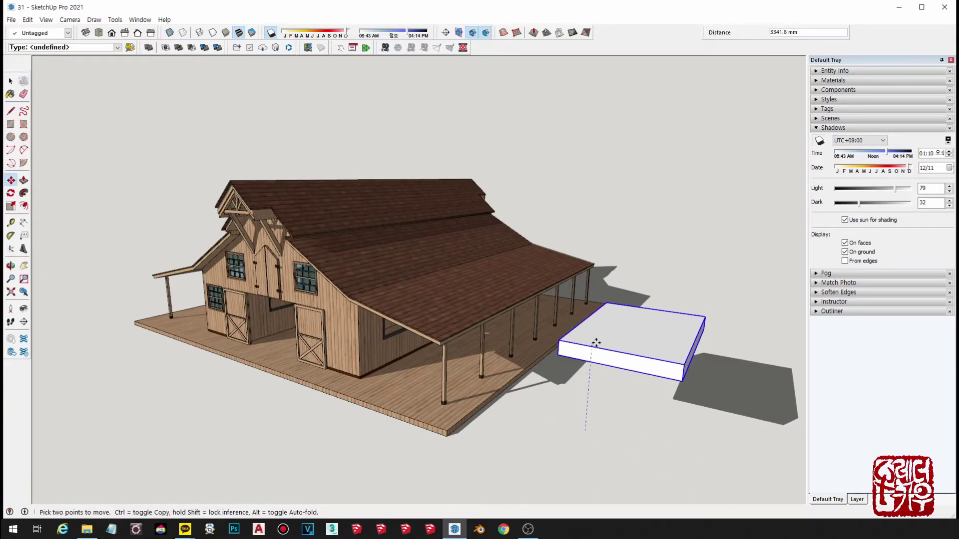
left_click(604, 340)
key("space")
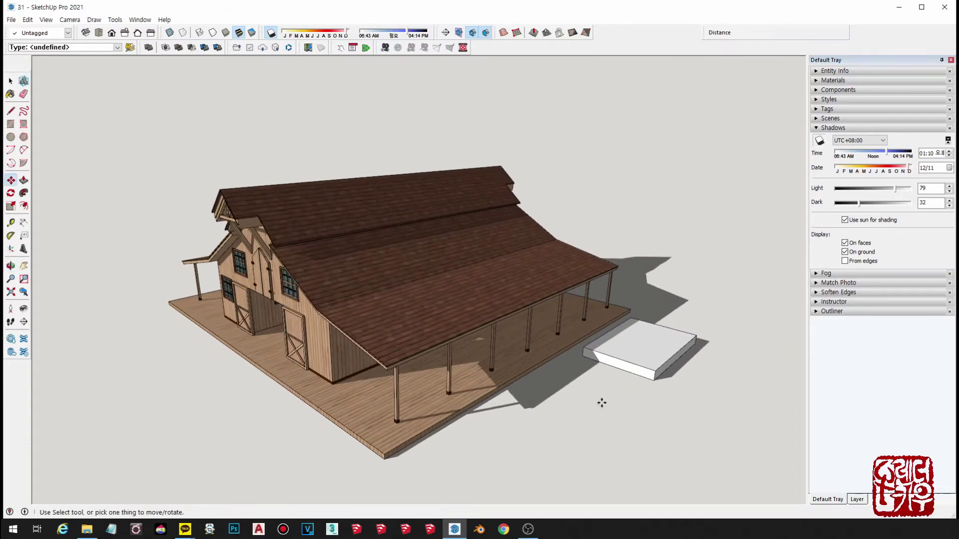
scroll(615, 401, "up", 4)
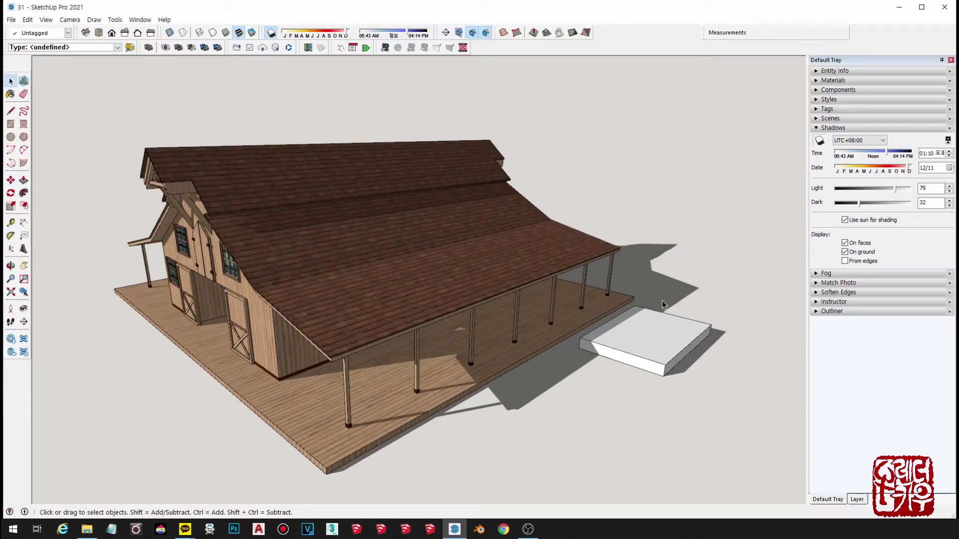
middle_click_drag(663, 304, 664, 380)
scroll(659, 330, "up", 3)
scroll(668, 353, "up", 2)
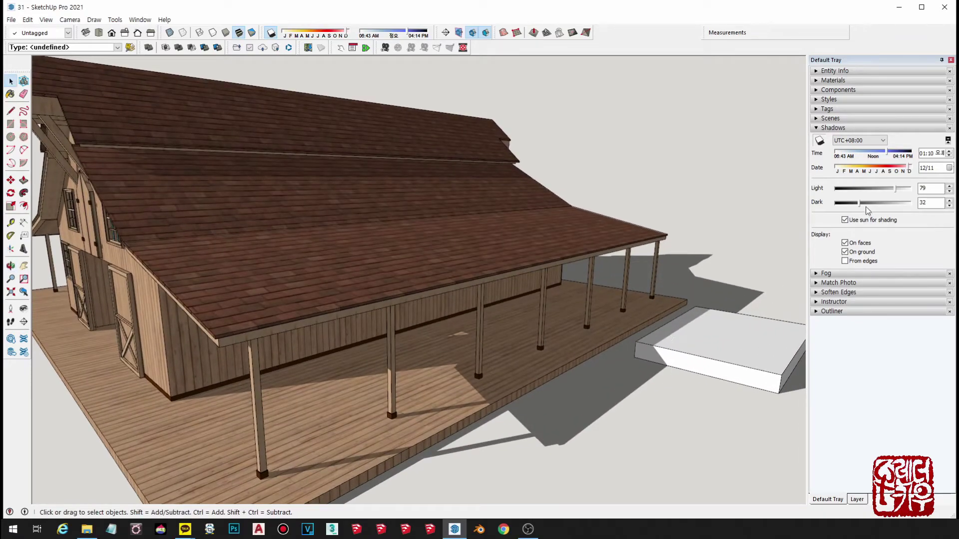
Turn shadows On faces off and back on, then turn On ground off
left_click(845, 243)
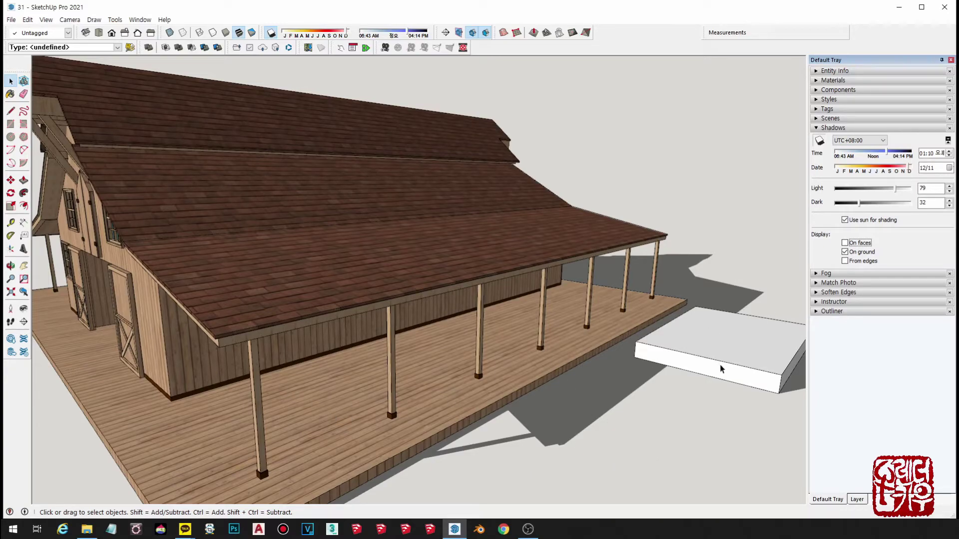
scroll(721, 369, "down", 3)
mouse_move(601, 437)
middle_mouse_down()
mouse_move(519, 379)
mouse_move(631, 325)
mouse_move(513, 392)
mouse_move(522, 390)
middle_mouse_up()
left_click(849, 244)
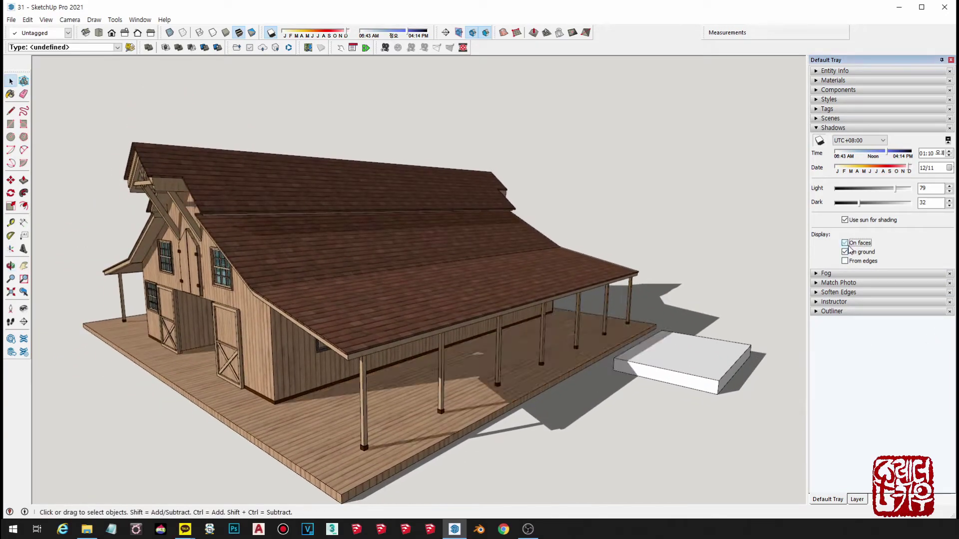
left_click(845, 252)
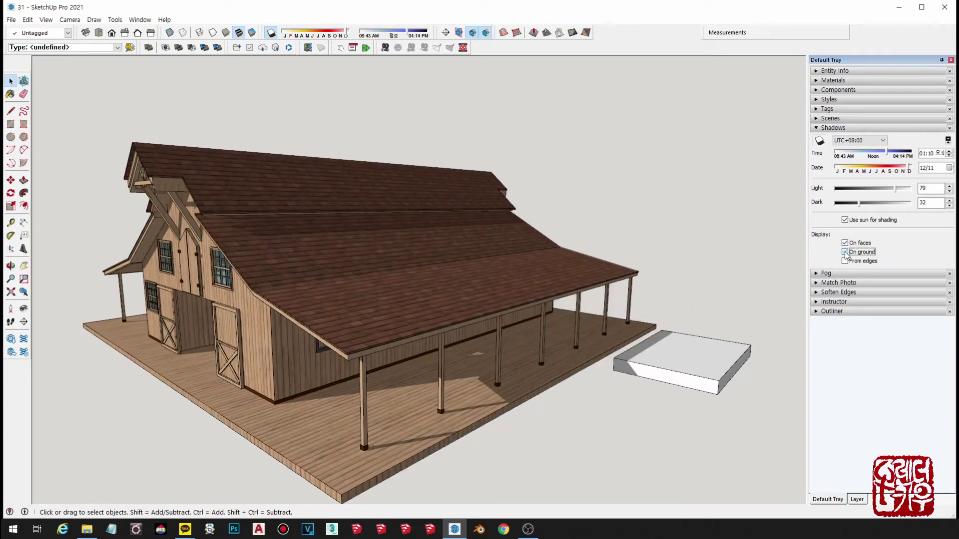
mouse_move(559, 472)
middle_mouse_down()
mouse_move(605, 434)
mouse_move(626, 376)
middle_mouse_up()
middle_click_drag(566, 425, 669, 439)
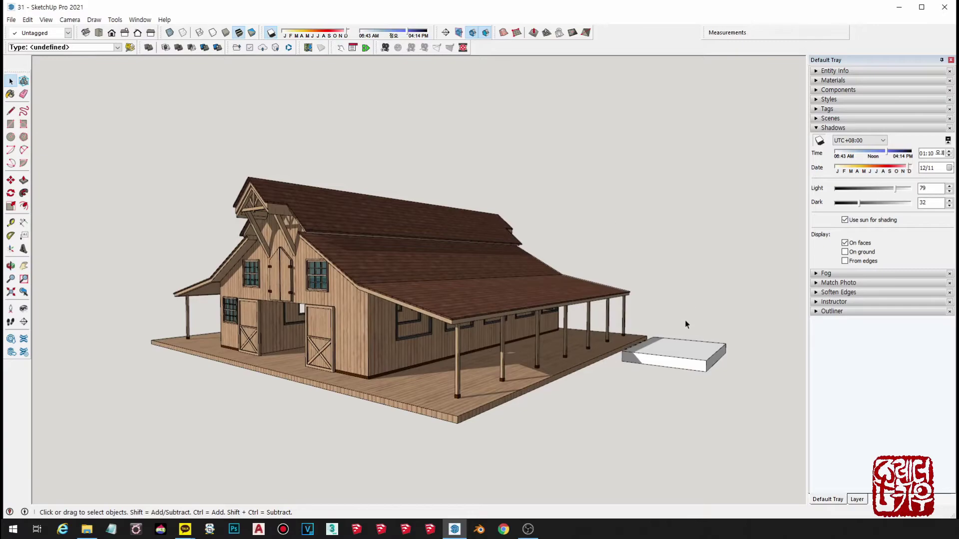
middle_click_drag(685, 325, 790, 272)
Turn ground shadows back on, select everything, and show the model axes
left_click(845, 252)
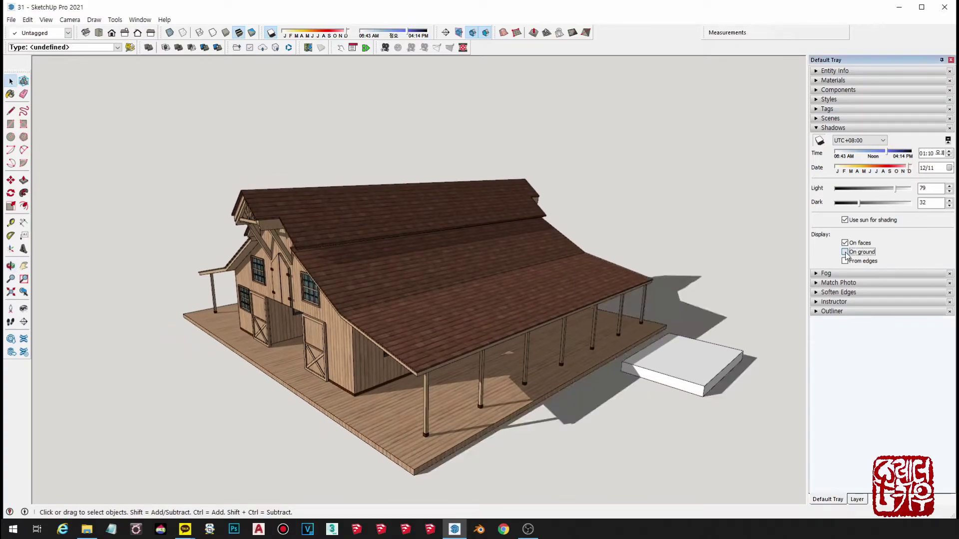
scroll(578, 419, "down", 3)
key("ctrl+a")
scroll(577, 418, "down", 2)
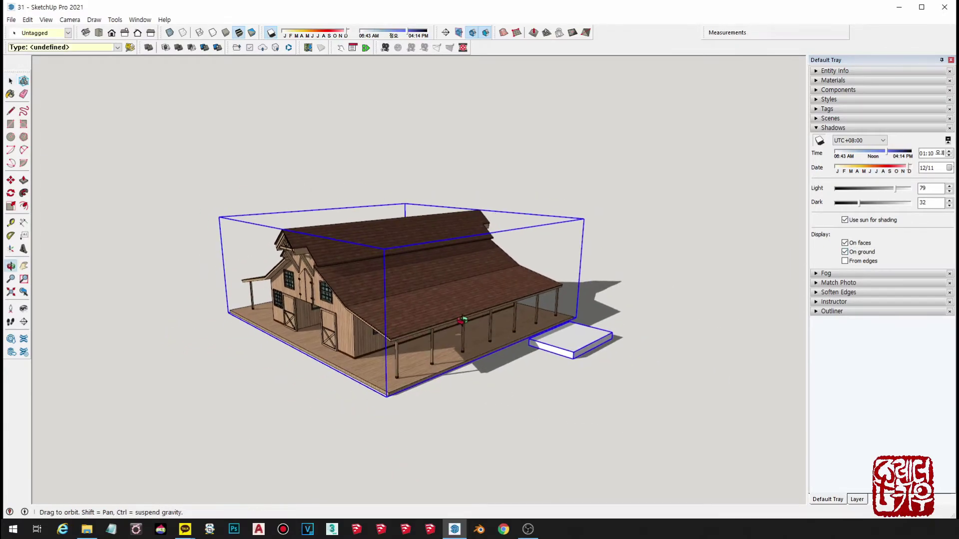
left_click(46, 19)
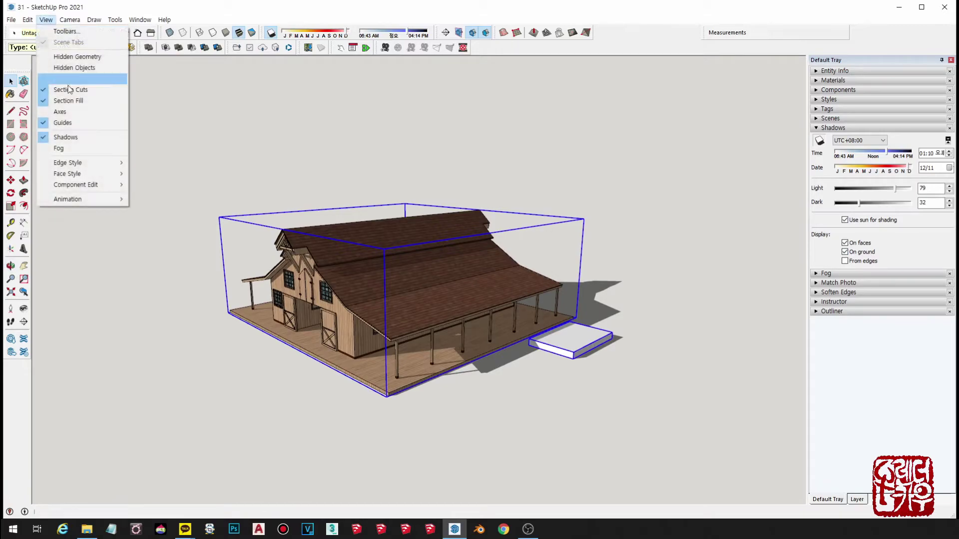
left_click(86, 113)
middle_click_drag(379, 320, 464, 327)
middle_click_drag(588, 316, 520, 324)
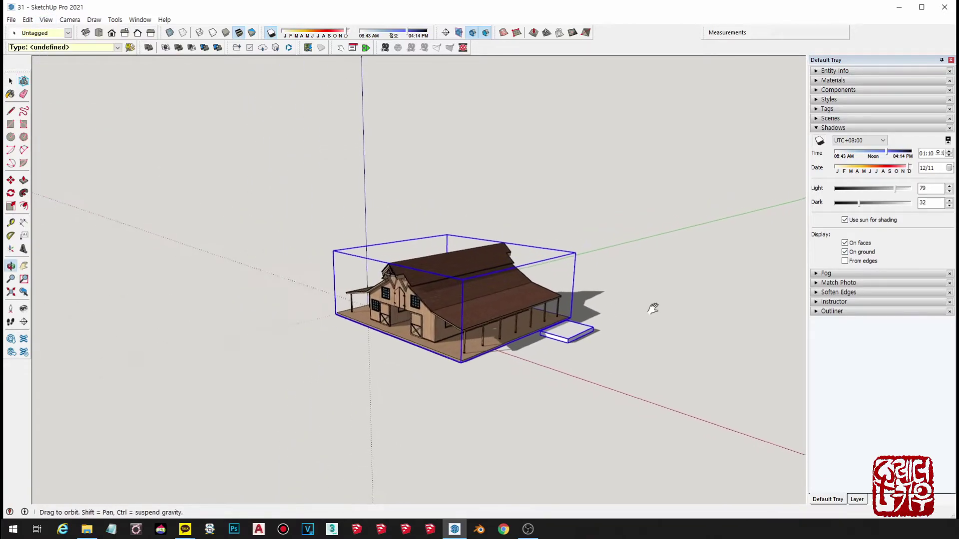
Move the barn group down along the blue axis and orbit to inspect it
key("m")
left_click(348, 247)
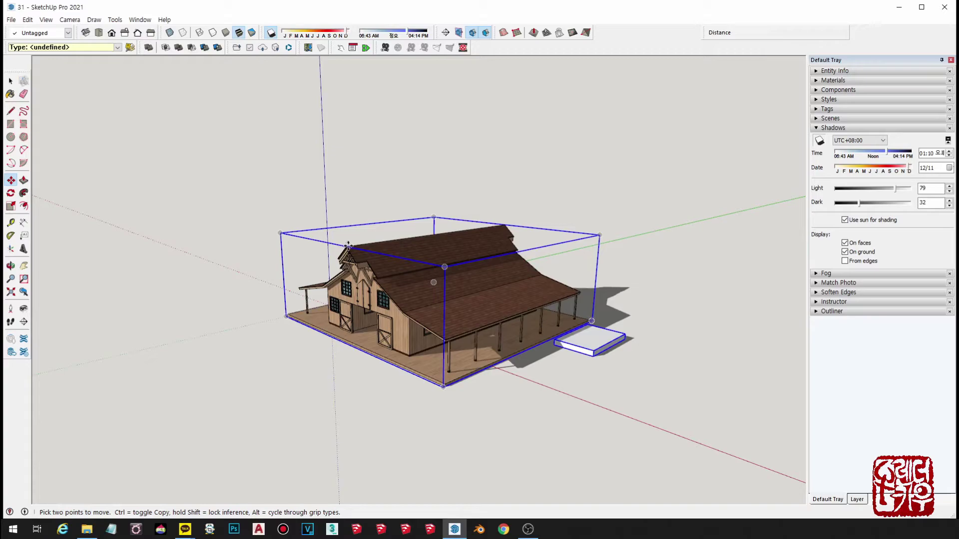
left_click(344, 325)
key("space")
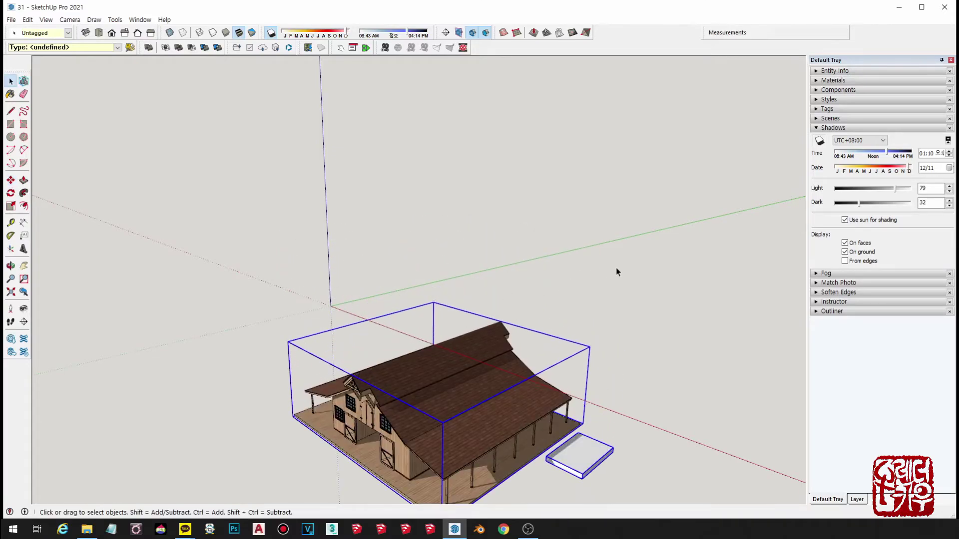
mouse_move(616, 270)
middle_mouse_down()
mouse_move(641, 387)
mouse_move(583, 332)
middle_mouse_up()
scroll(581, 295, "up", 3)
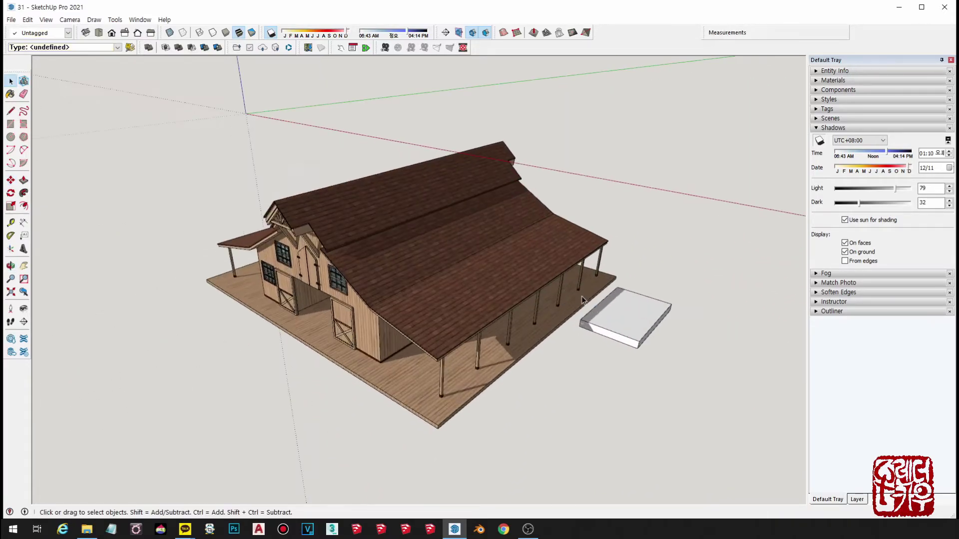
mouse_move(581, 296)
middle_mouse_down()
mouse_move(559, 295)
mouse_move(565, 114)
mouse_move(488, 143)
mouse_move(602, 278)
mouse_move(799, 286)
mouse_move(443, 122)
middle_mouse_up()
middle_click_drag(487, 199, 471, 145)
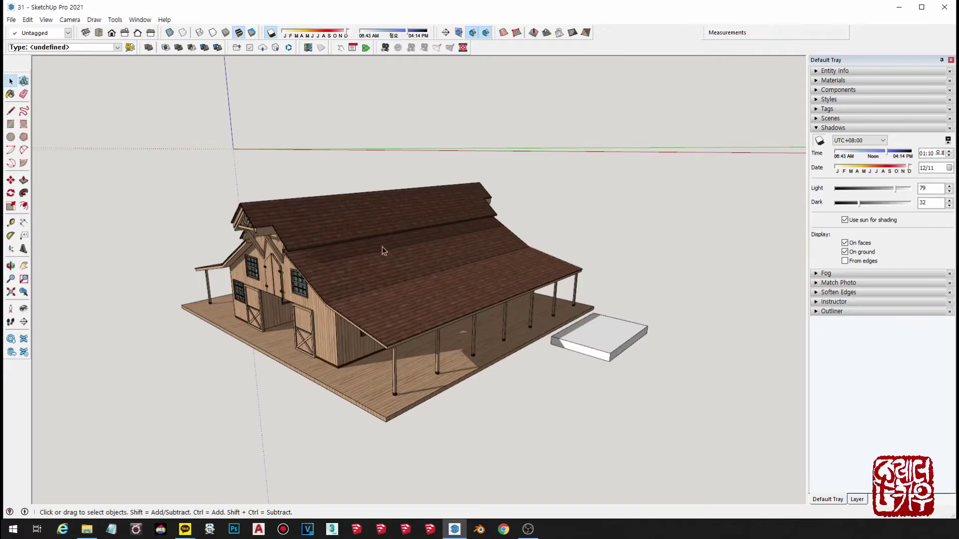
mouse_move(380, 251)
middle_mouse_down("shift")
mouse_move(474, 261)
mouse_move(435, 199)
middle_mouse_up("shift")
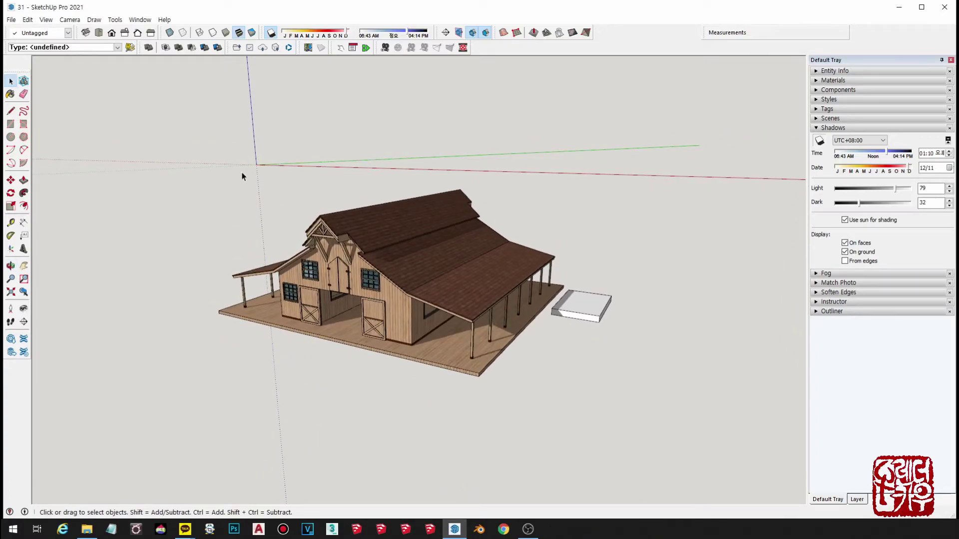
middle_click_drag(242, 175, 253, 173)
middle_click_drag(569, 205, 618, 248)
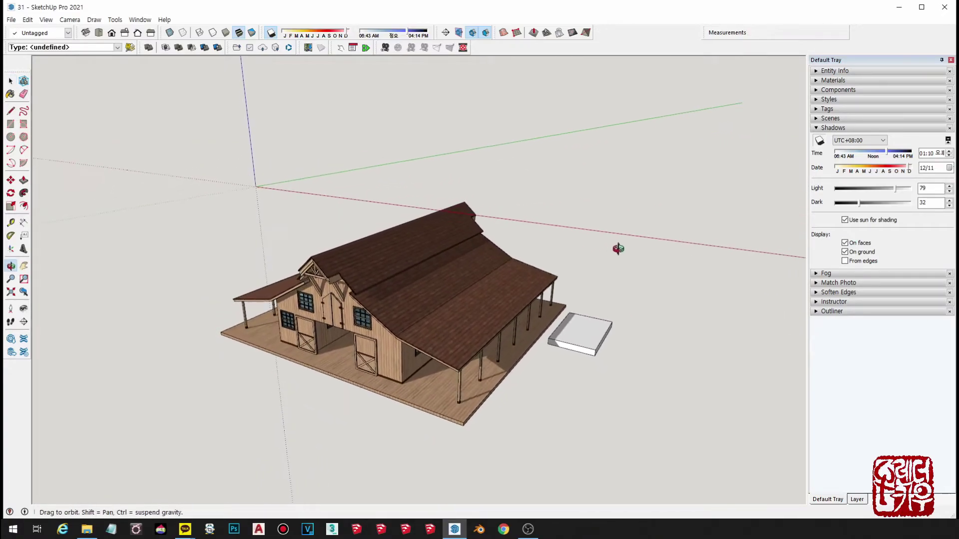
mouse_move(479, 175)
middle_mouse_down()
mouse_move(480, 327)
mouse_move(594, 294)
middle_mouse_up()
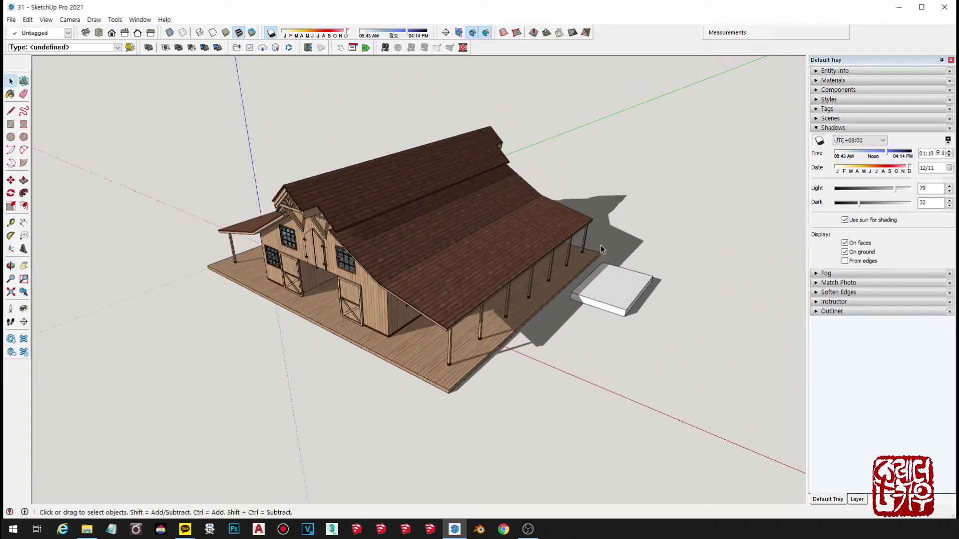
Make the pole and floor tags visible and select the floor rectangle
left_click(816, 110)
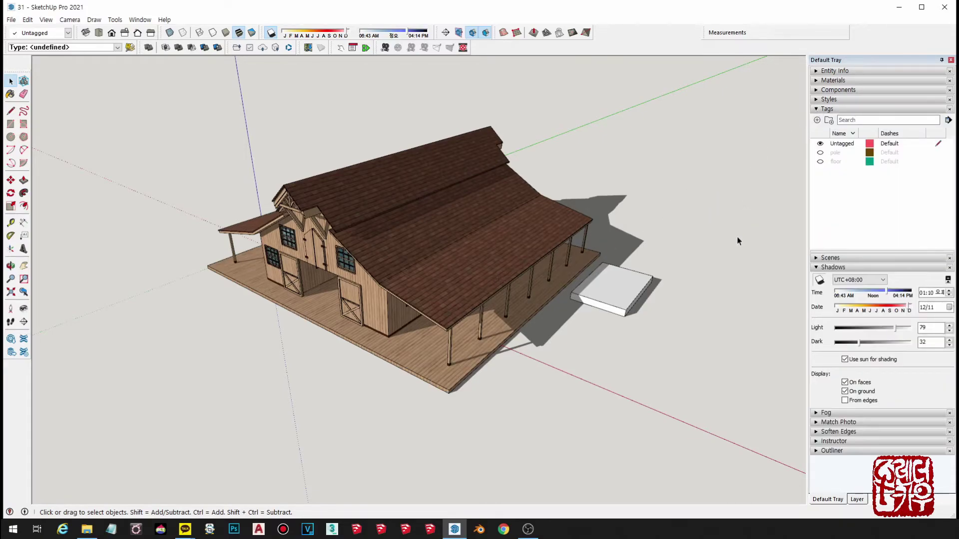
middle_click_drag(737, 242, 789, 164)
left_click(820, 153)
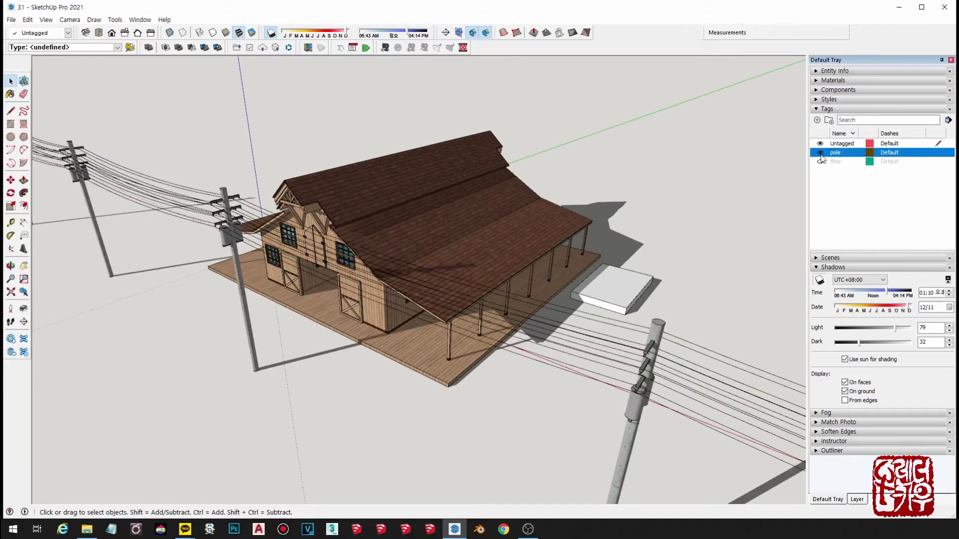
middle_click_drag(747, 263, 630, 346)
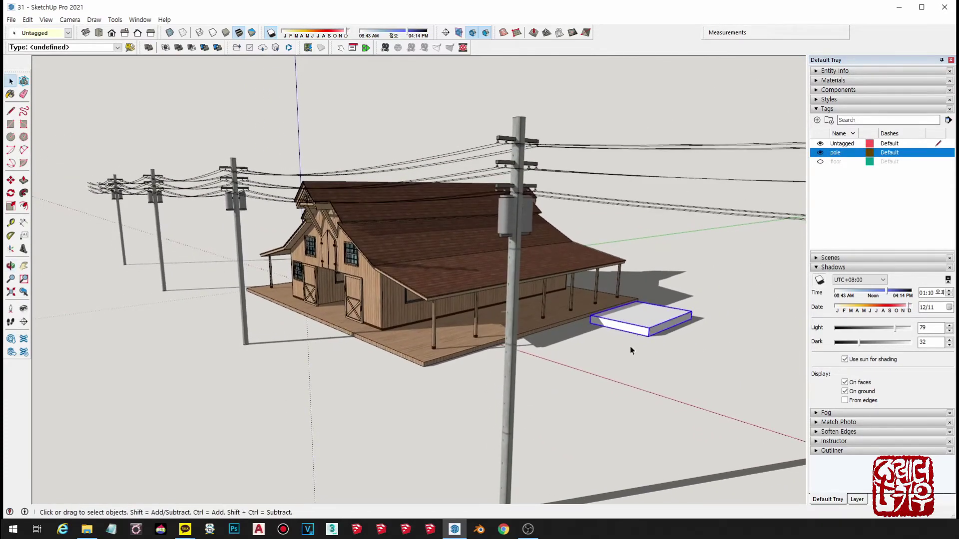
left_click(820, 163)
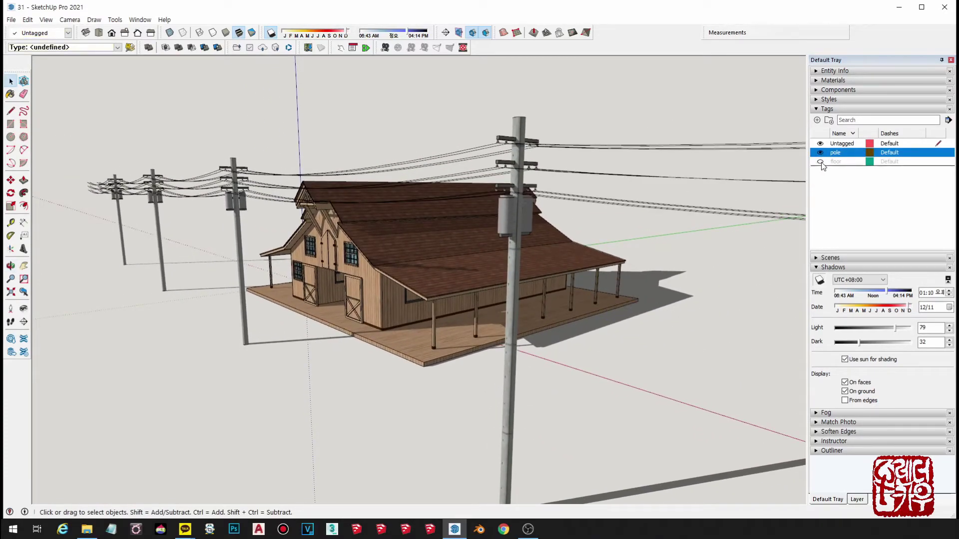
mouse_move(699, 299)
middle_mouse_down()
mouse_move(579, 373)
mouse_move(640, 288)
mouse_move(415, 210)
mouse_move(501, 296)
middle_mouse_up()
left_click(640, 288)
Zoom and orbit around the barn, poles and power lines, ending on a high view
scroll(502, 339, "down", 3)
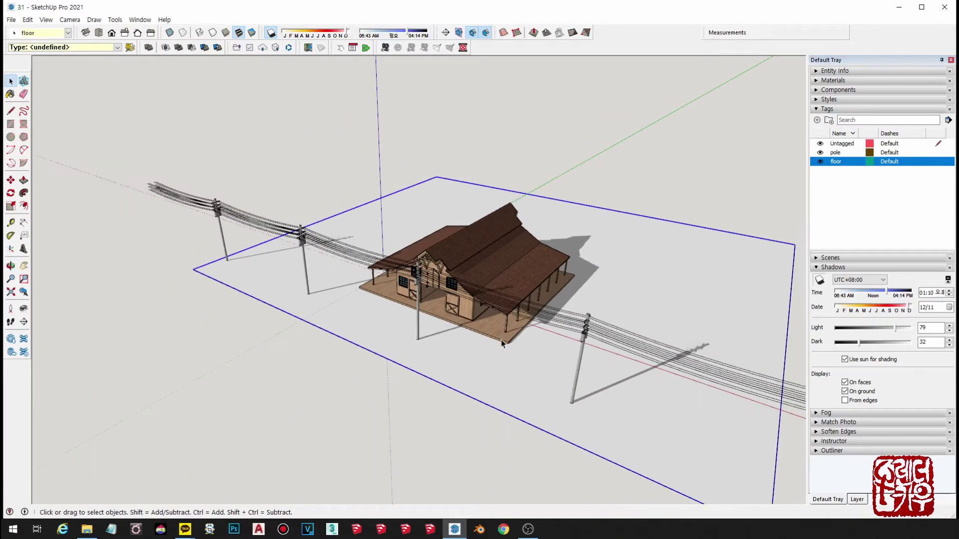
middle_click_drag(696, 279, 436, 331)
scroll(481, 356, "up", 4)
scroll(481, 355, "down", 2)
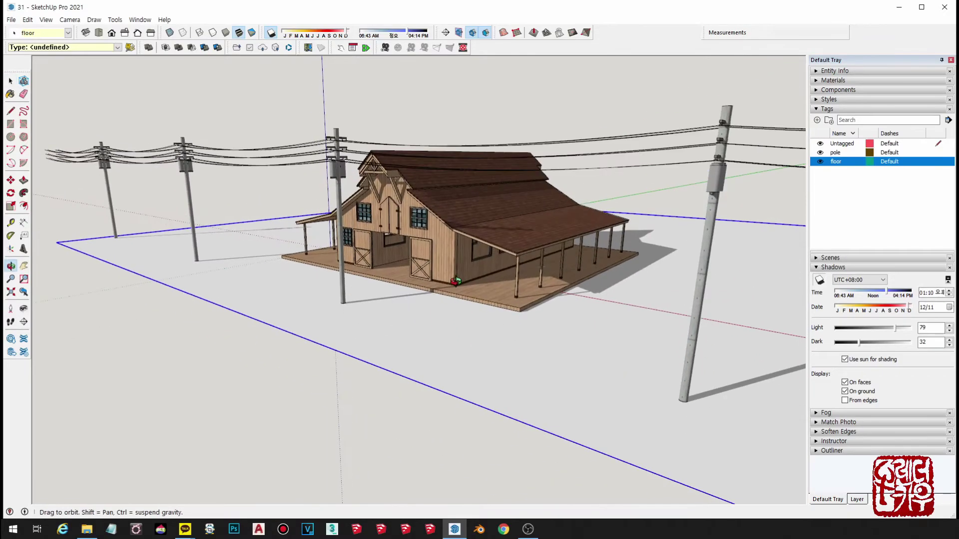
mouse_move(481, 356)
middle_mouse_down()
mouse_move(438, 274)
mouse_move(327, 300)
mouse_move(349, 346)
mouse_move(458, 411)
middle_mouse_up()
middle_click_drag(499, 385, 504, 412)
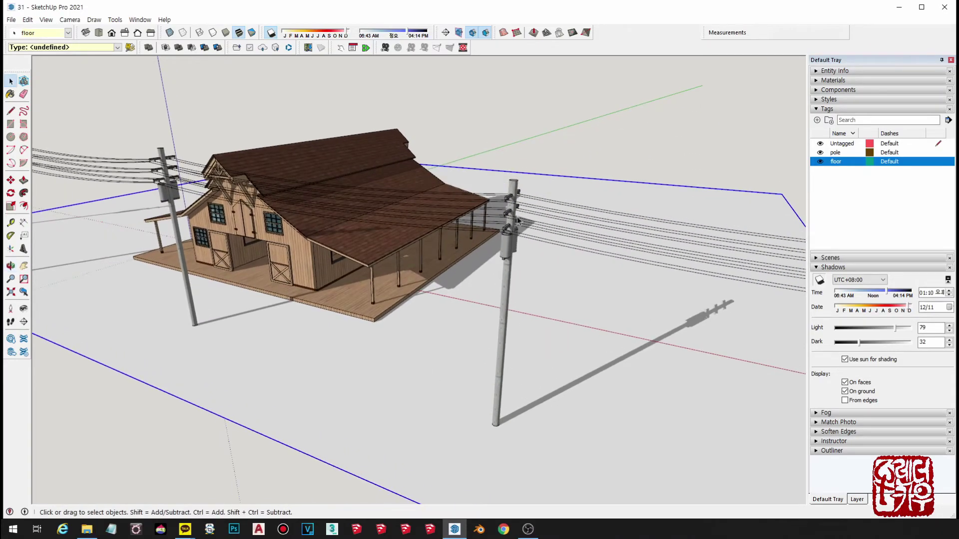
mouse_move(623, 351)
middle_mouse_down()
mouse_move(670, 445)
mouse_move(571, 445)
mouse_move(430, 363)
middle_mouse_up()
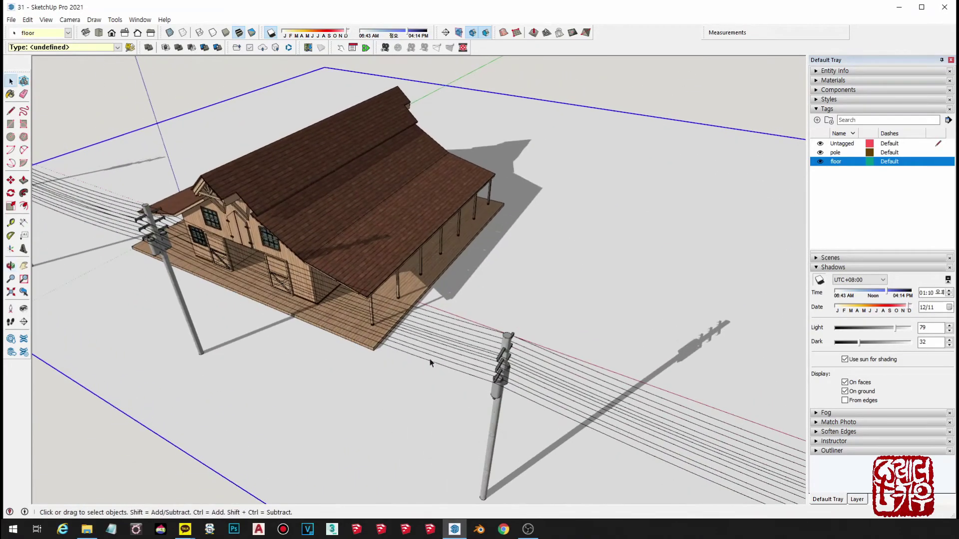
middle_click_drag(566, 374, 460, 421)
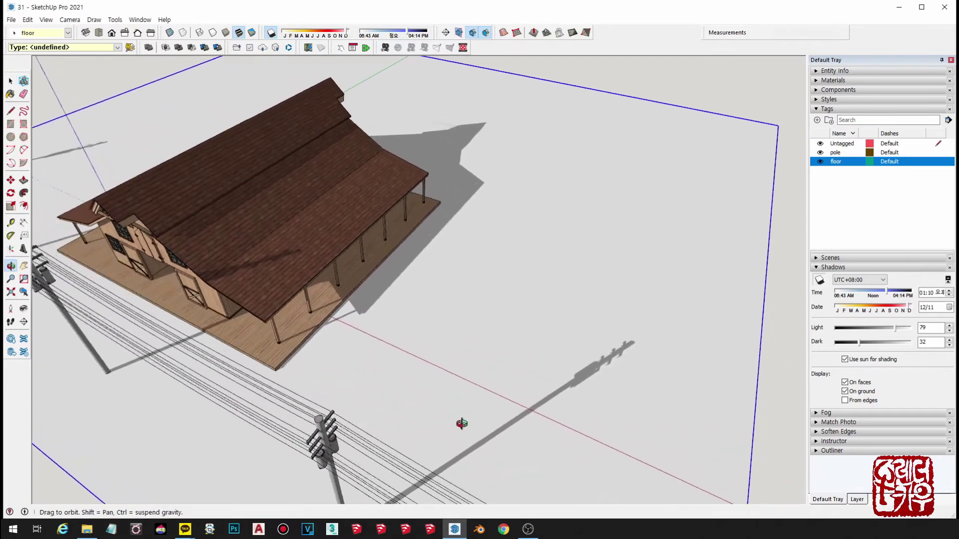
scroll(561, 377, "up", 3)
scroll(475, 299, "up", 2)
scroll(689, 369, "down", 3)
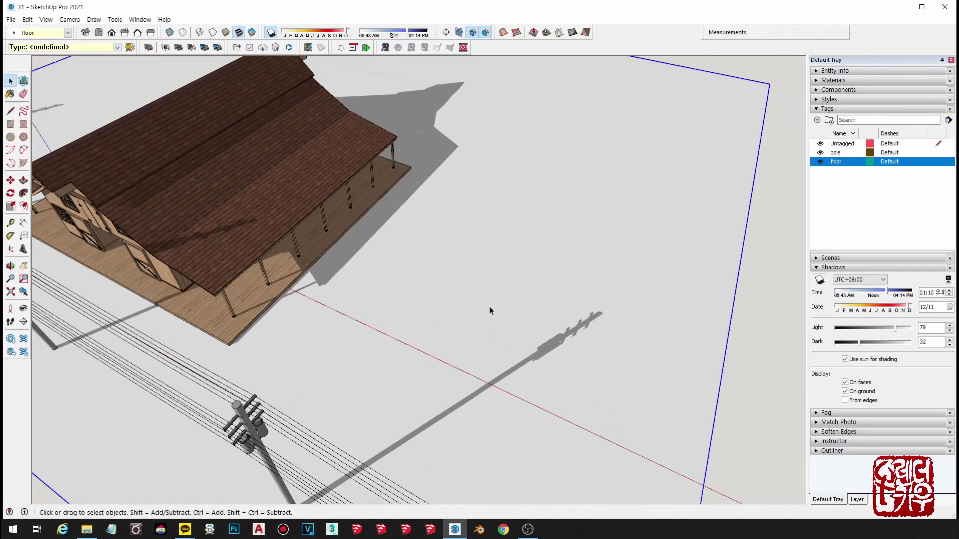
scroll(488, 310, "down", 2)
middle_click_drag(417, 349, 500, 349)
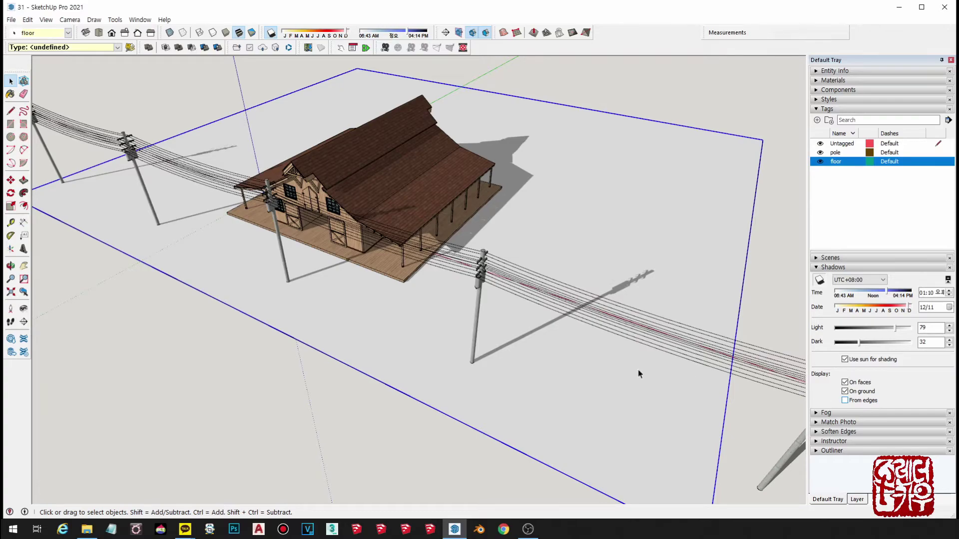
middle_click_drag(638, 374, 644, 360)
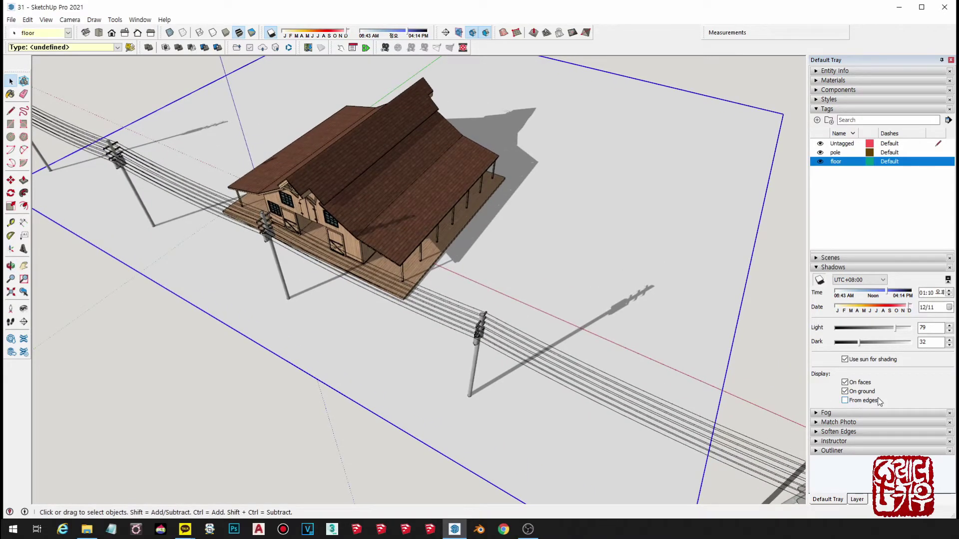
Turn on From edges shadows so the power wires cast shadows on the ground
left_click(848, 401)
middle_click_drag(711, 383, 517, 233)
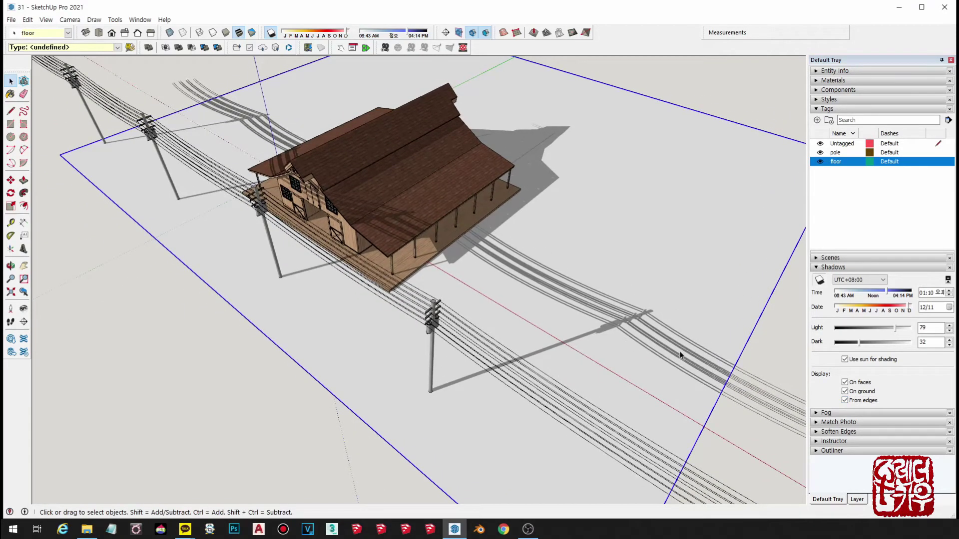
middle_click_drag(680, 355, 646, 226)
Move the barn farther away from the power line with the Move tool
key("m")
left_click(593, 408)
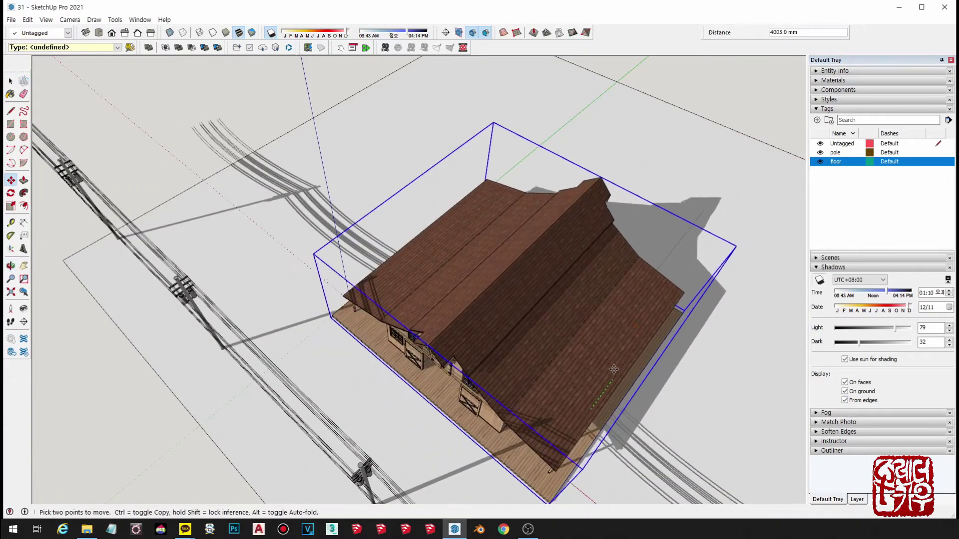
left_click(644, 347)
key("space")
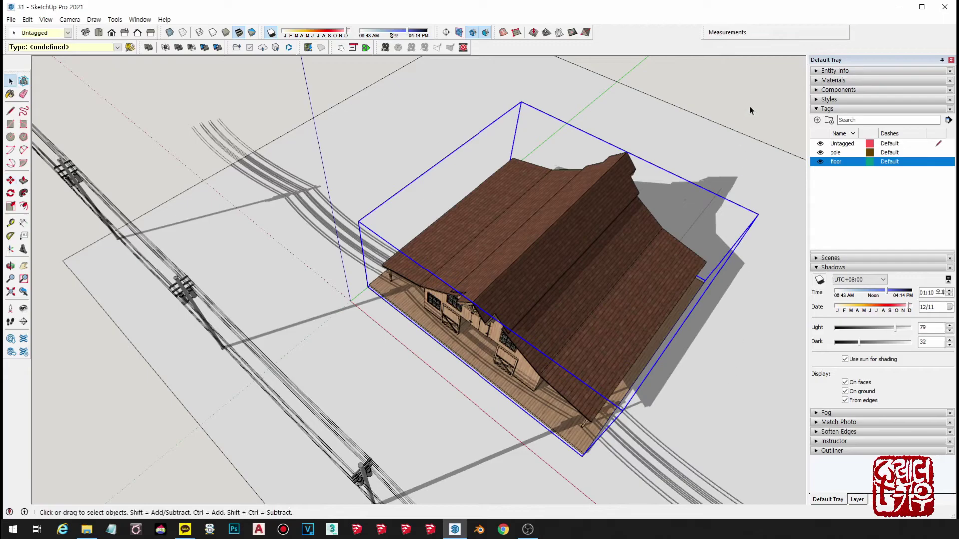
left_click(750, 110)
Orbit and zoom in for a closer view of the barn and wire shadows
middle_click_drag(751, 111, 463, 290)
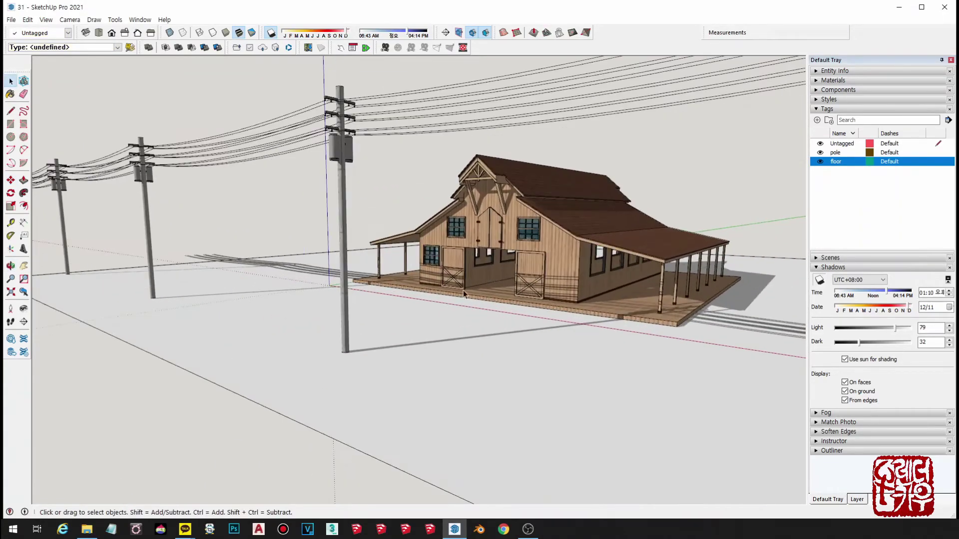
scroll(537, 277, "up", 2)
scroll(581, 284, "up", 2)
scroll(552, 302, "up", 2)
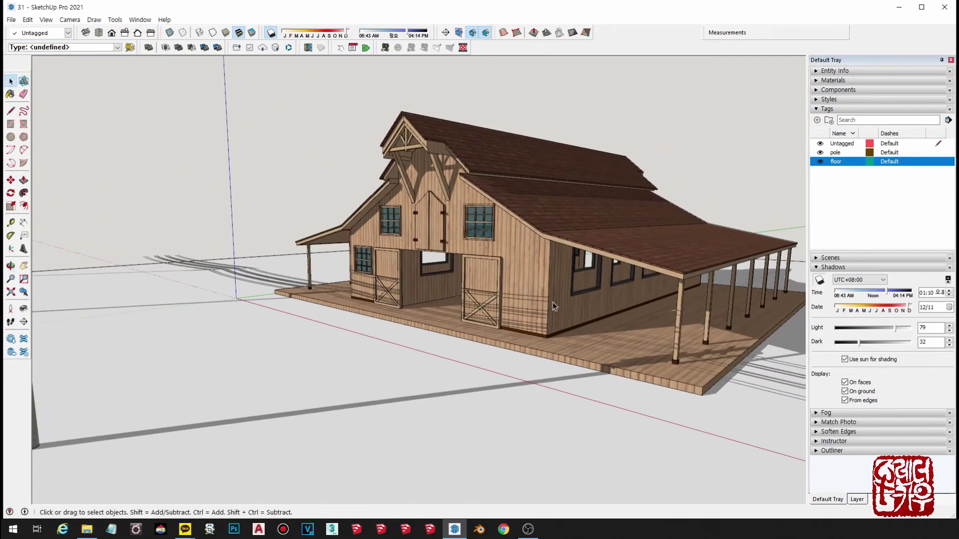
mouse_move(552, 302)
middle_mouse_down()
mouse_move(610, 337)
mouse_move(346, 200)
middle_mouse_up()
scroll(609, 337, "up", 2)
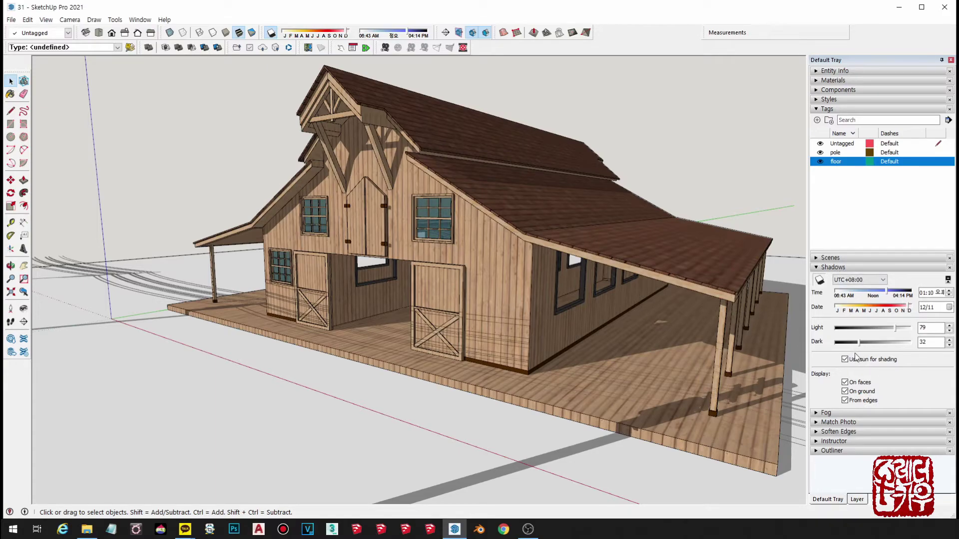
Switch the tray from Tags to Scenes, hide the axes, set the sun to 06:47 AM, and add a scene
left_click(816, 112)
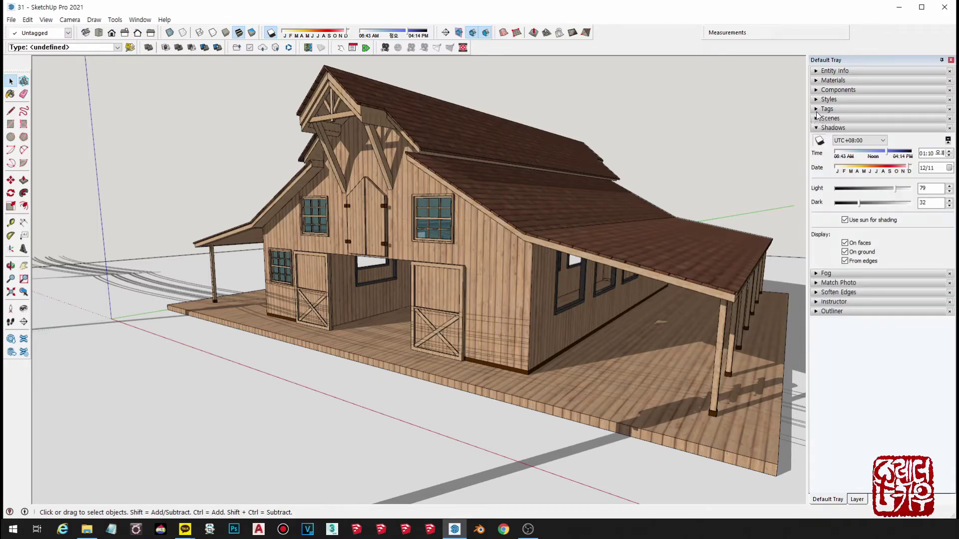
left_click(830, 118)
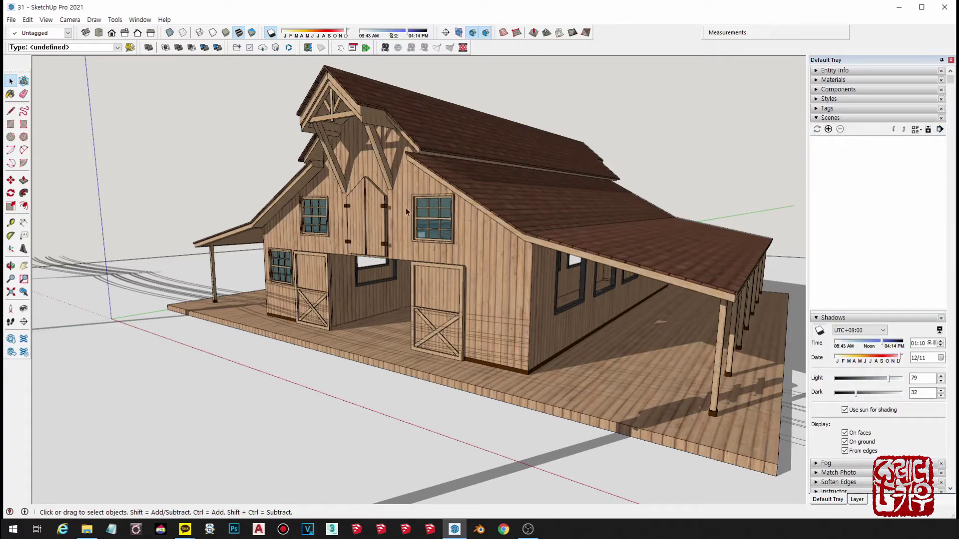
left_click(46, 19)
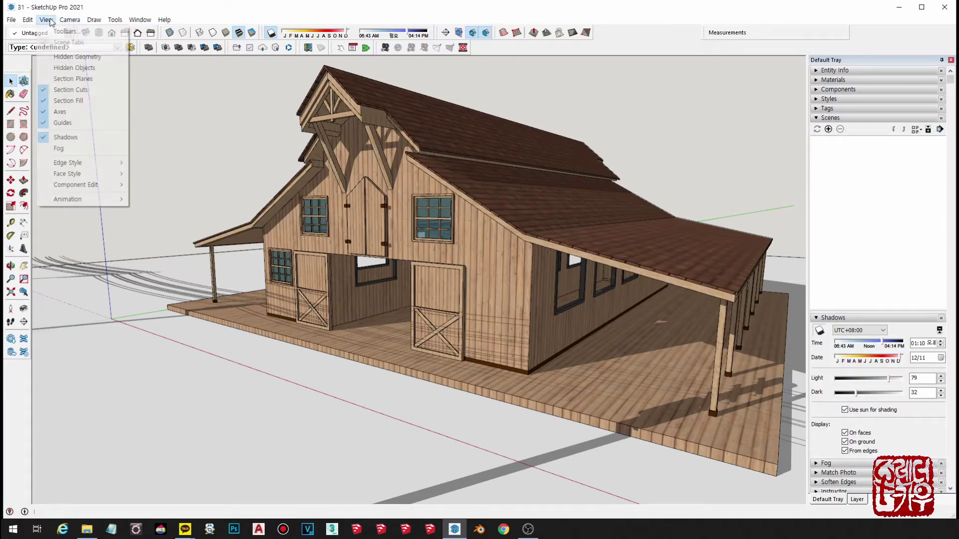
left_click(59, 115)
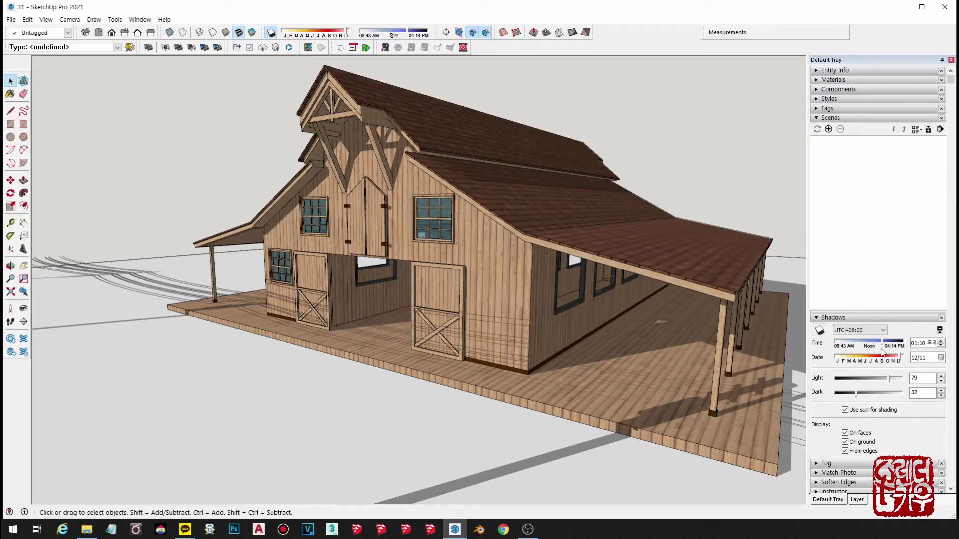
left_click_drag(895, 352, 839, 347)
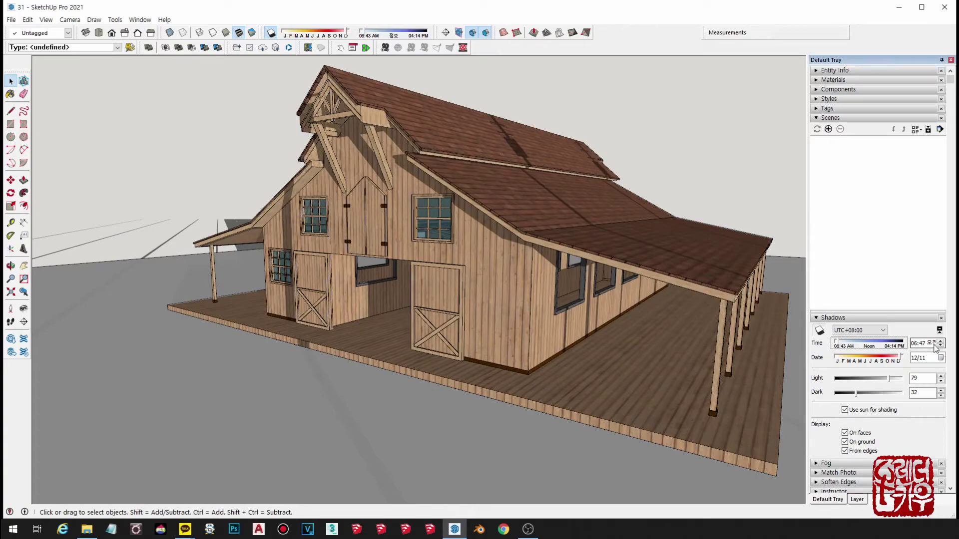
left_click(828, 130)
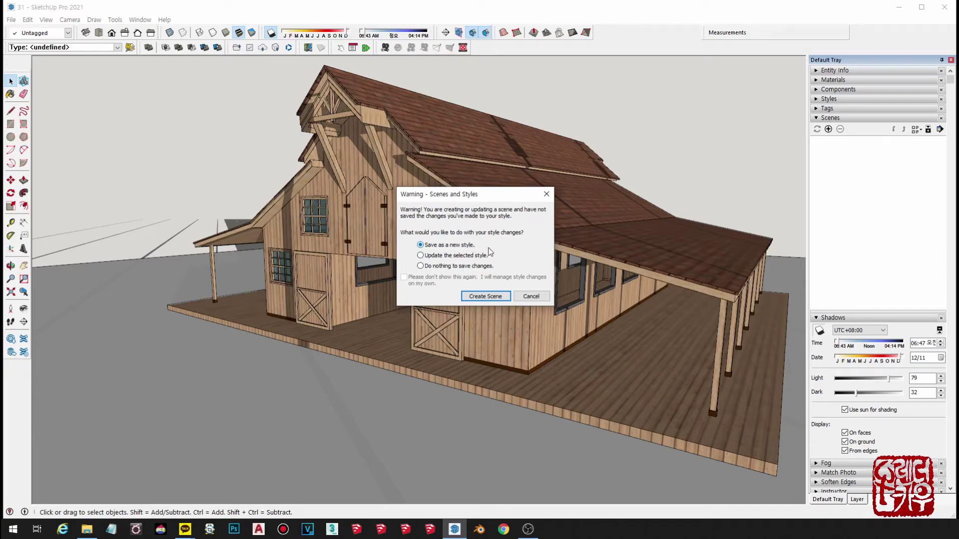
Confirm Scene 1 with a new style, add Scene 2, and slide the shadow time to 03:39 PM
left_click(484, 296)
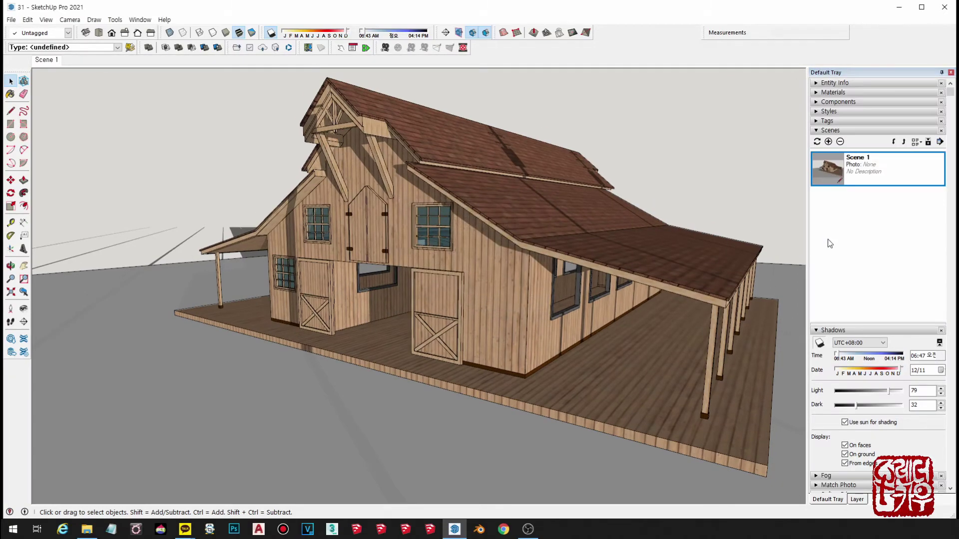
left_click(827, 142)
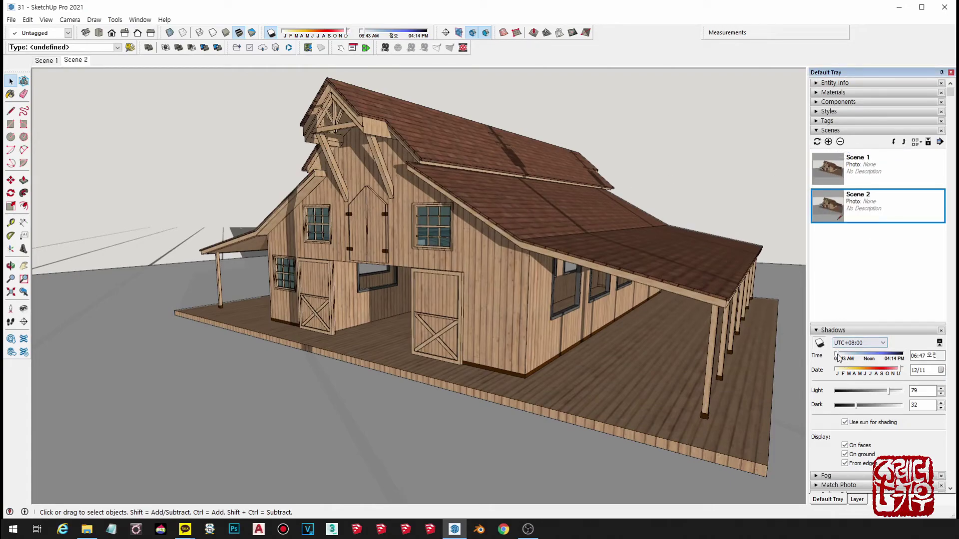
left_click_drag(880, 357, 895, 357)
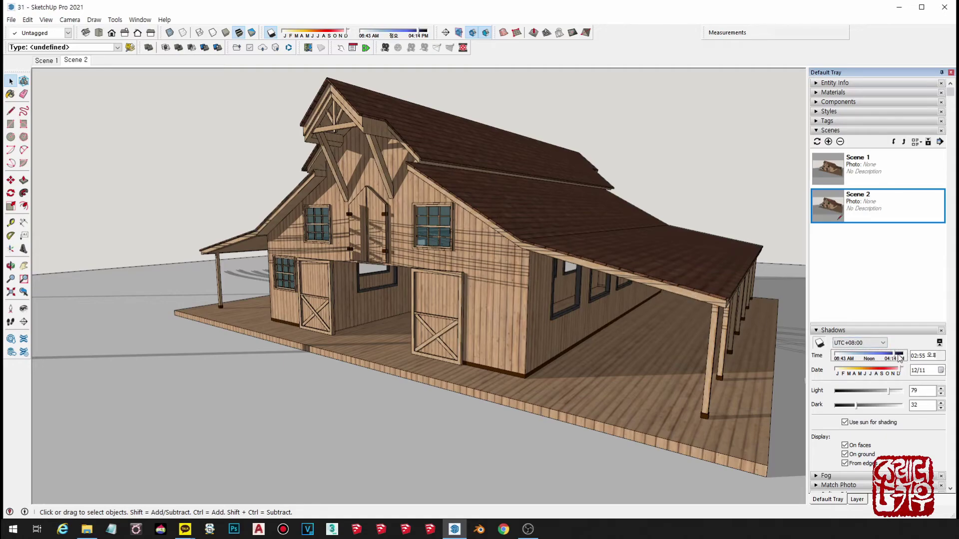
left_click(900, 355)
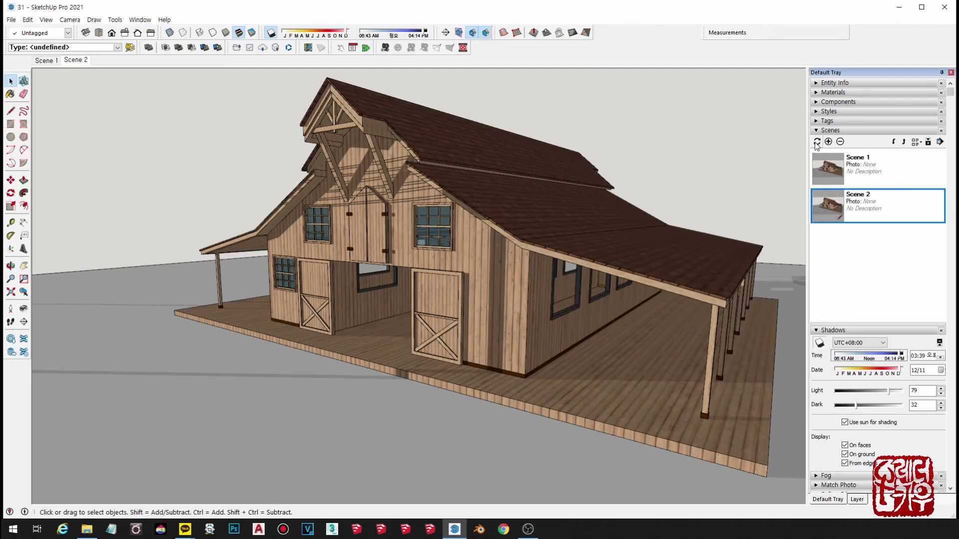
Update Scene 2 from its tab menu so it keeps the 03:39 PM shadows
right_click(79, 60)
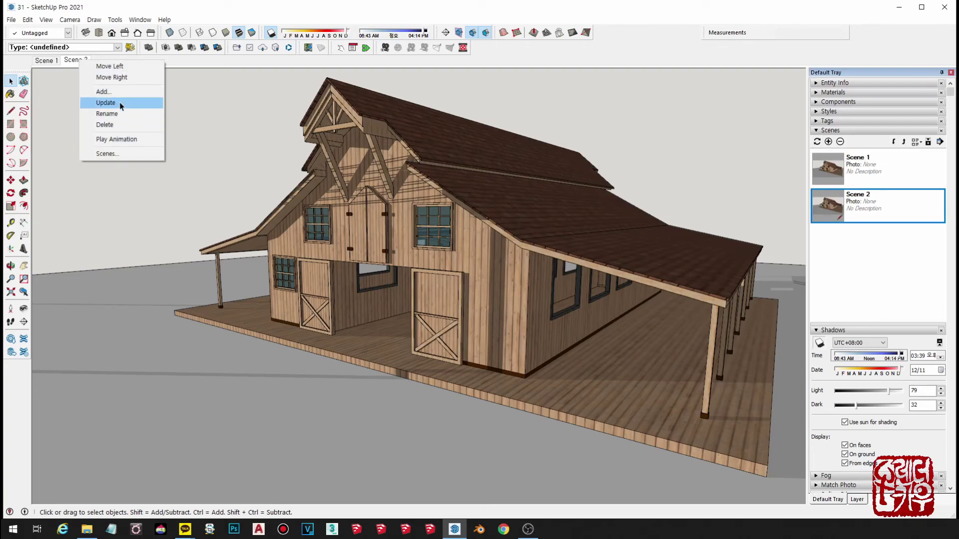
left_click(816, 142)
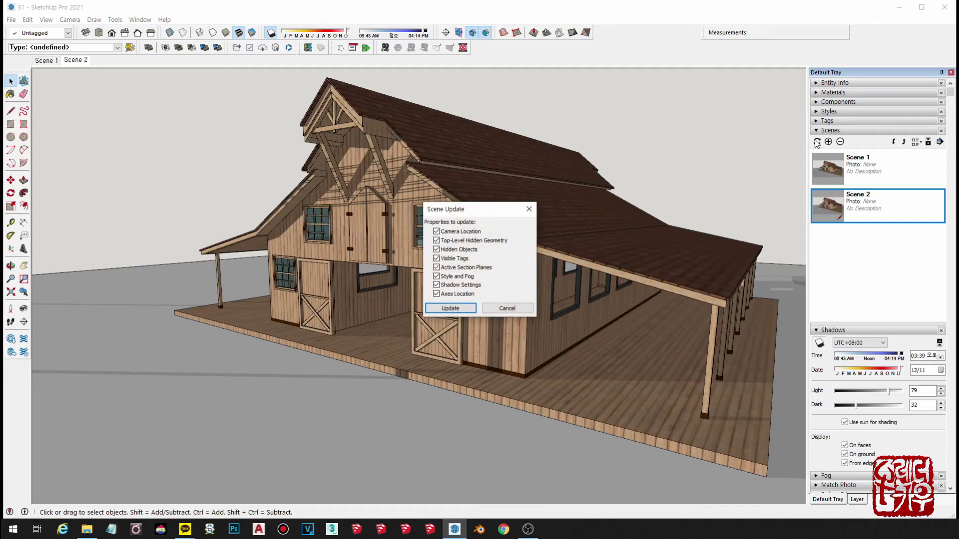
left_click(452, 310)
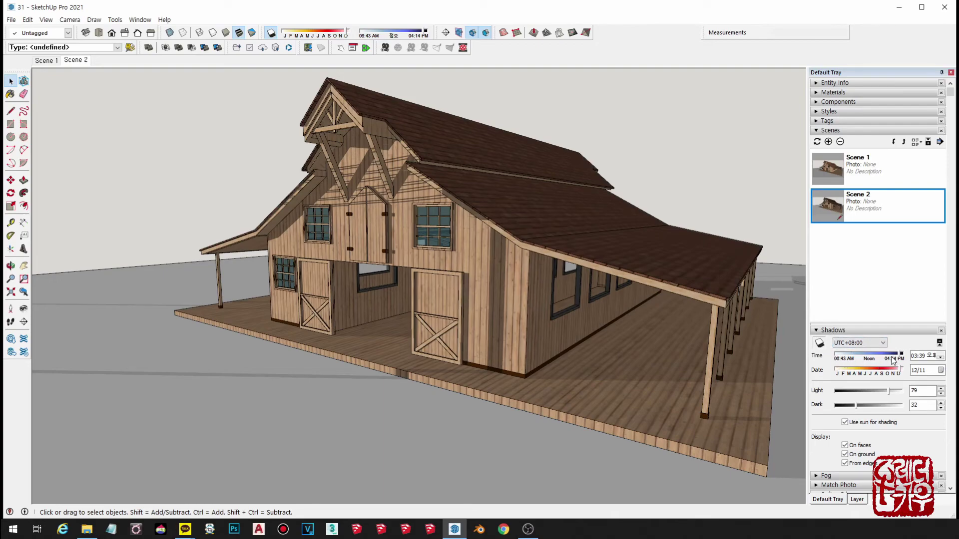
Open the Animation page of Model Info and toggle scene transitions off
left_click(140, 20)
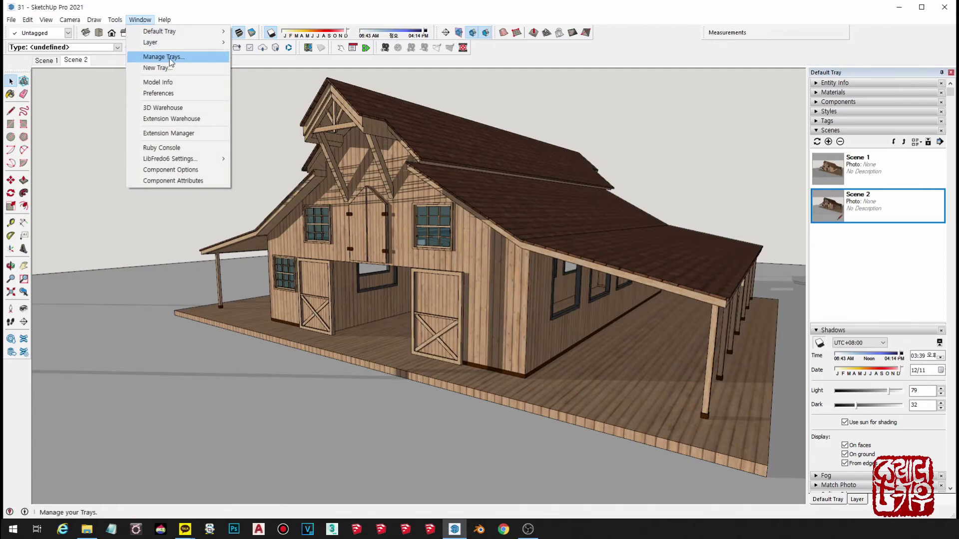
left_click(171, 82)
left_click(446, 107)
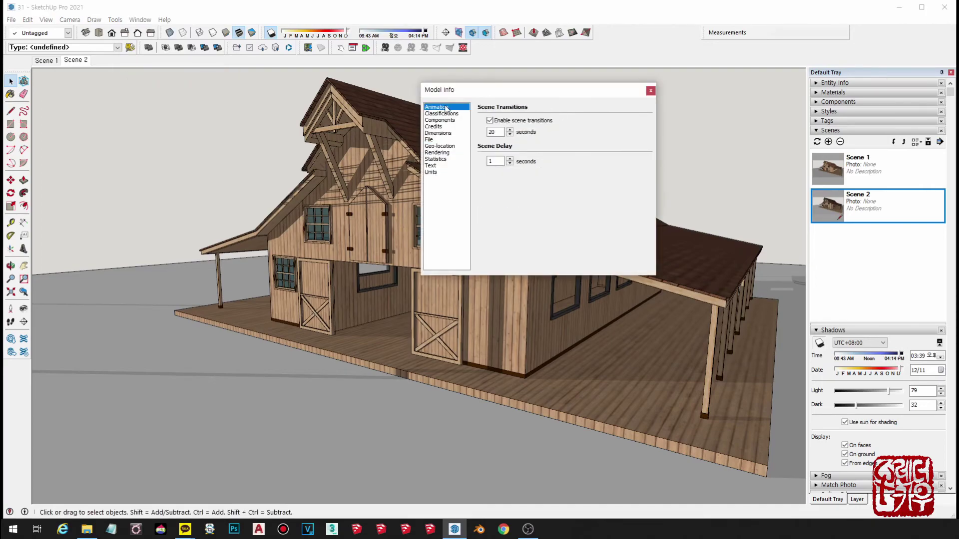
left_click(489, 120)
From Scene 1, re-enable 20-second scene transitions and play the shadow animation to Scene 2
left_click(48, 60)
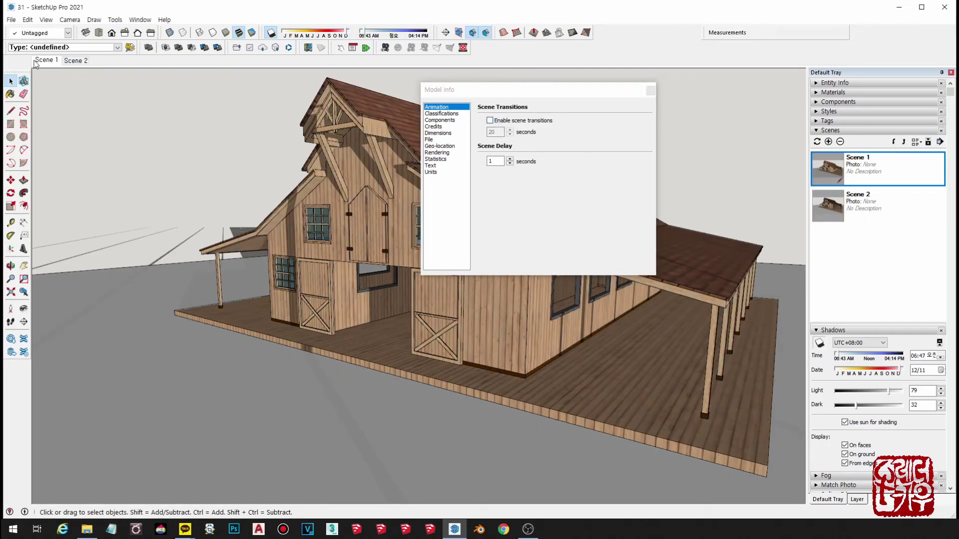
left_click(489, 120)
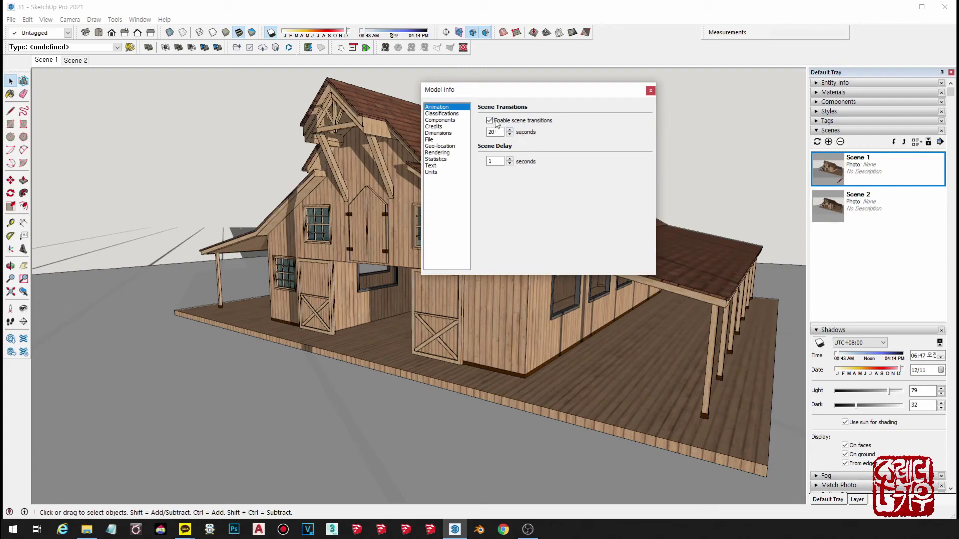
left_click_drag(579, 91, 701, 95)
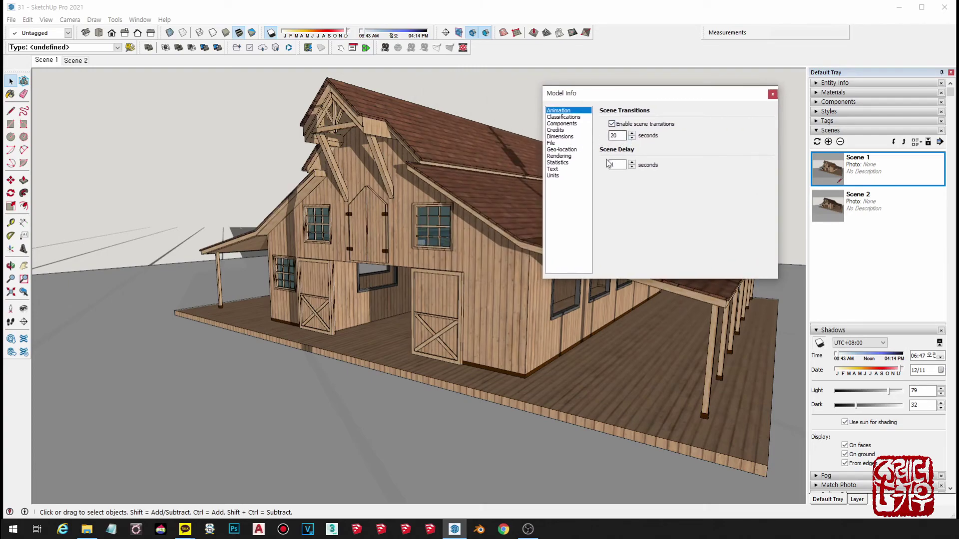
left_click(80, 63)
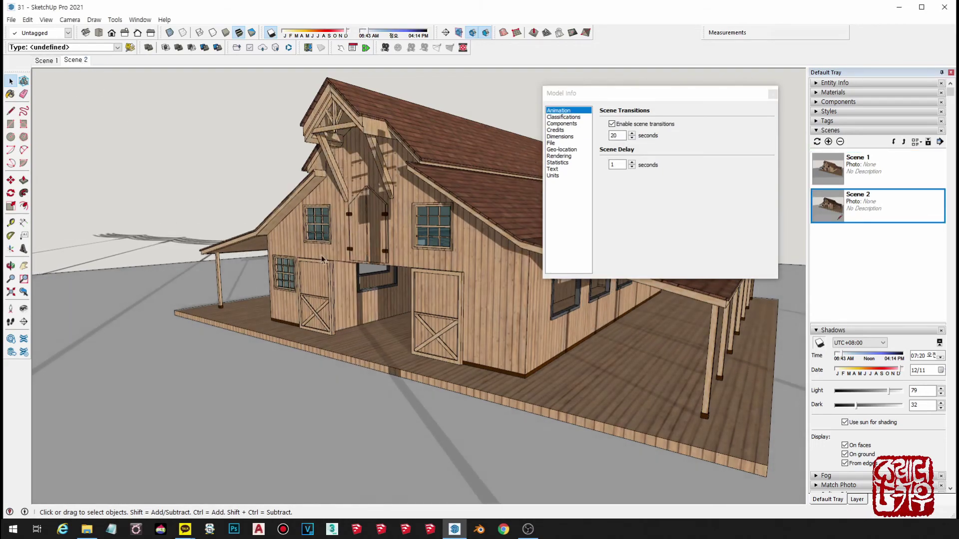